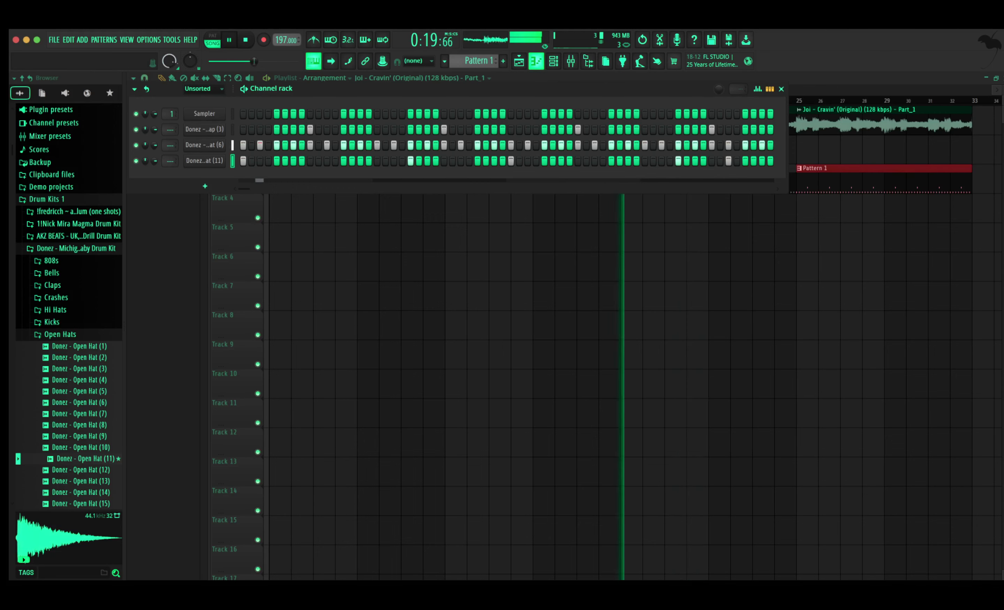
Duplicate the Donez - Open Hat (11) notes from bars 1–4 into bars 5–8 of the pattern
key(F7)
key(super+a)
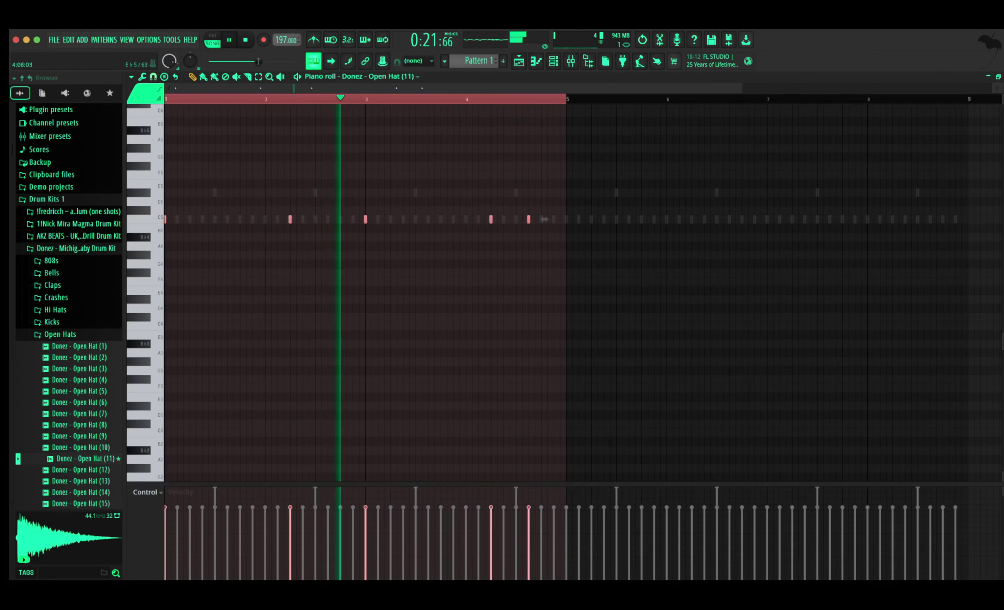
key(F6)
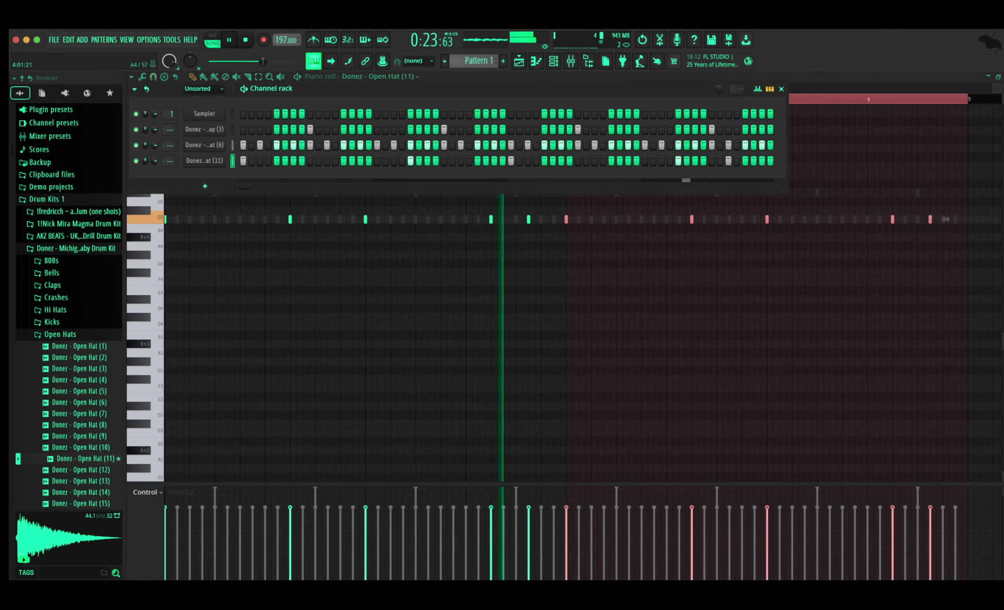
Open the Percs folder of the Donez drum kit and audition rim, clave, cowbell and lazer samples
scroll(66, 324, down, 9)
click(52, 324)
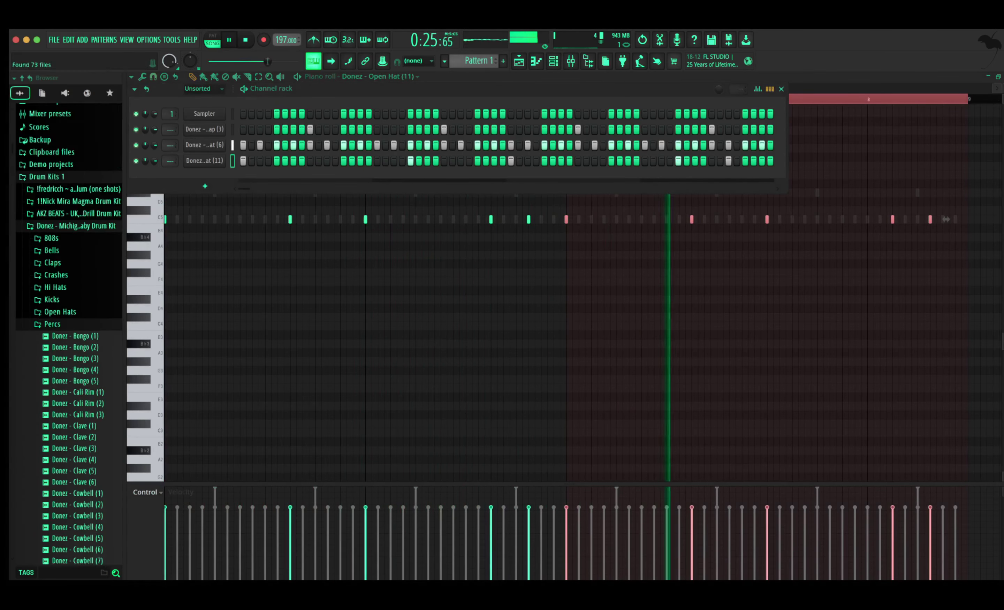
scroll(66, 324, down, 2)
click(72, 324)
scroll(72, 324, down, 6)
scroll(74, 202, up, 1)
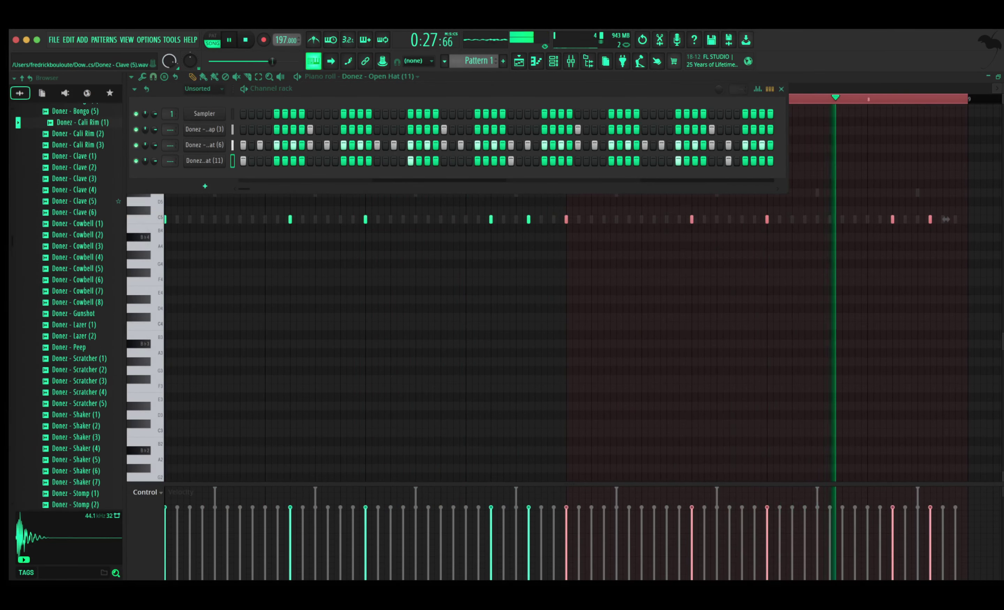
click(74, 190)
click(74, 291)
click(74, 325)
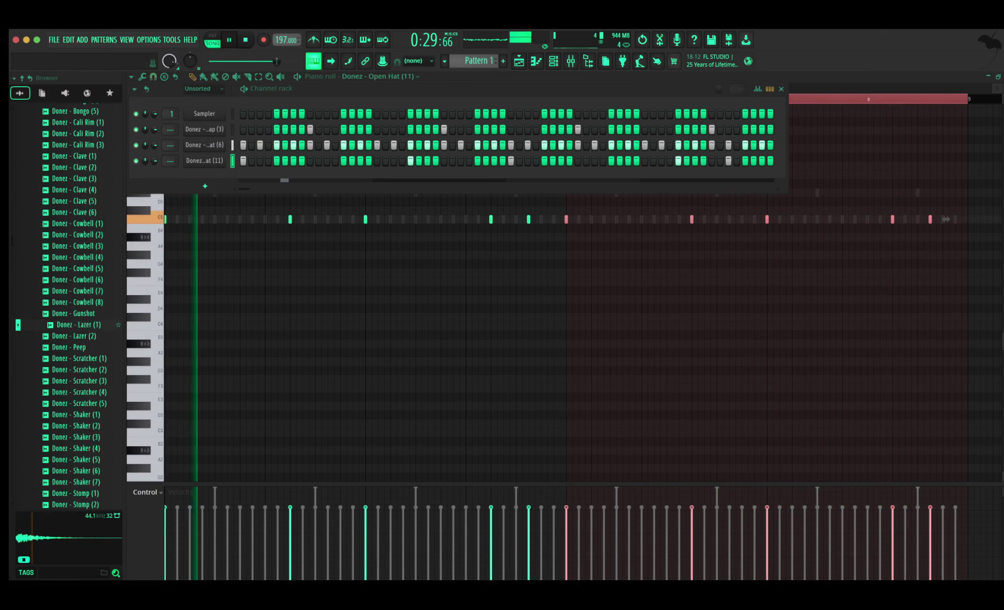
Add Donez - Lazer (1) to the channel rack and place a hit on step 13 of bar 1
key(space)
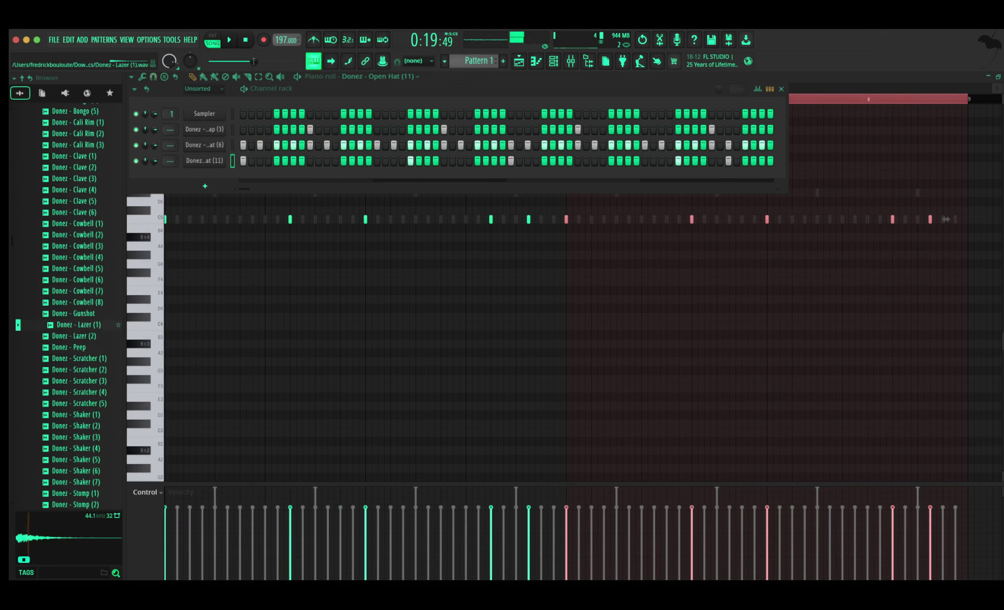
drag(76, 325, 277, 174)
key(space)
click(343, 176)
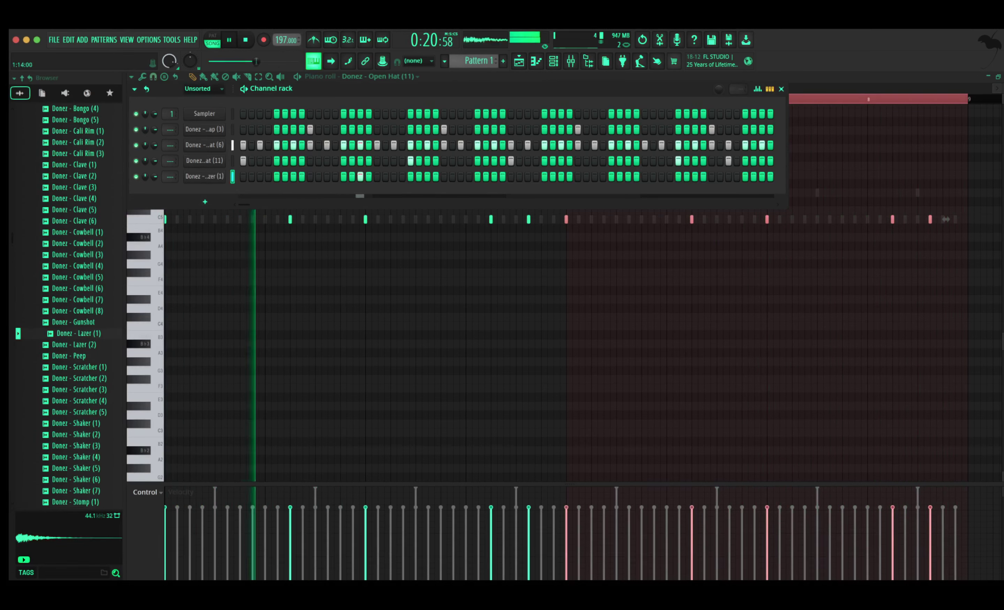
key(space)
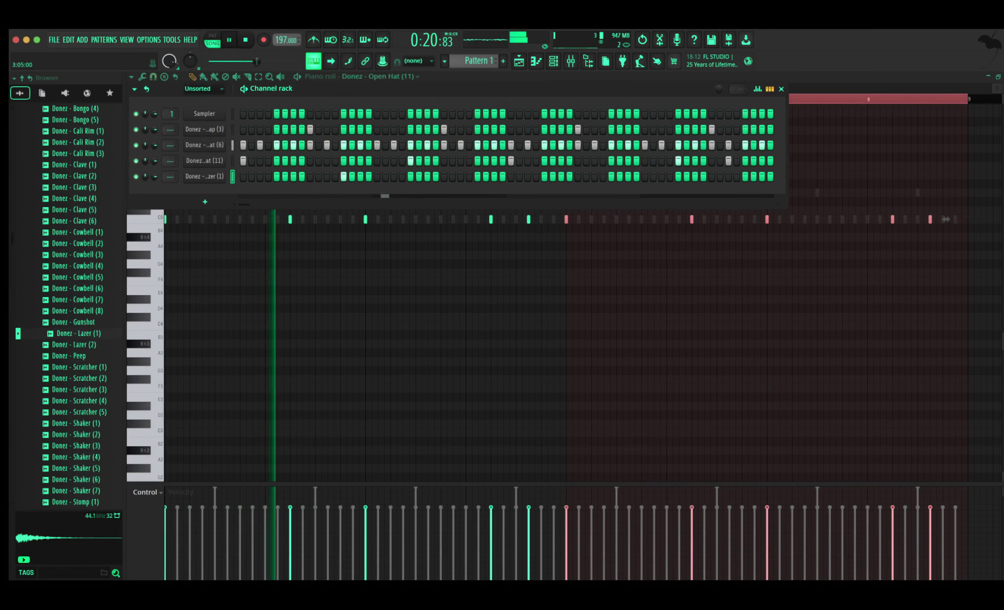
Audition scratcher, shaker and triangle samples in the Percs folder, including Donez - Shaker (2) and Donez - Triangle (2)
click(82, 401)
scroll(82, 395, down, 2)
click(82, 390)
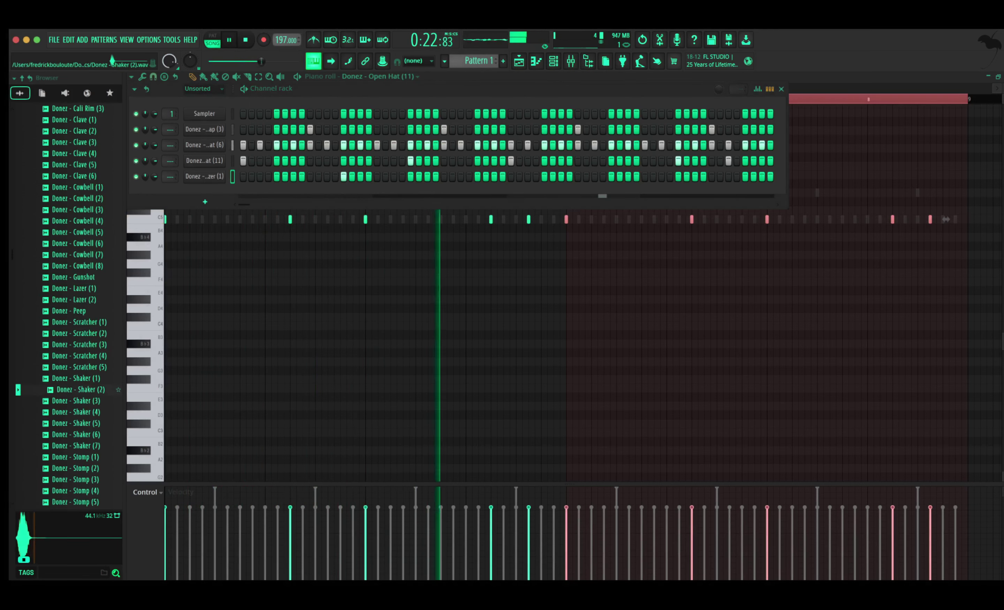
scroll(83, 389, down, 5)
click(78, 412)
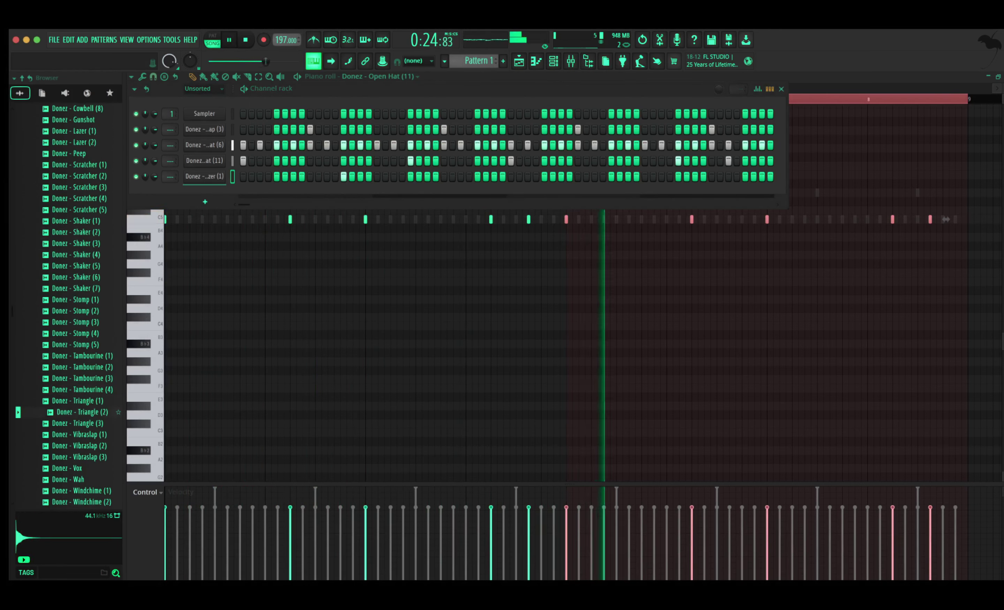
Add Donez - Triangle (2) to the channel rack with a hit on step 5 of bar 1, and duplicate it to bar 5
drag(78, 412, 309, 188)
key(space)
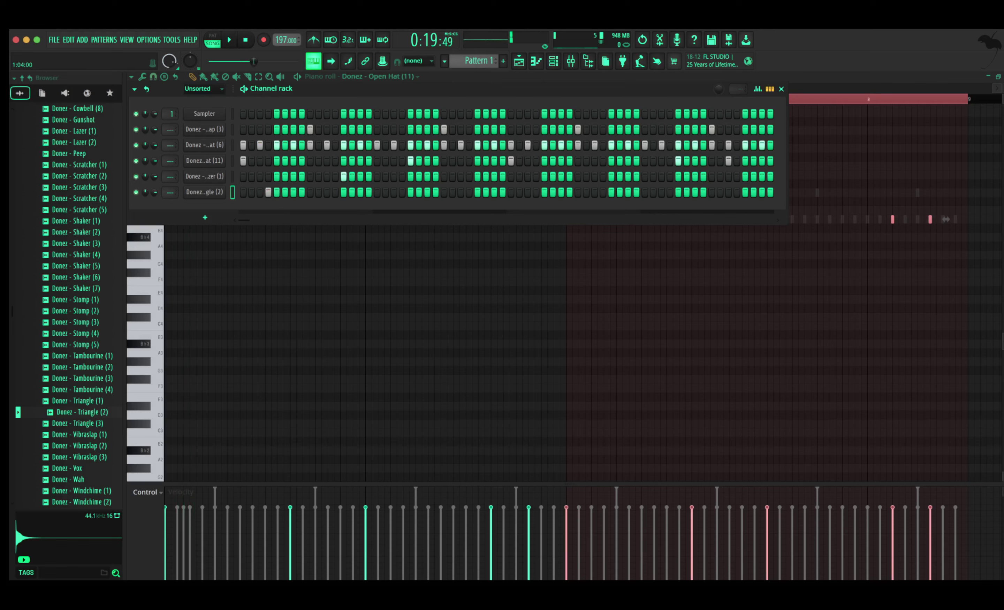
click(314, 61)
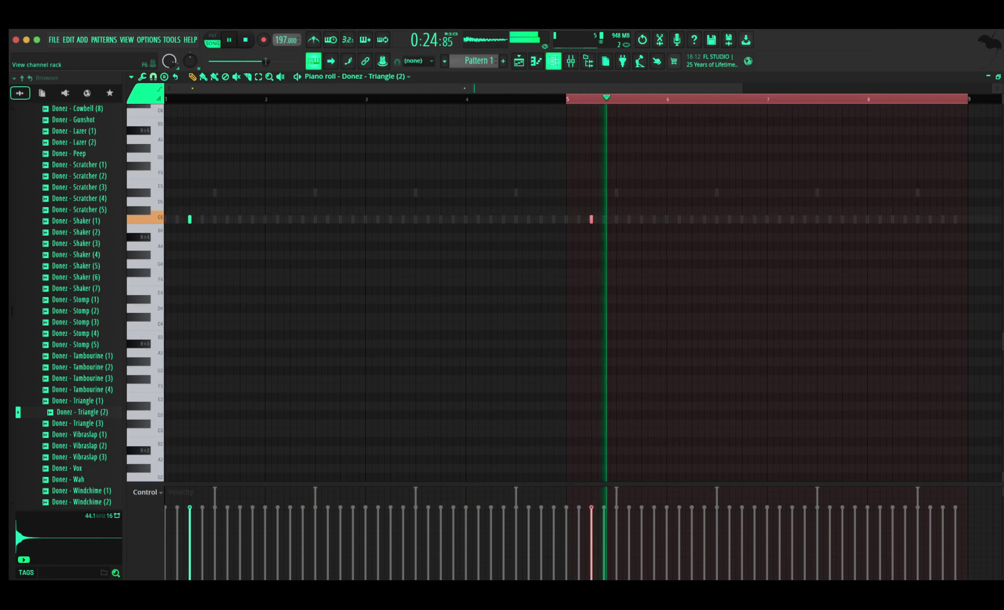
click(553, 61)
Add Donez - Zap (7) to the channel rack and place hits on steps 1, 7 and 13 of bar 8
scroll(79, 356, down, 4)
scroll(78, 357, down, 5)
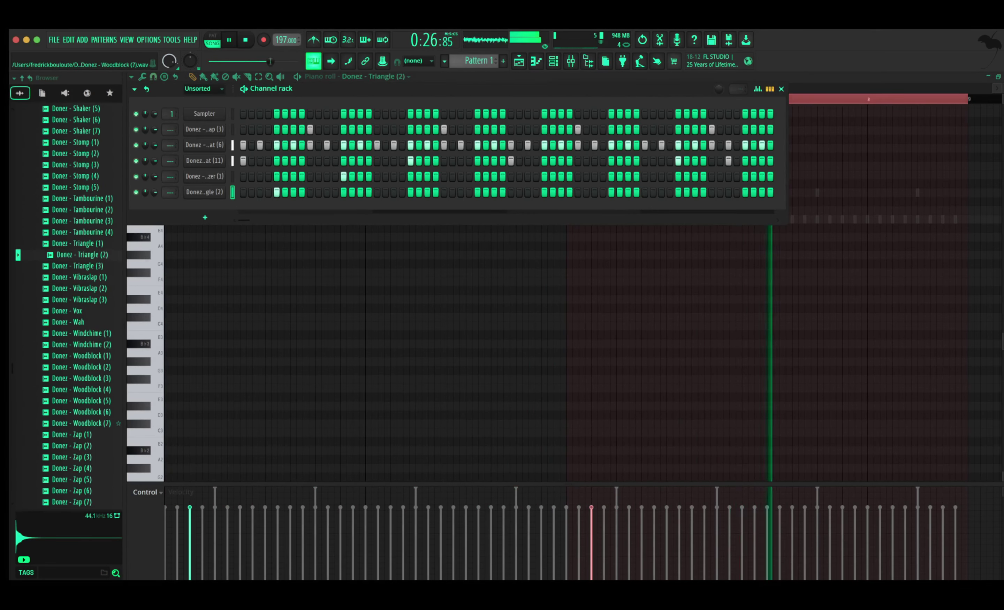
click(77, 367)
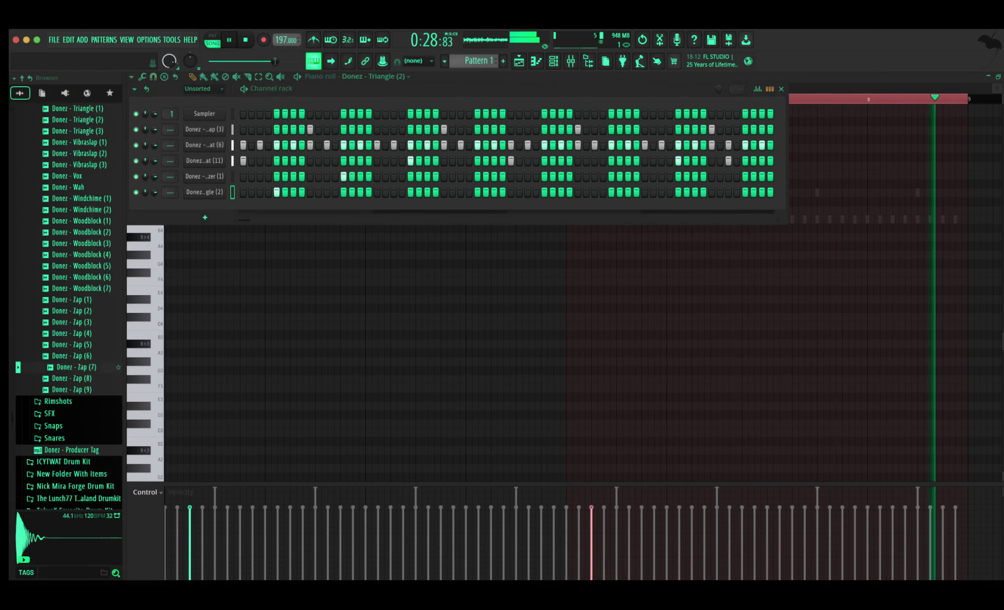
drag(77, 367, 254, 236)
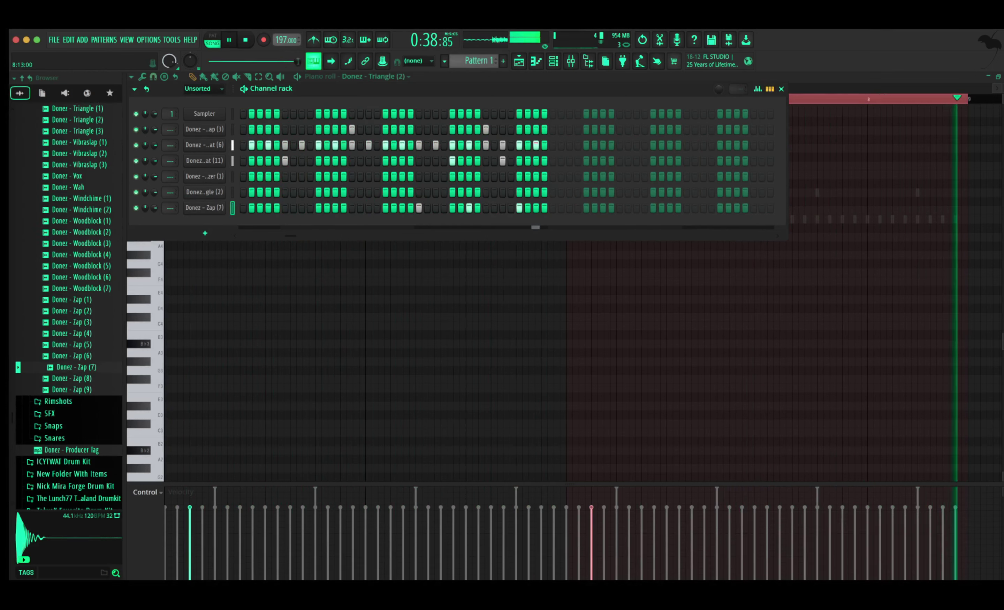
Audition more shaker and scratcher samples in the Percs folder against the playing beat
scroll(74, 322, down, 2)
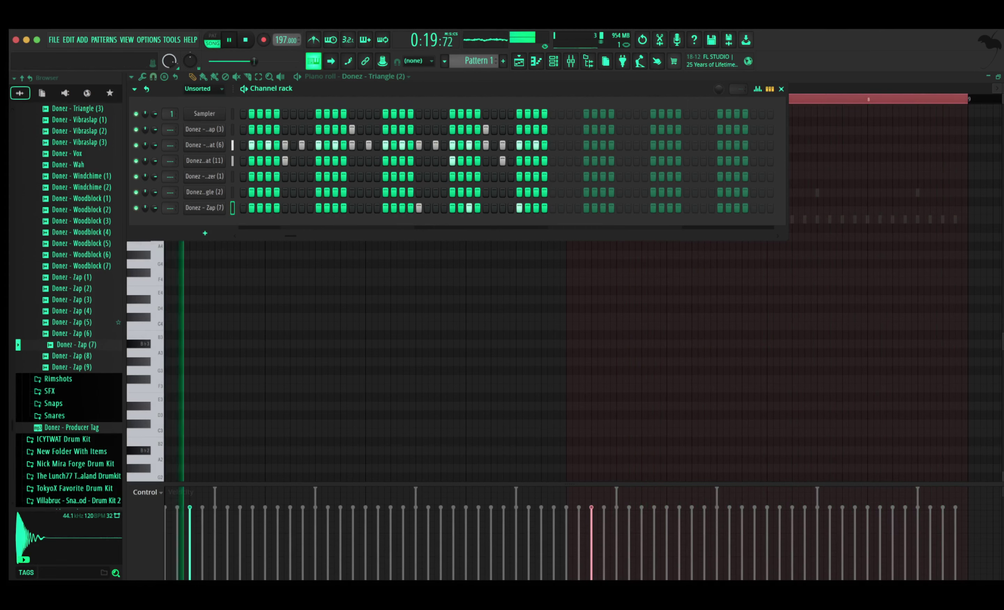
scroll(78, 329, up, 11)
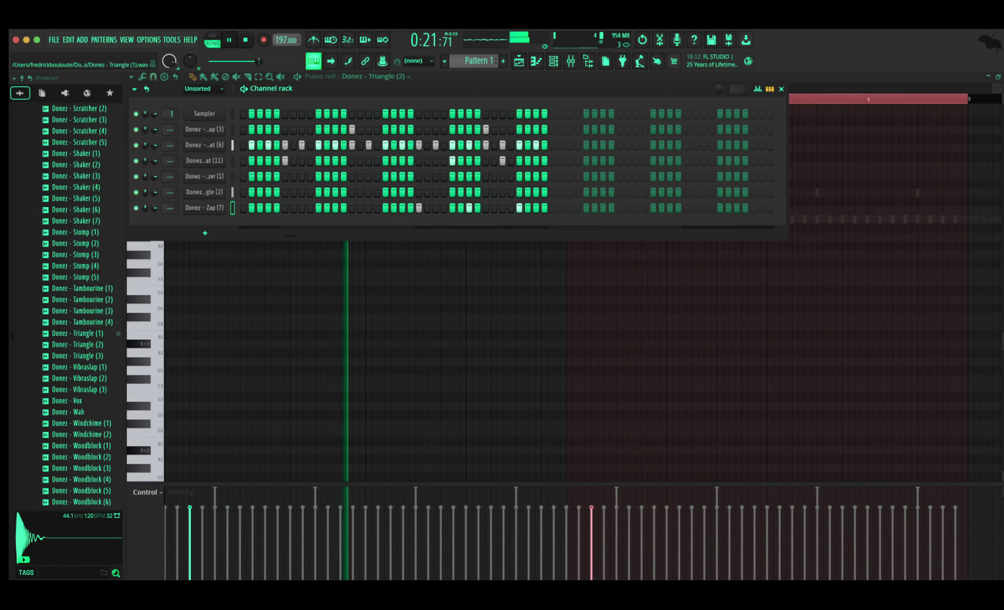
scroll(78, 325, up, 6)
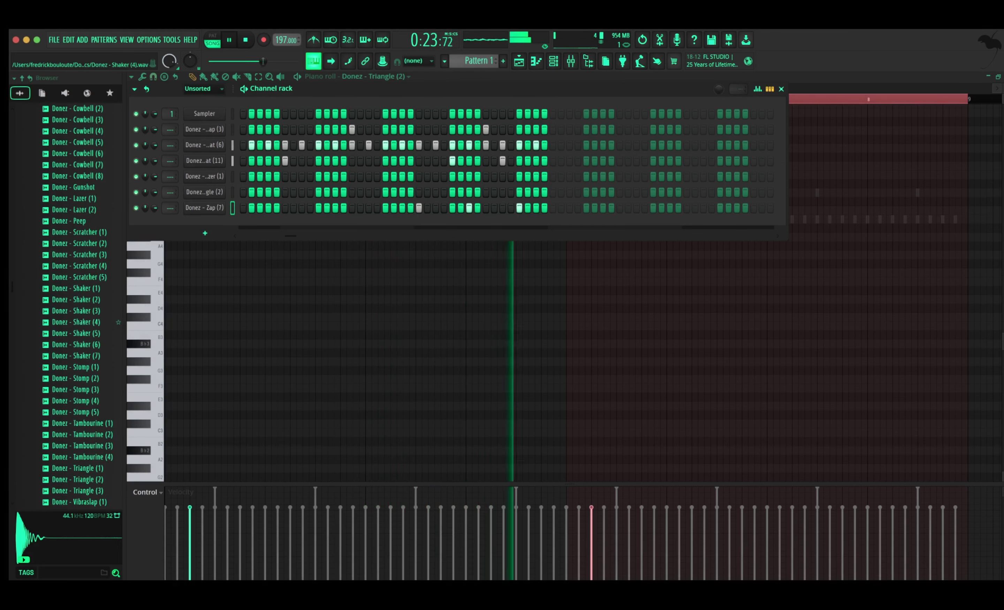
click(78, 311)
click(77, 300)
scroll(77, 300, up, 2)
click(79, 278)
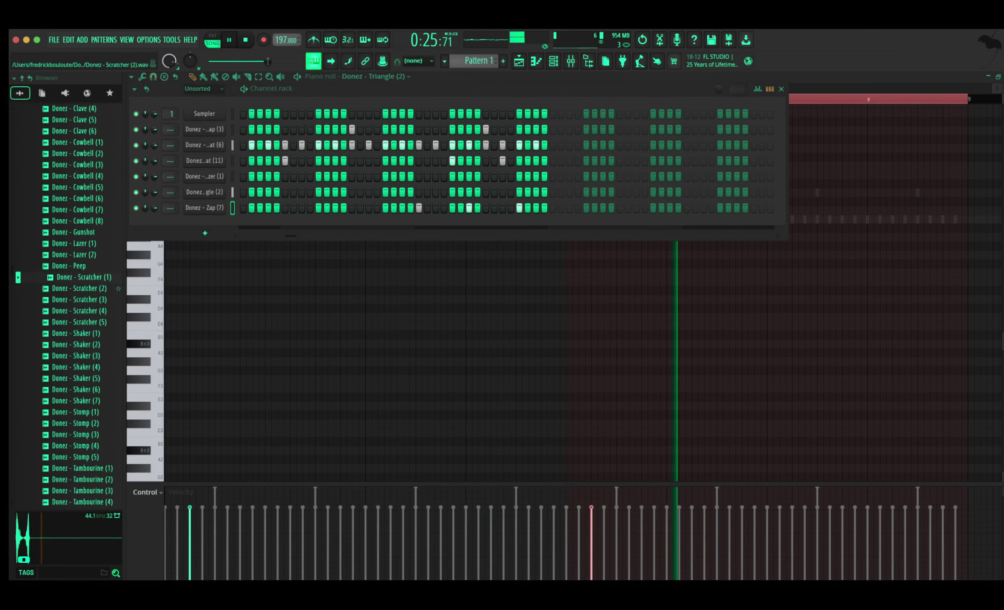
click(79, 288)
click(76, 333)
click(78, 356)
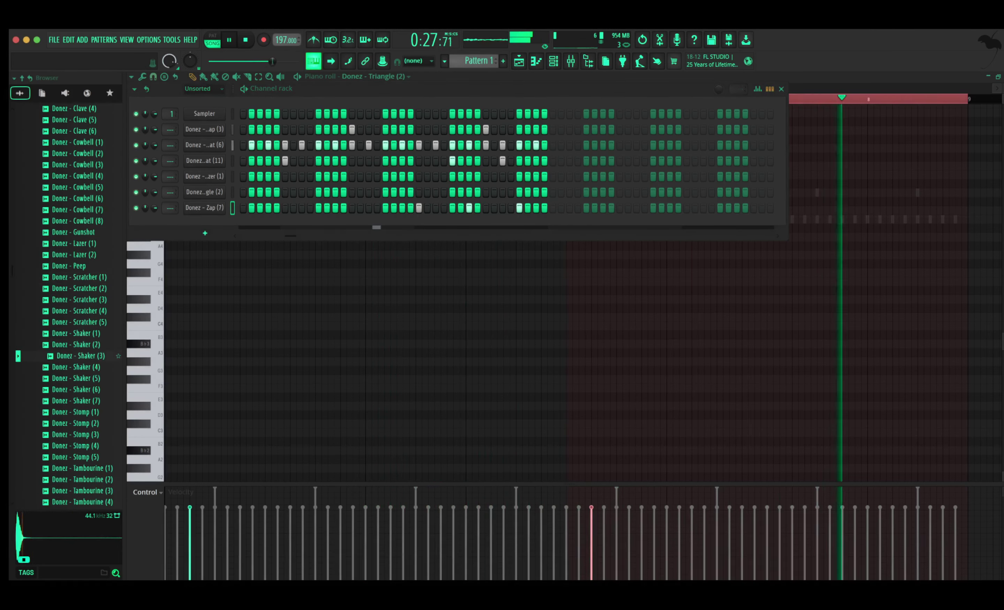
click(78, 367)
Audition the cowbell samples from Donez - Cowbell (1) through Donez - Cowbell (5)
scroll(79, 362, up, 6)
click(78, 278)
scroll(78, 285, up, 2)
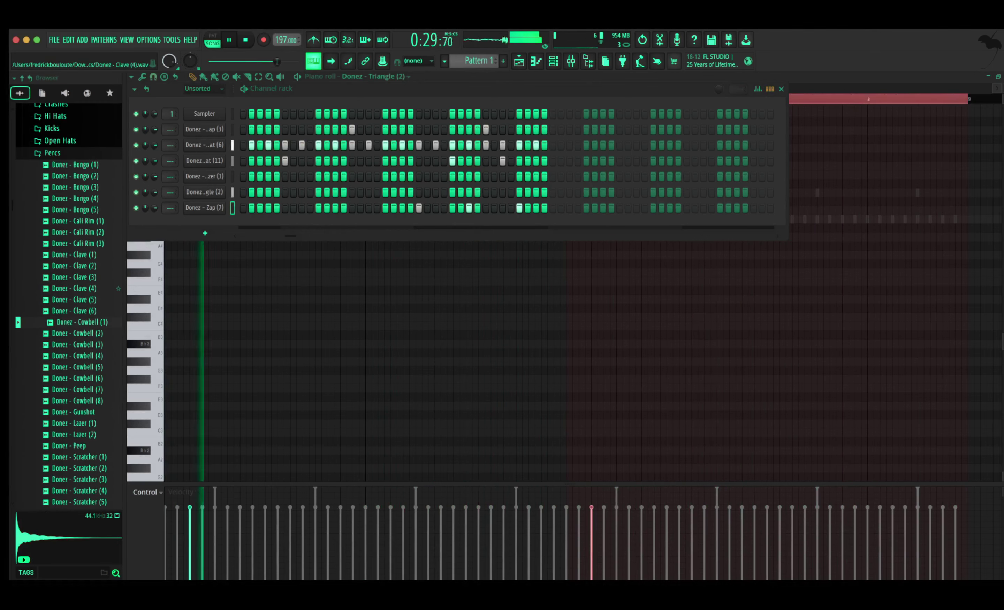
key(Down)
key(Down)
key(Down)
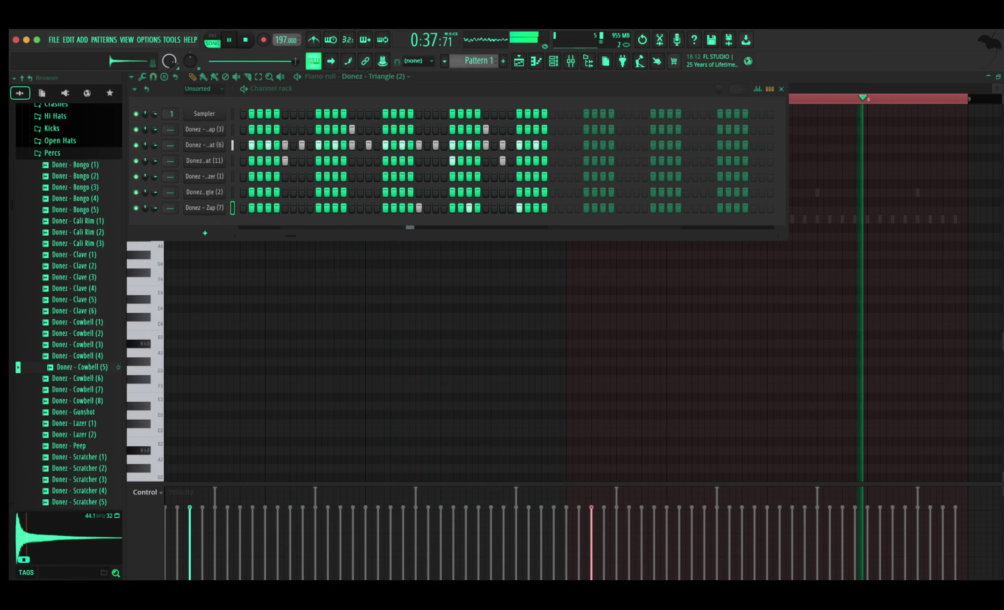
Add Donez - Cowbell (5) to the channel rack and place a hit on step 13 of bar 3
drag(82, 367, 204, 215)
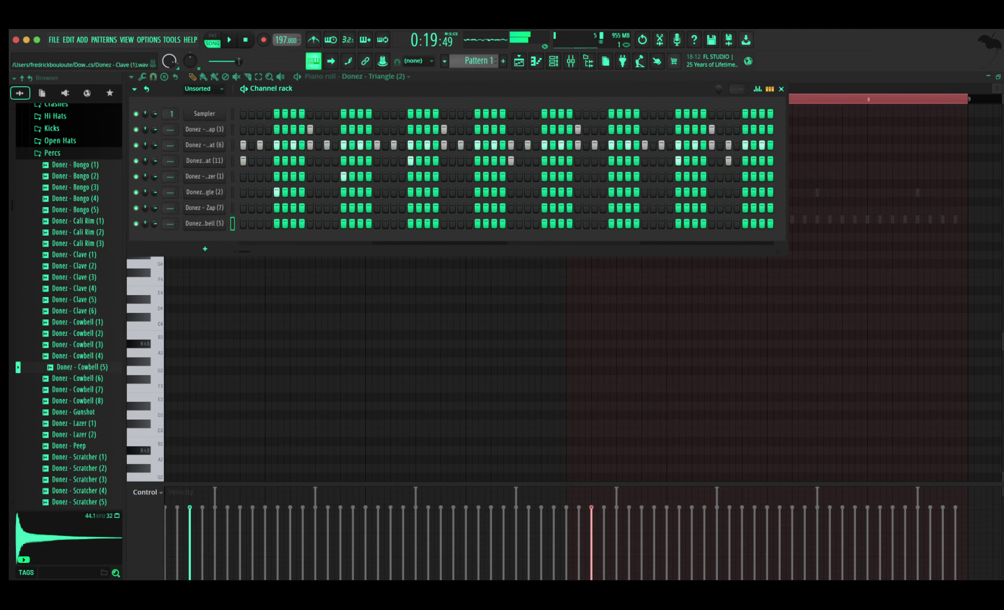
key(space)
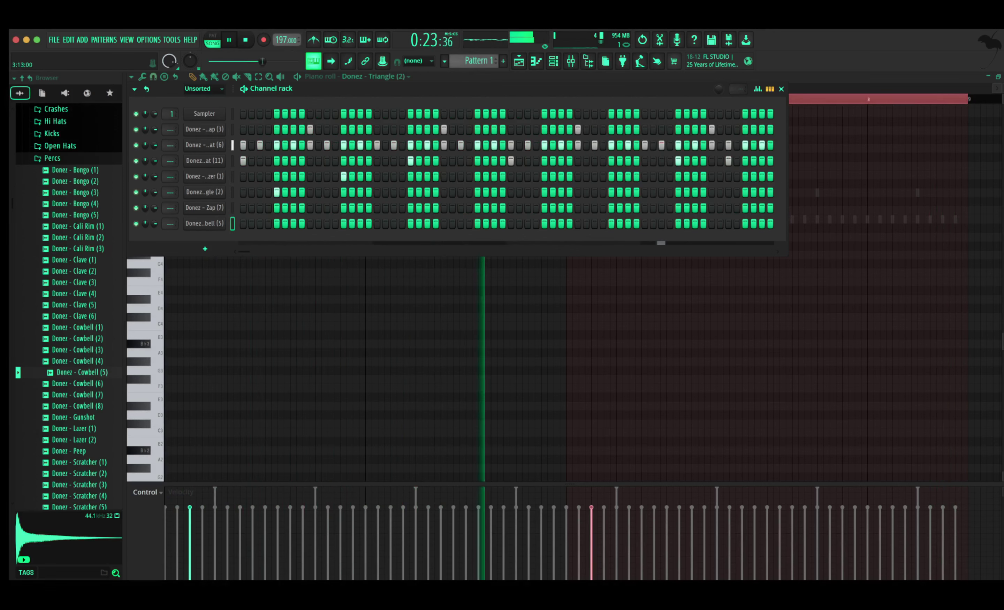
click(536, 61)
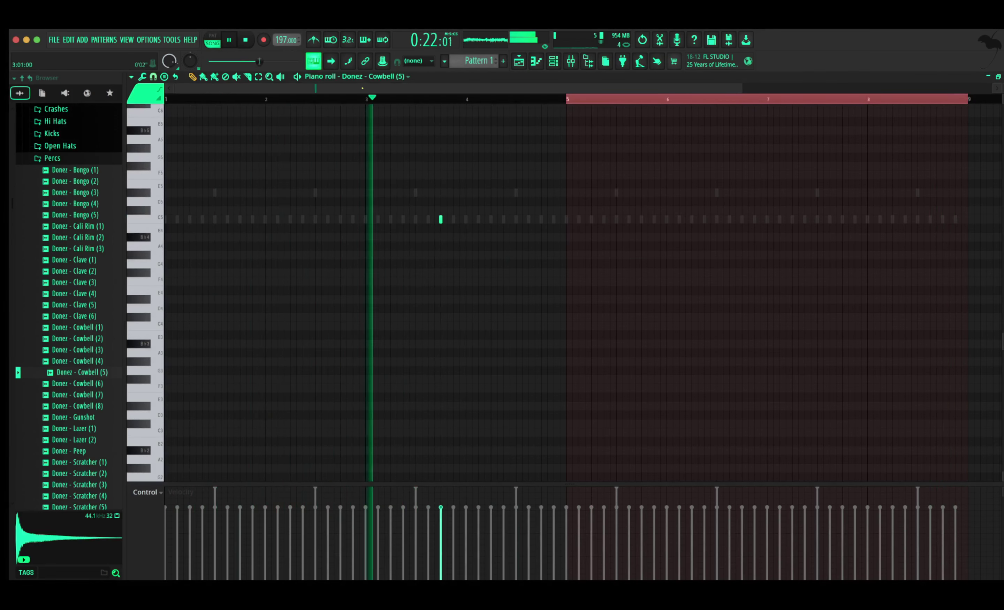
Try the cowbell note at neighbouring semitones, settle on B4, and raise it one octave to B5
mouse_move(409, 210)
mouse_down()
mouse_move(475, 211)
mouse_move(392, 219)
mouse_up()
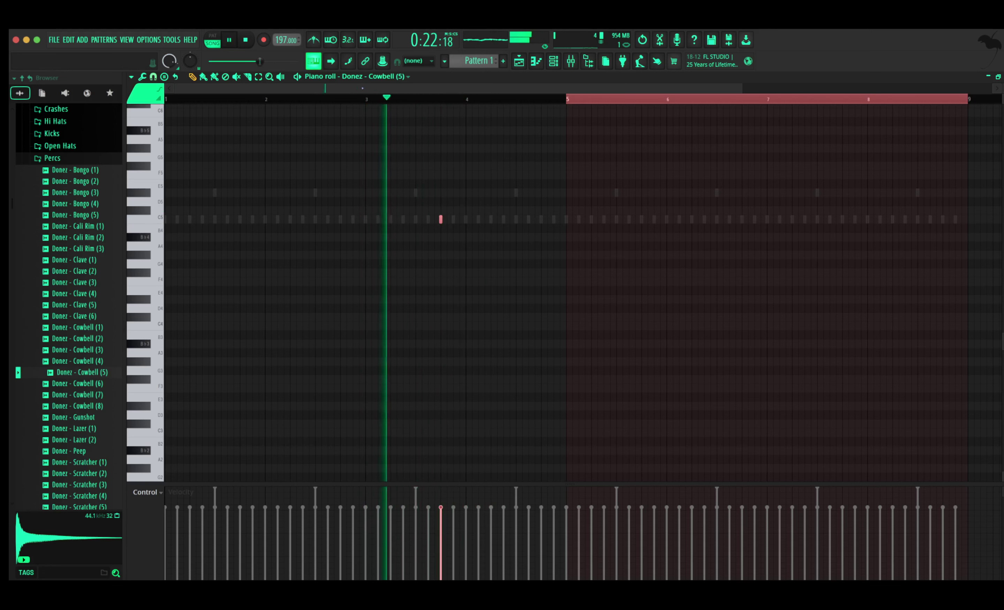
key(Down)
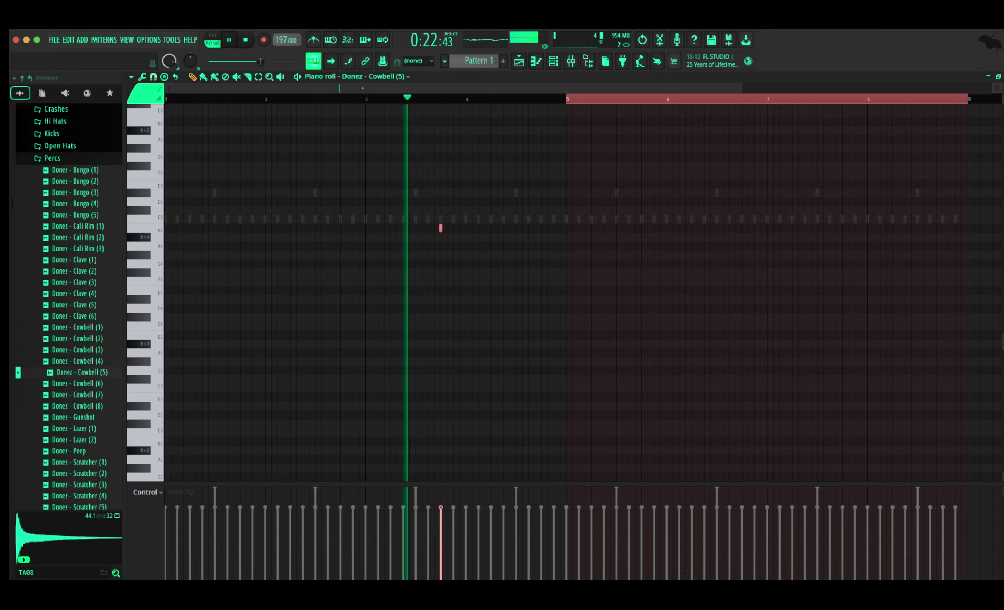
key(Up)
key(Up)
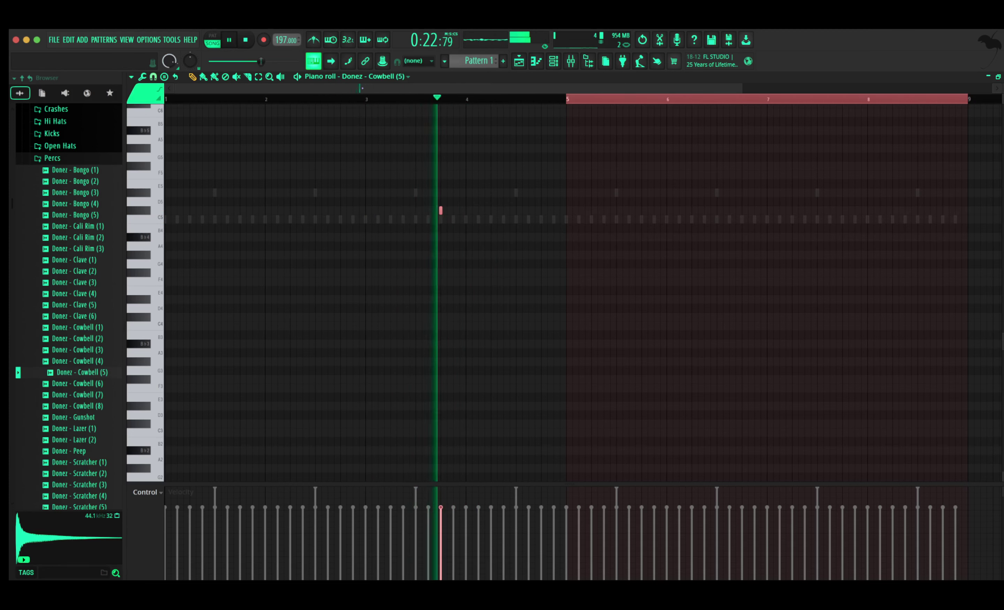
key(Down)
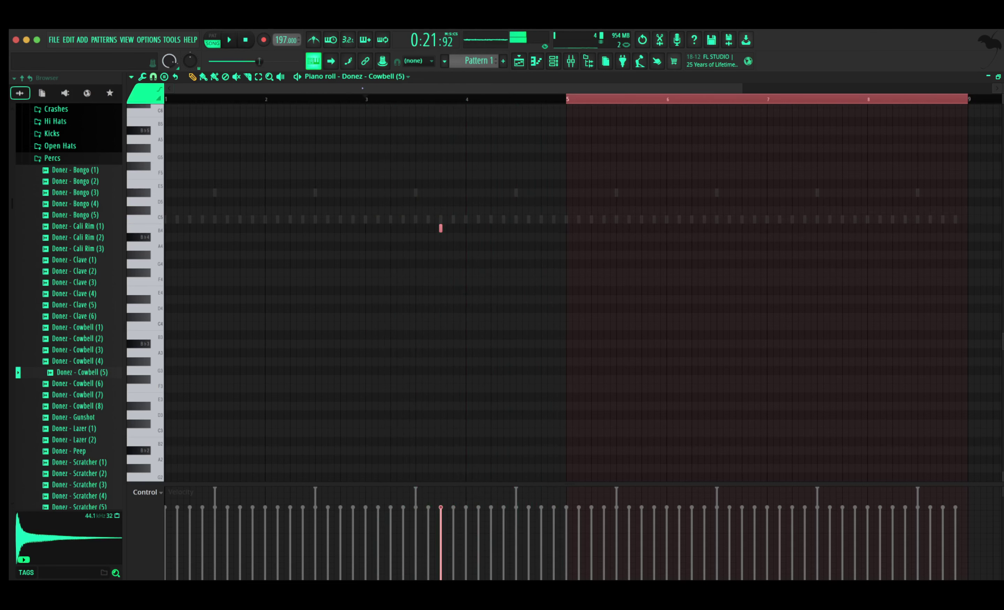
key(ctrl+Up)
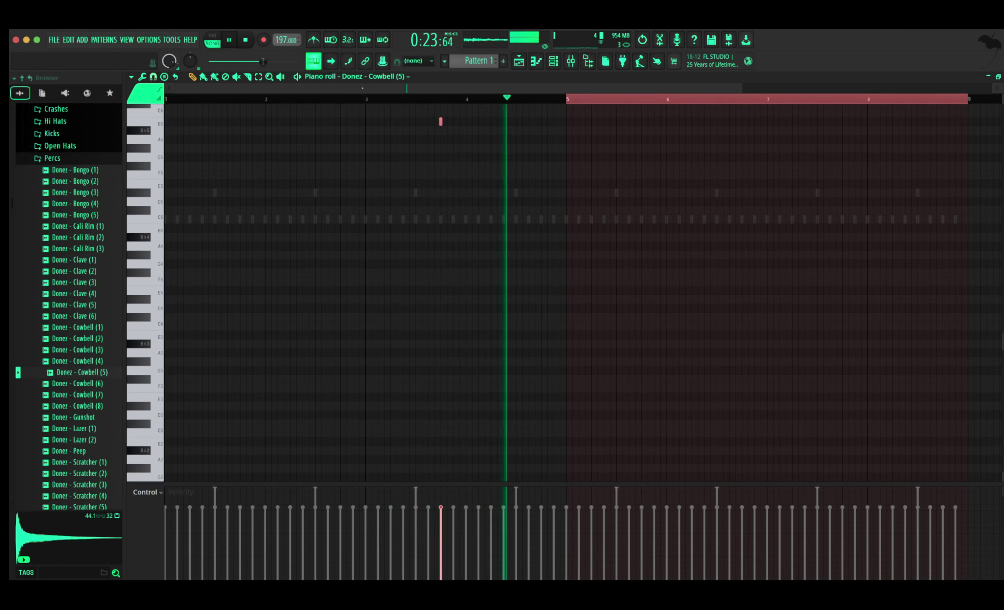
key(shift+Down)
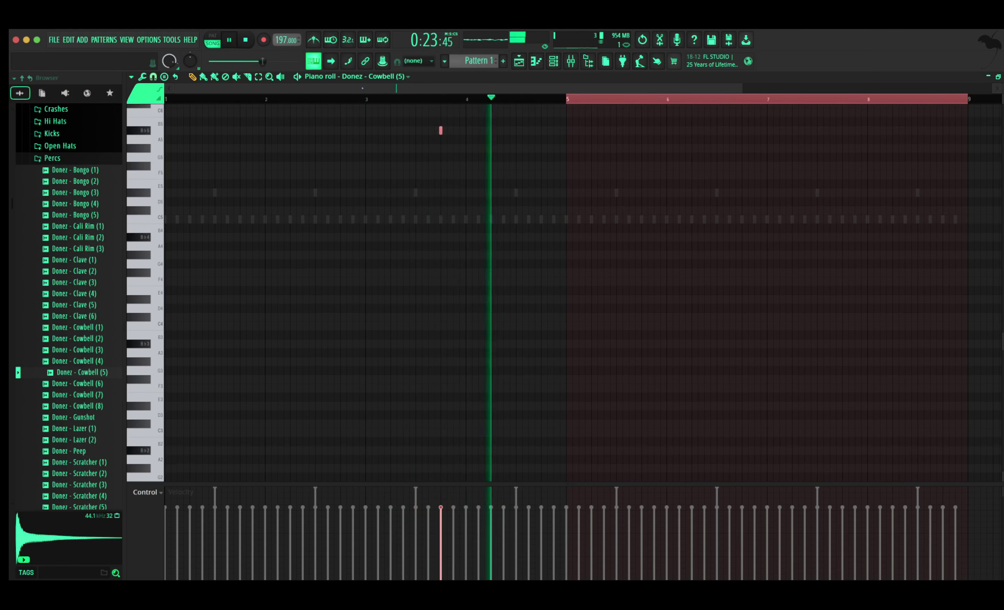
Duplicate the cowbell note into bar 7, lower both notes one octave to B4, and return to the playlist
key(ctrl+a)
key(ctrl+b)
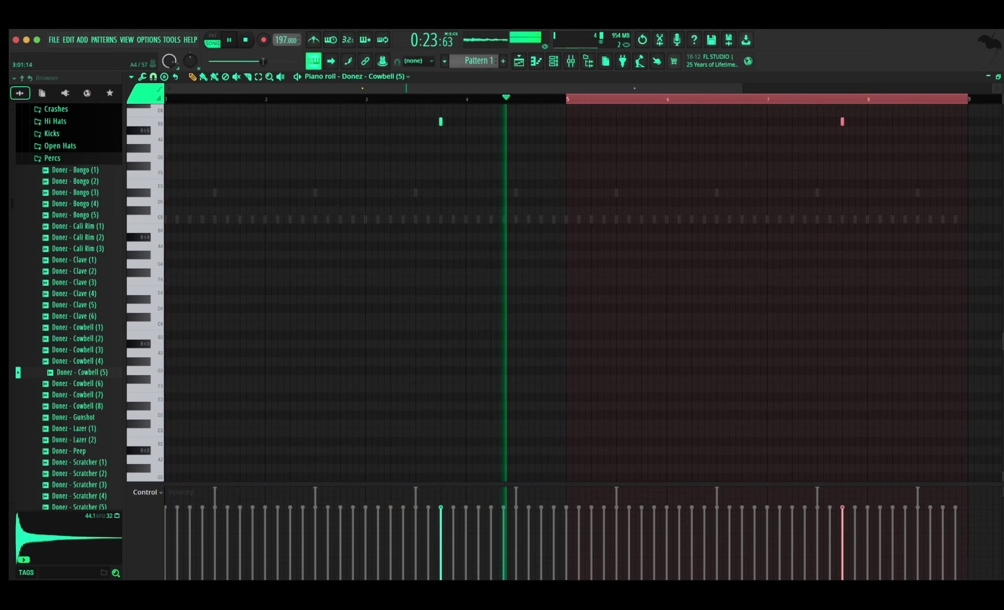
key(ctrl+a)
key(ctrl+Down)
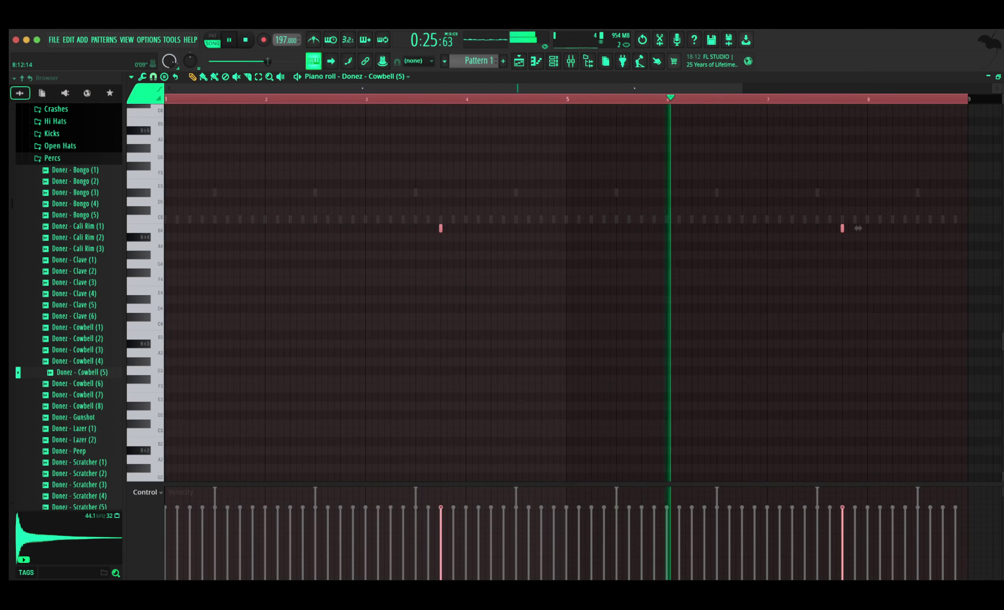
click(1003, 77)
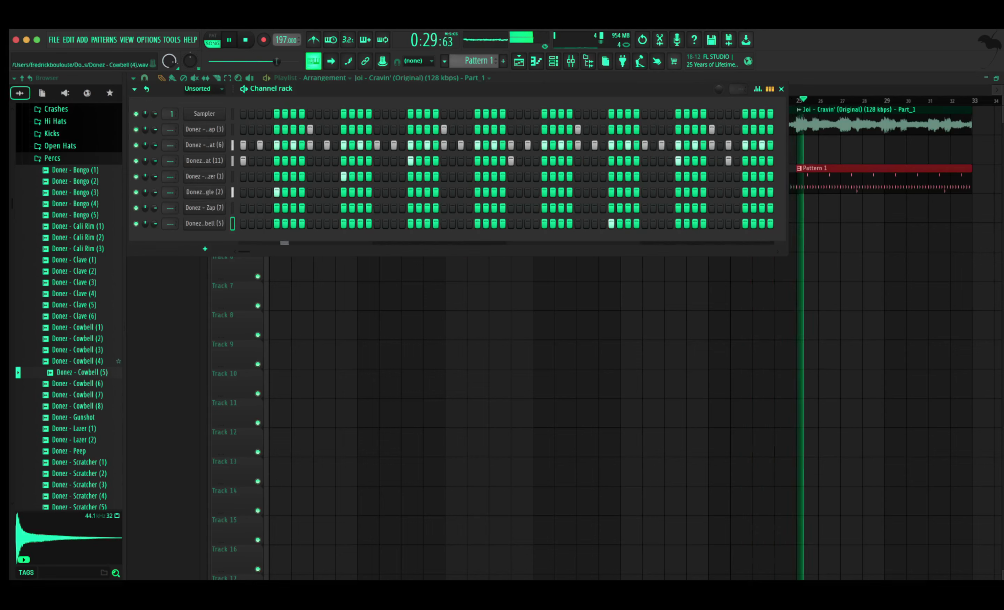
Browse the Percs folder and audition the Donez shaker samples and the first Donez stomp samples
scroll(70, 315, down, 5)
scroll(69, 316, up, 6)
scroll(69, 316, up, 5)
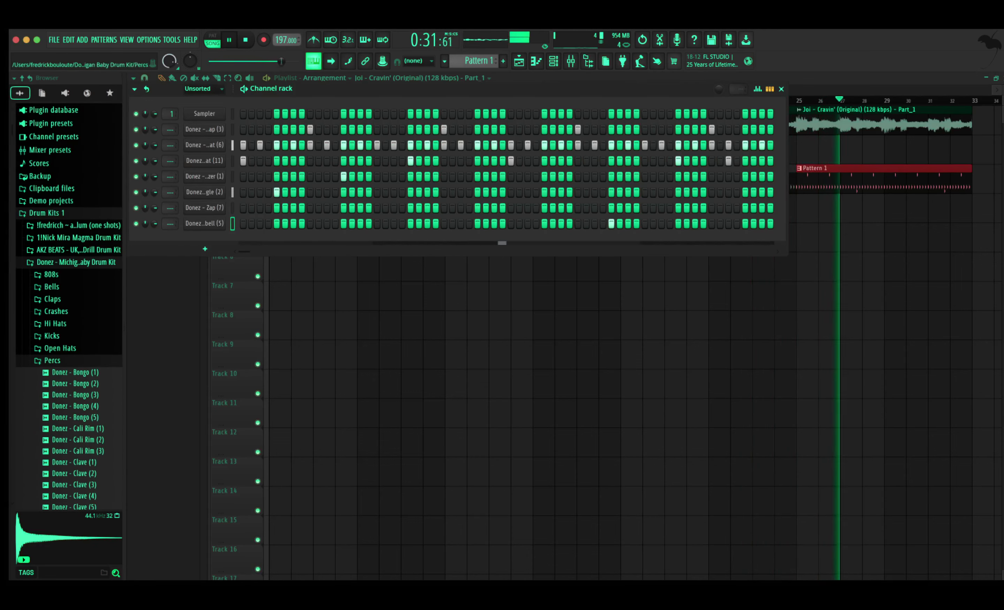
scroll(69, 316, down, 6)
scroll(78, 350, down, 5)
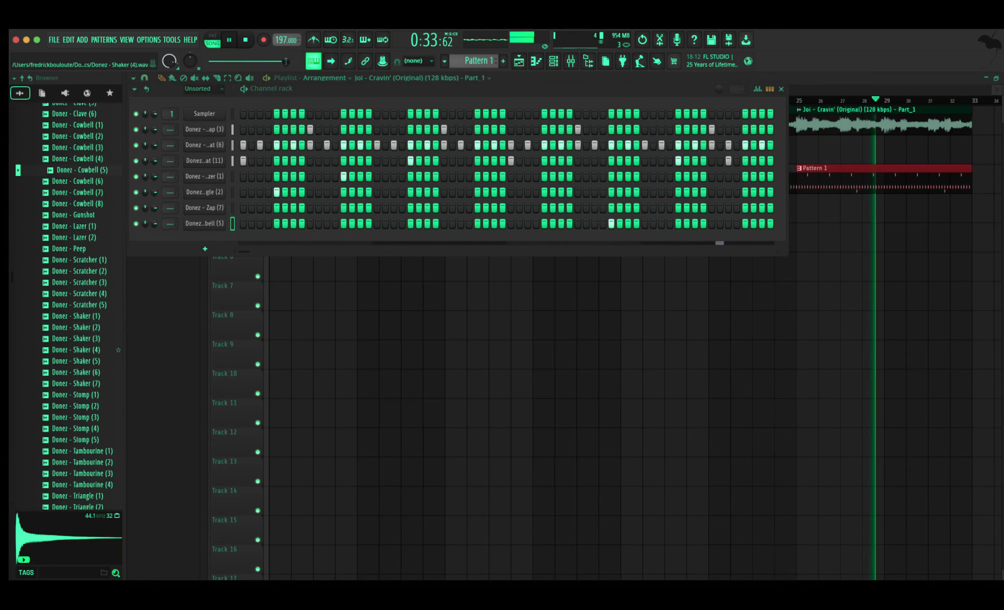
click(78, 327)
click(78, 339)
click(78, 383)
key(Down)
key(Down)
key(Down)
key(Down)
key(Down)
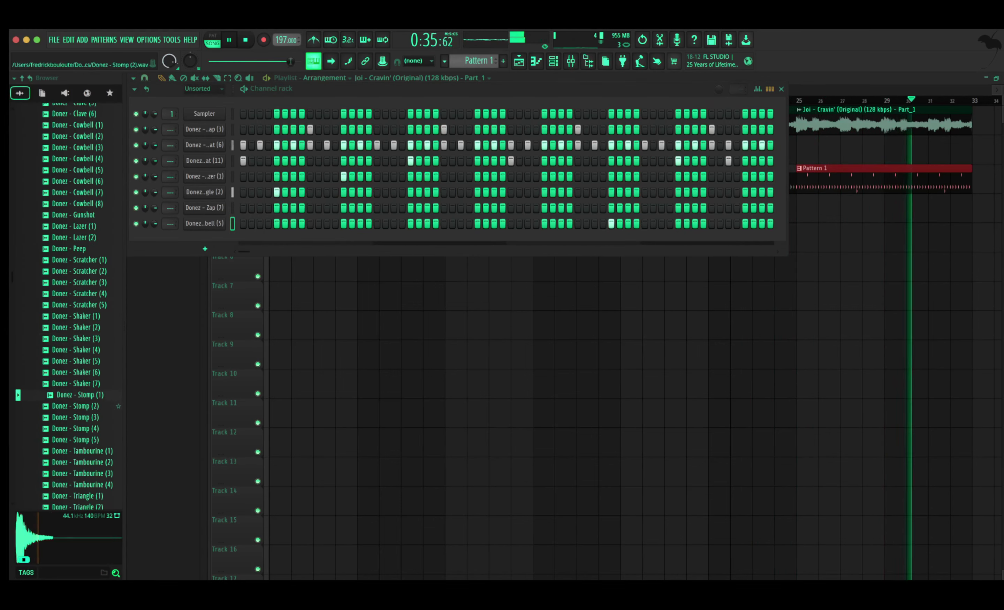
key(Up)
key(Up)
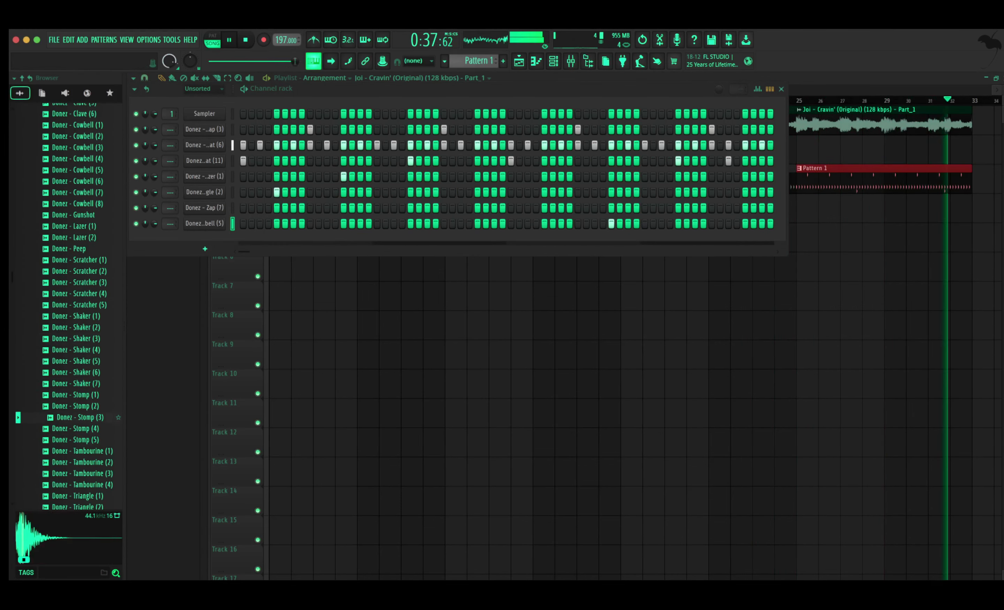
Stop playback and add Donez - 808 (2) from the kit's 808s folder to the channel rack
key(F6)
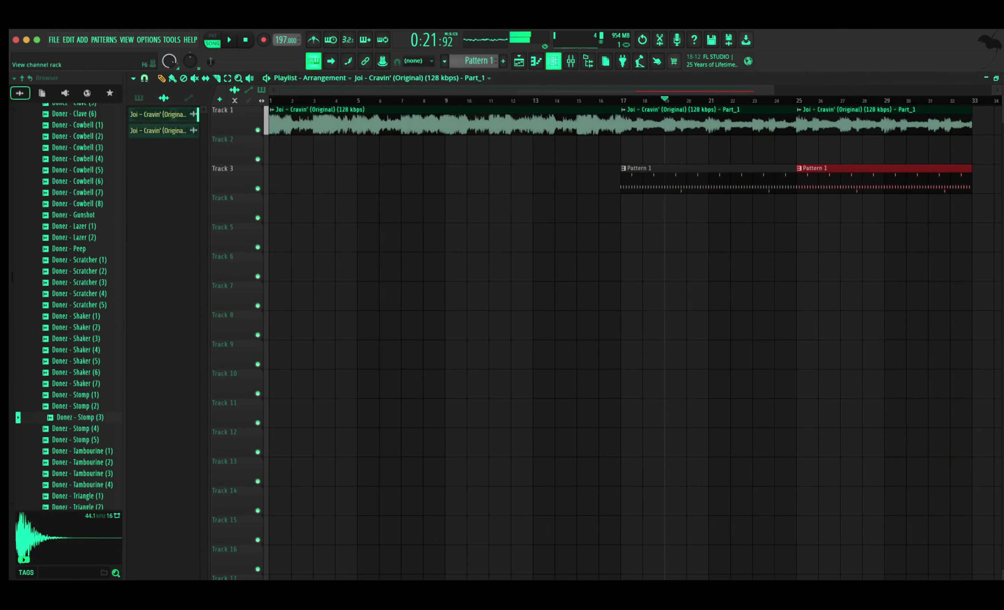
key(space)
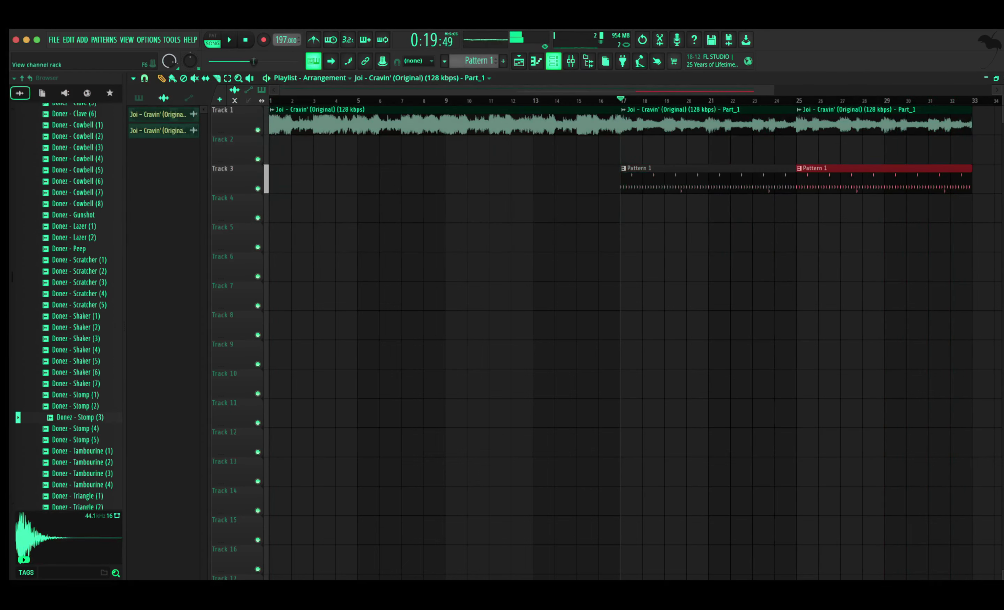
click(553, 61)
scroll(61, 311, up, 10)
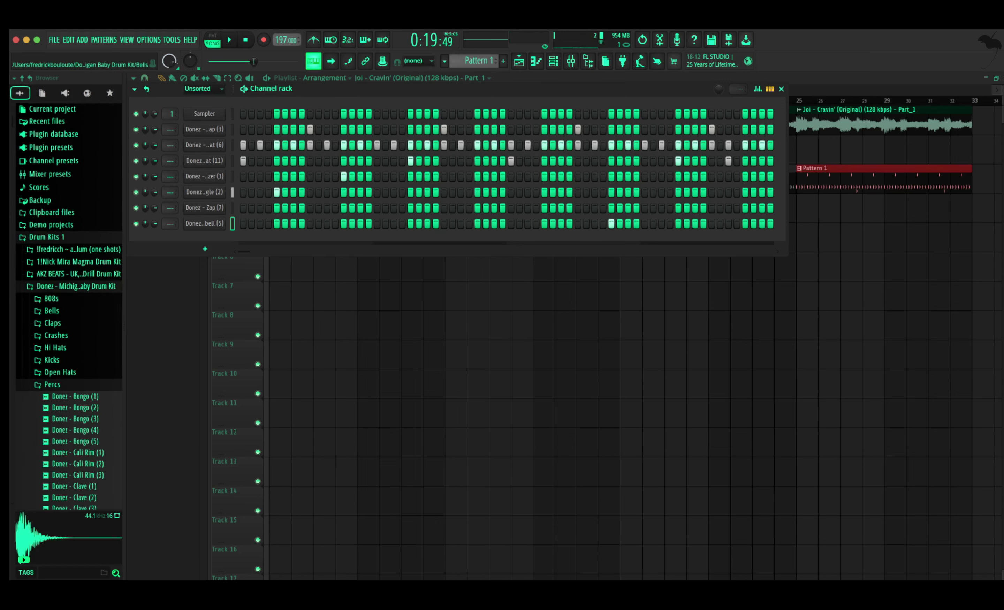
click(51, 299)
drag(77, 322, 204, 237)
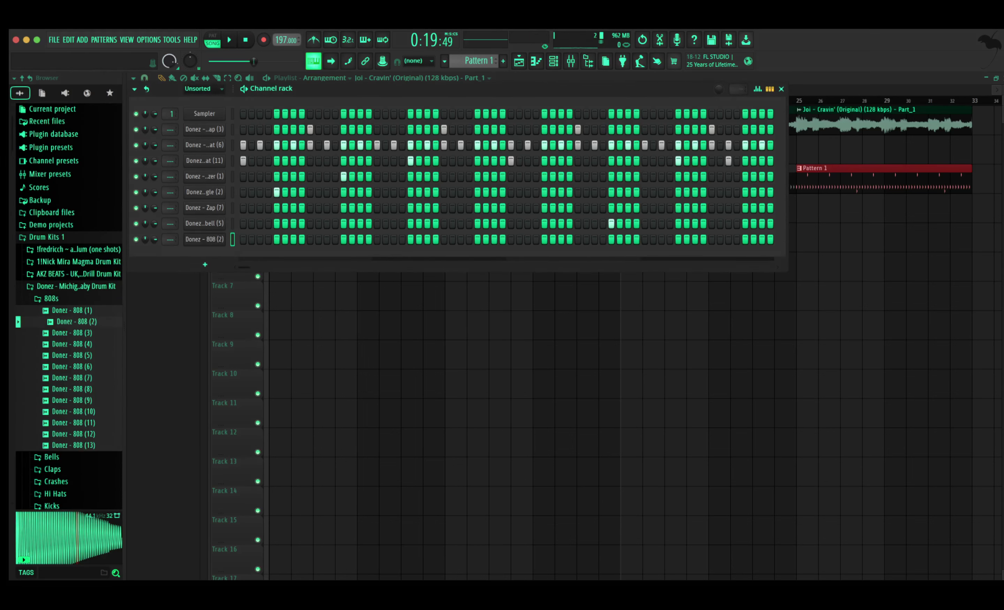
Open the 808 channel's piano roll, place a G♭5 note at the start of bar 1, and preview it against the sample
click(204, 239)
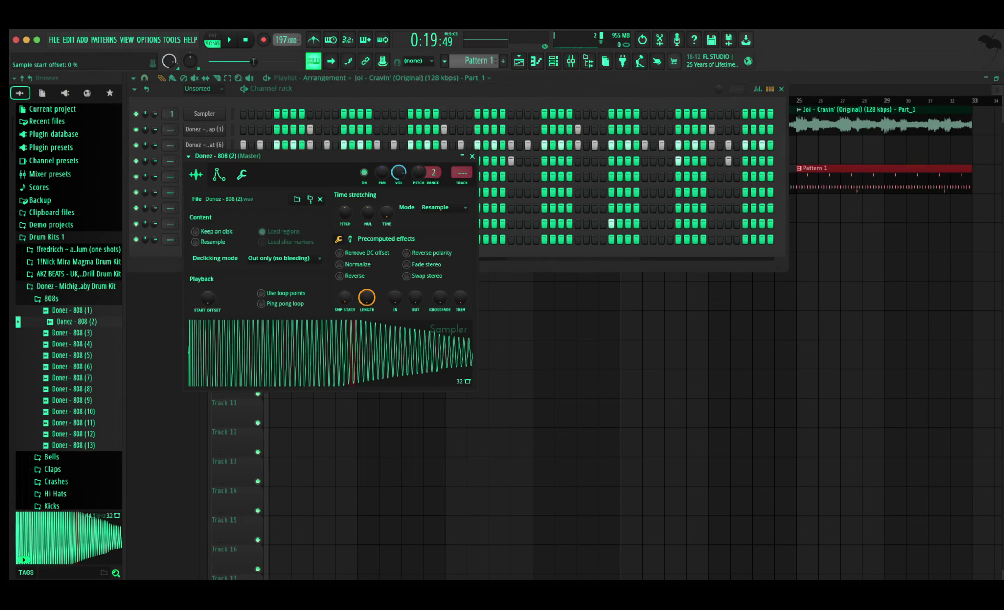
key(F7)
key(space)
drag(255, 209, 170, 166)
key(space)
key(space)
key(space)
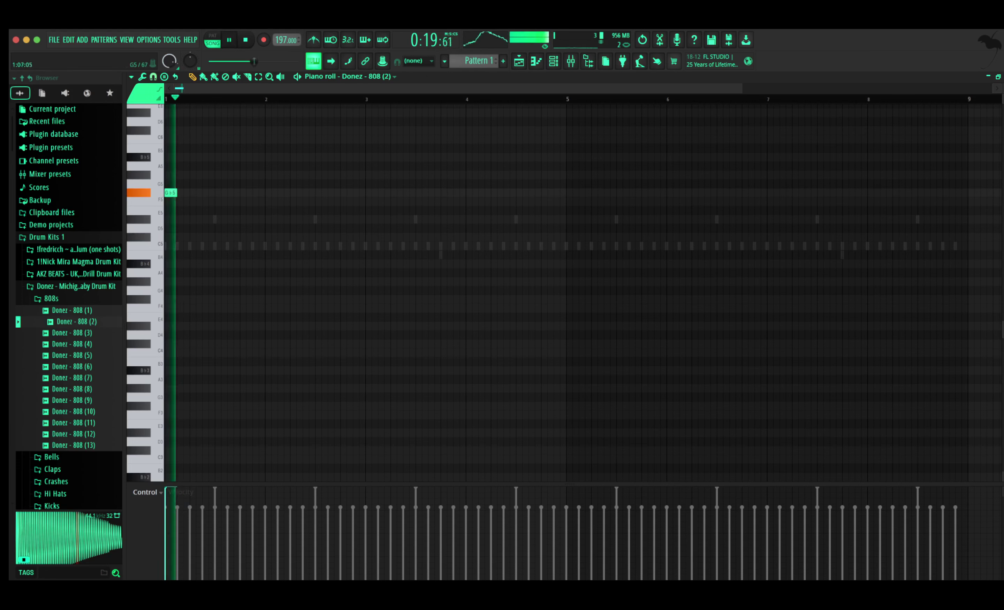
key(space)
Raise the first 808 note one octave to G♭6 and preview it in playback
click(553, 61)
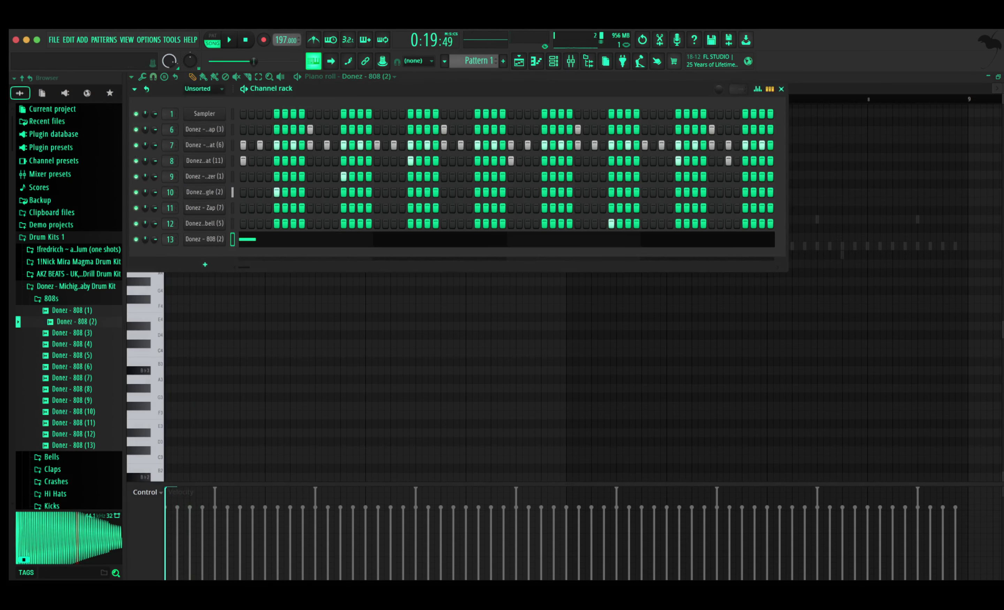
click(149, 319)
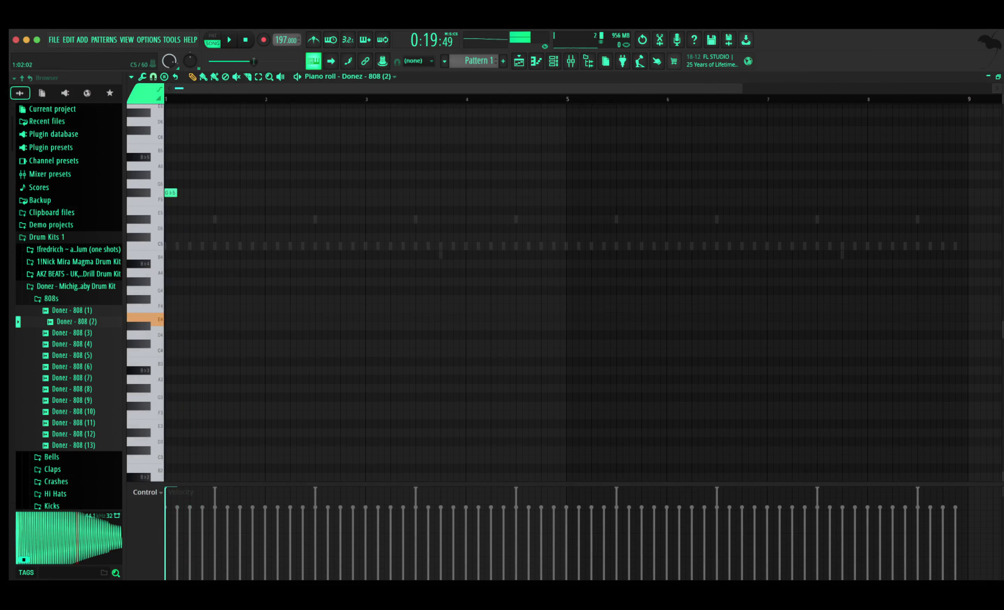
key(super+Up)
key(space)
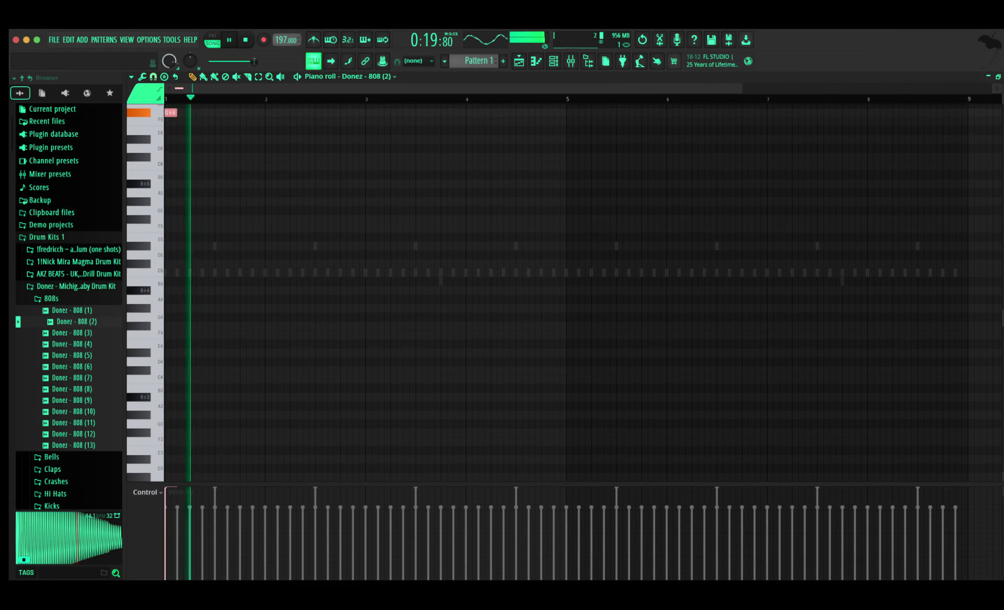
scroll(302, 210, up, 3)
key(space)
key(space)
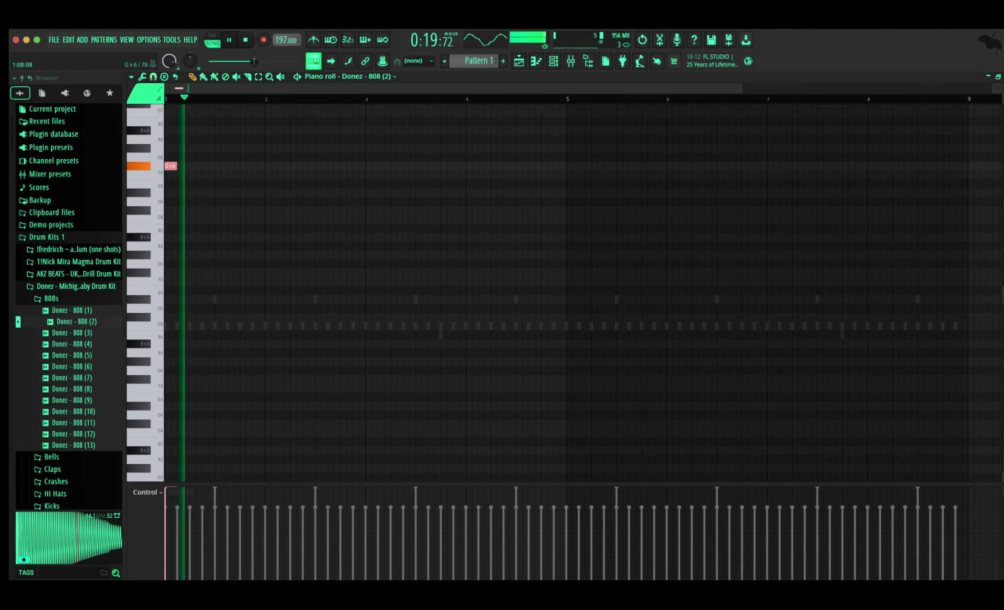
Add a second G♭6 808 note at step 13 of bar 1 and play it back
key(space)
key(space)
click(243, 166)
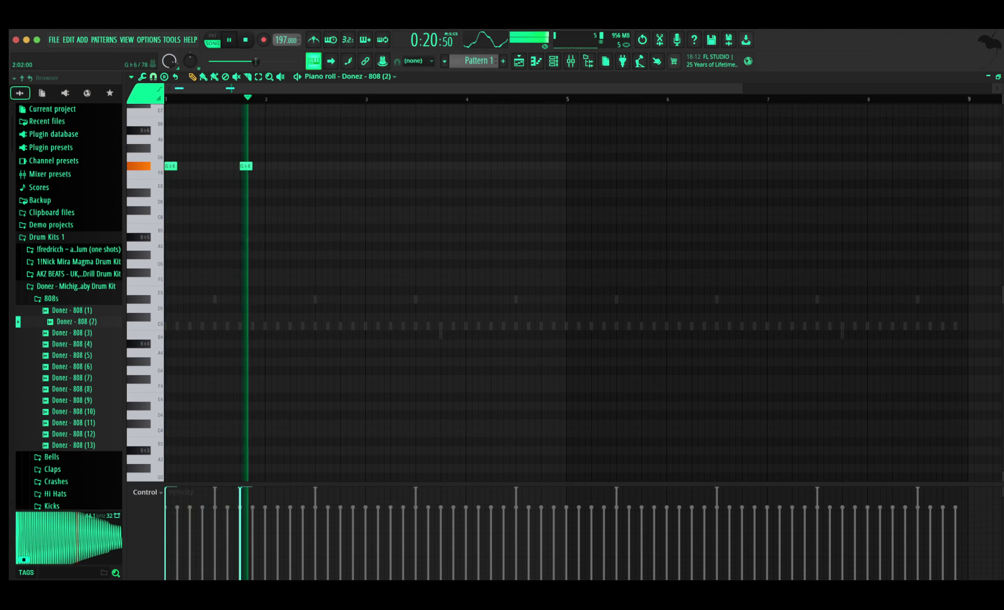
key(space)
key(space)
Place two D♭6 808 notes in bar 2, at steps 3 and 5
click(284, 165)
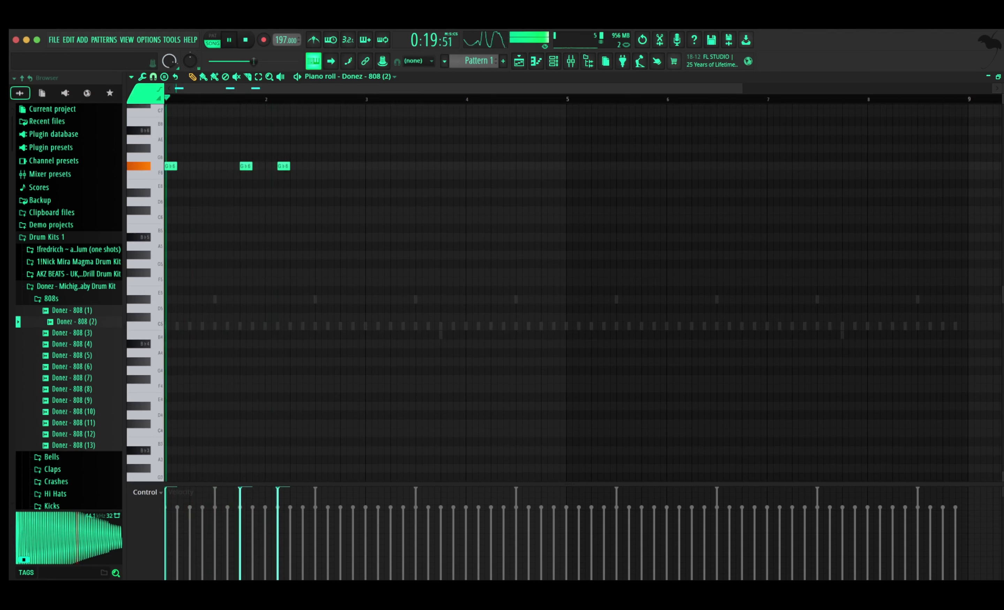
drag(284, 166, 284, 211)
key(space)
key(space)
click(296, 210)
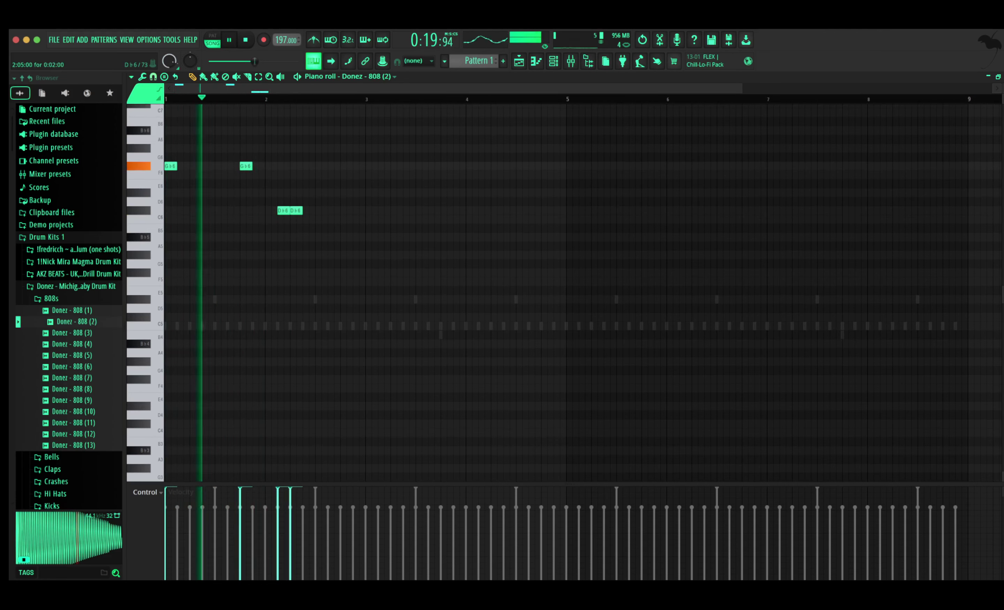
Select the 808 note at step 3 of bar 2 and reduce its velocity while replaying the line
super+click(284, 210)
key(space)
key(space)
scroll(297, 220, down, 2)
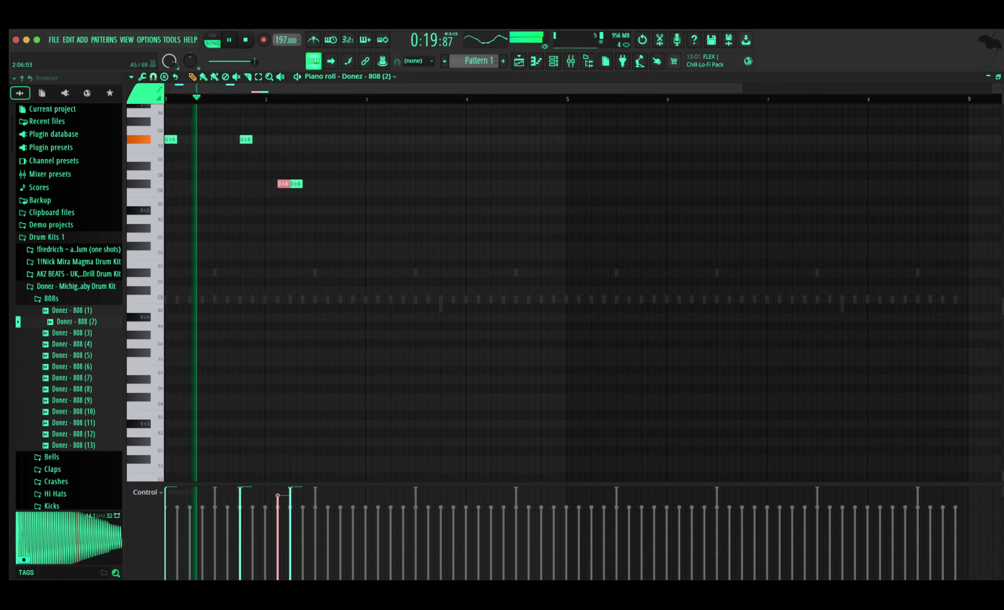
Add an 808 note at step 11 of bar 2 and lower all three bar 2 notes to C6
click(333, 183)
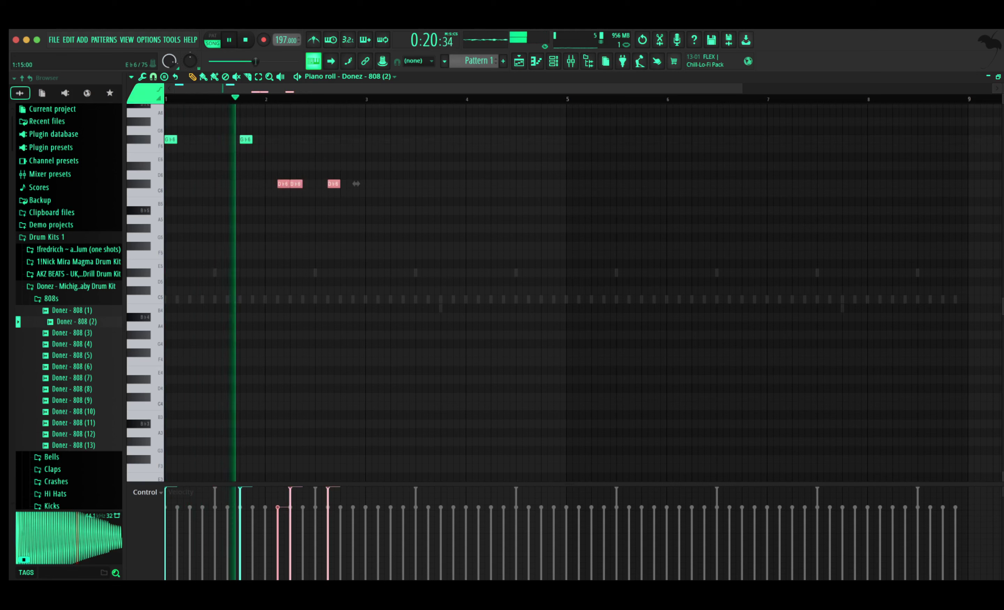
key(space)
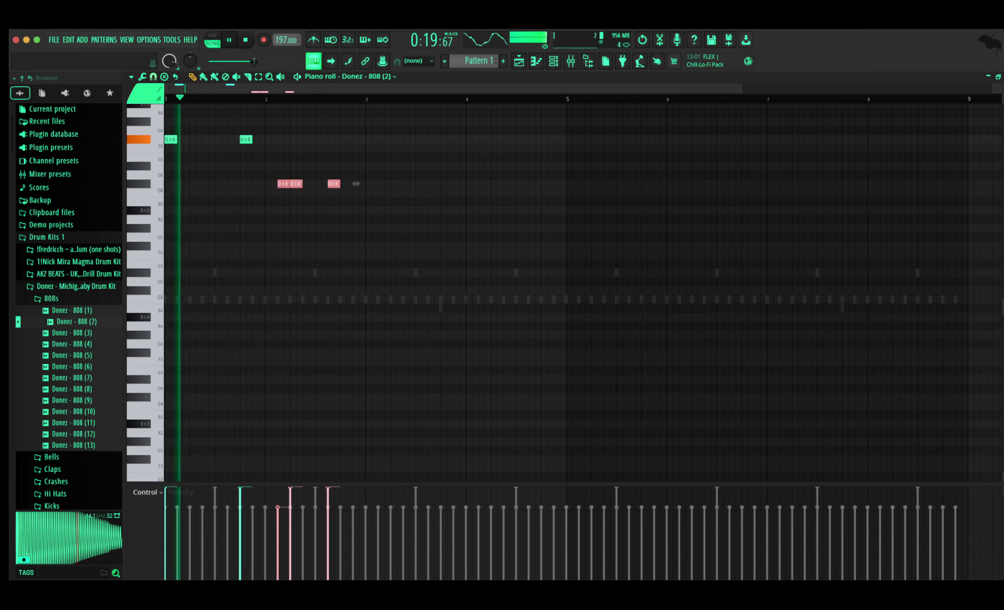
drag(356, 184, 356, 175)
key(space)
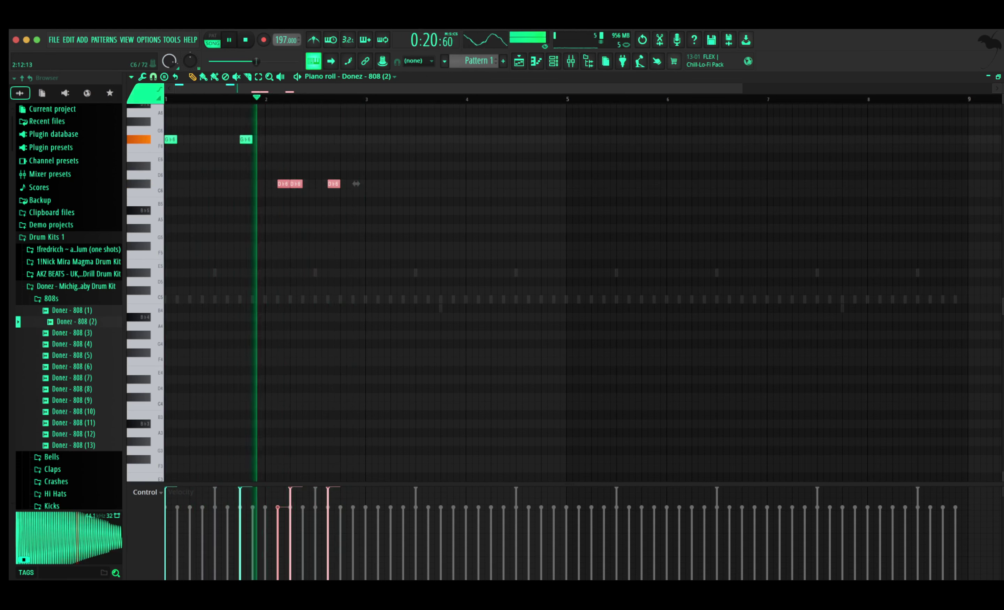
drag(356, 184, 356, 193)
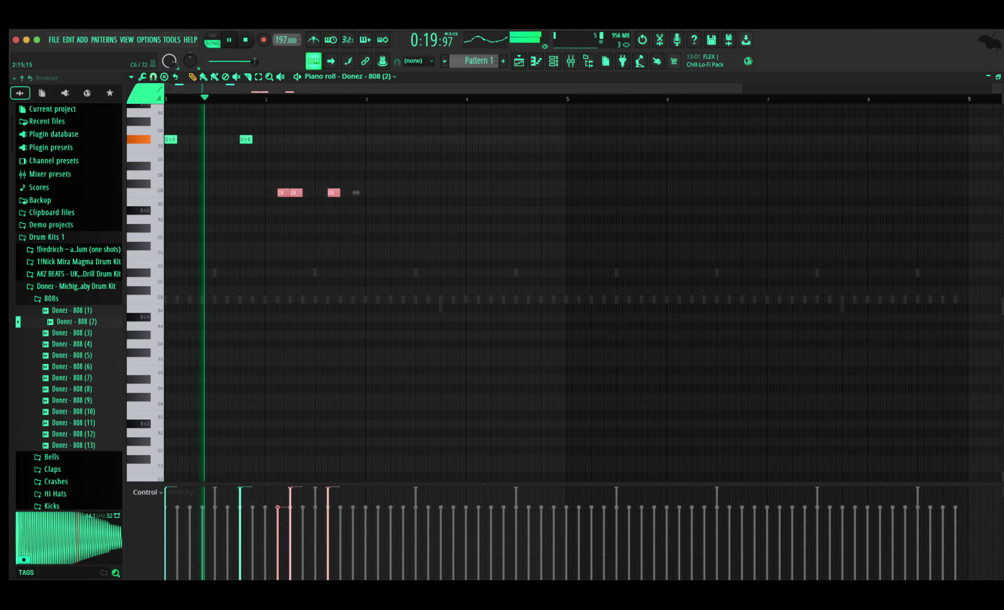
Add C6 808 notes at steps 1 and 7 of bar 3 and replay the line
click(370, 193)
click(408, 192)
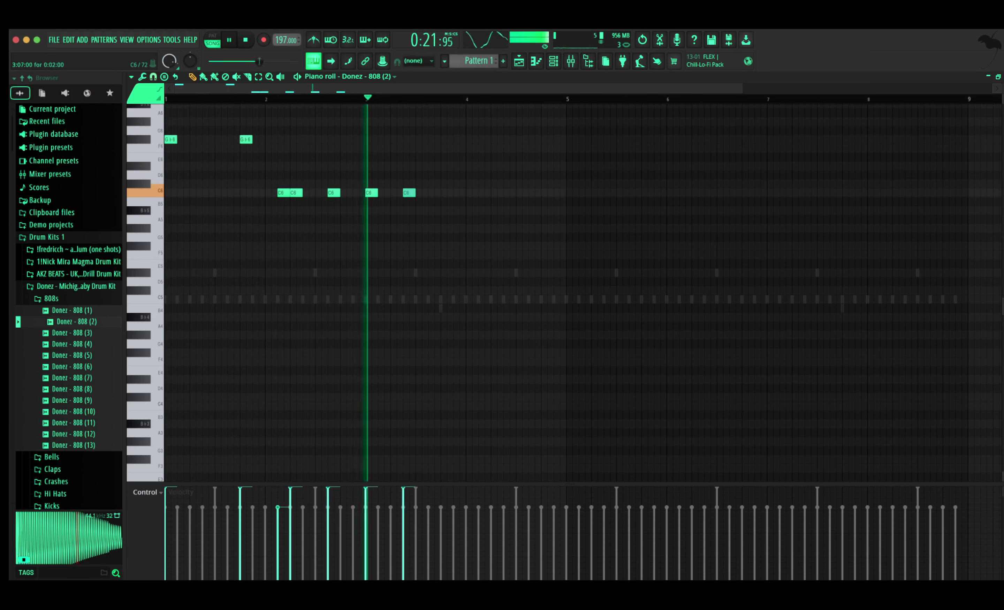
key(space)
key(space)
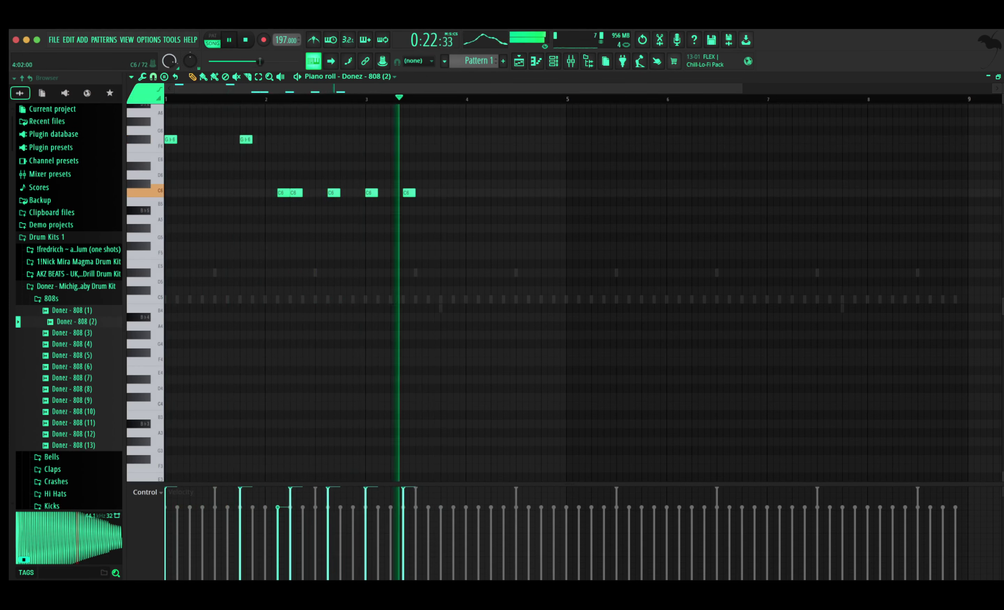
Add C6 808 notes at steps 3 and 5 of bar 4 and reduce the velocity of the first one
click(481, 192)
drag(482, 192, 484, 192)
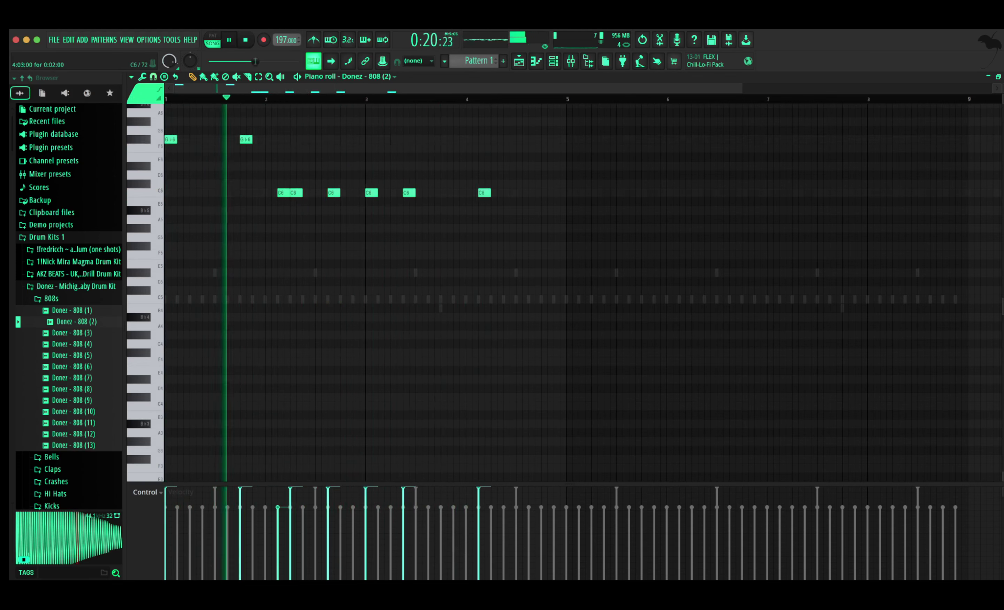
click(497, 192)
scroll(496, 193, up, 2)
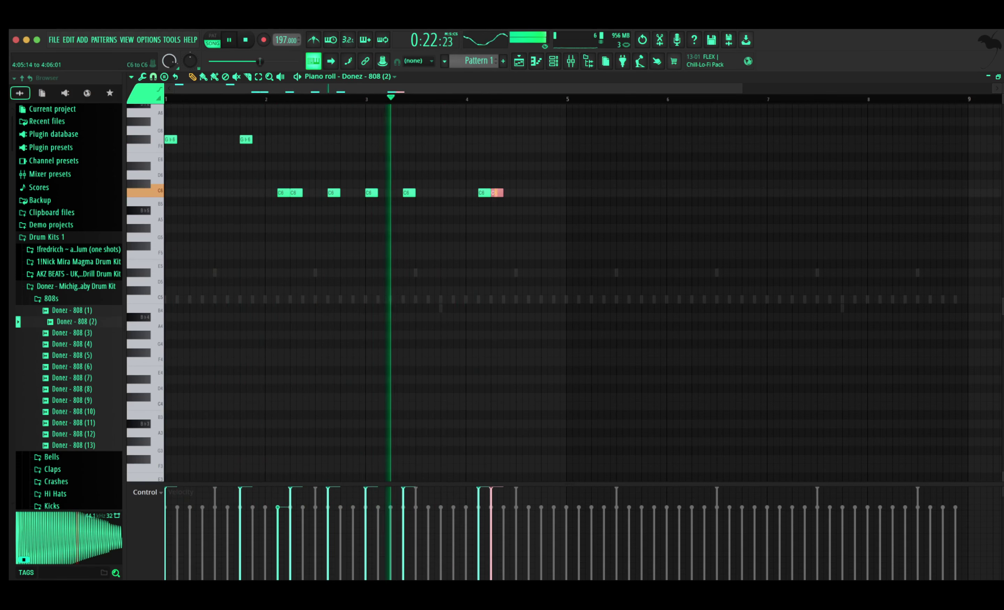
scroll(485, 194, down, 8)
key(space)
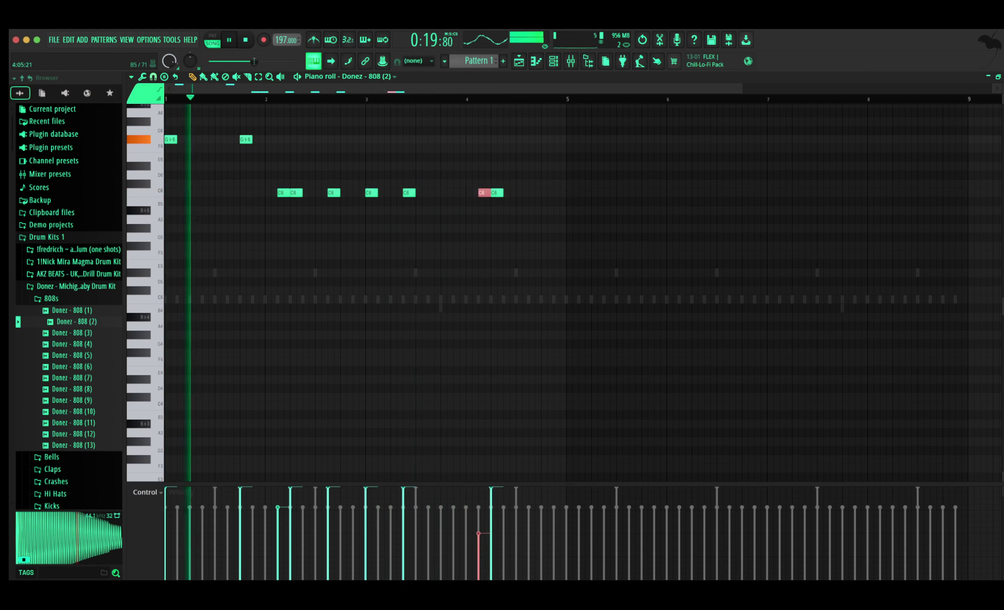
scroll(485, 193, up, 5)
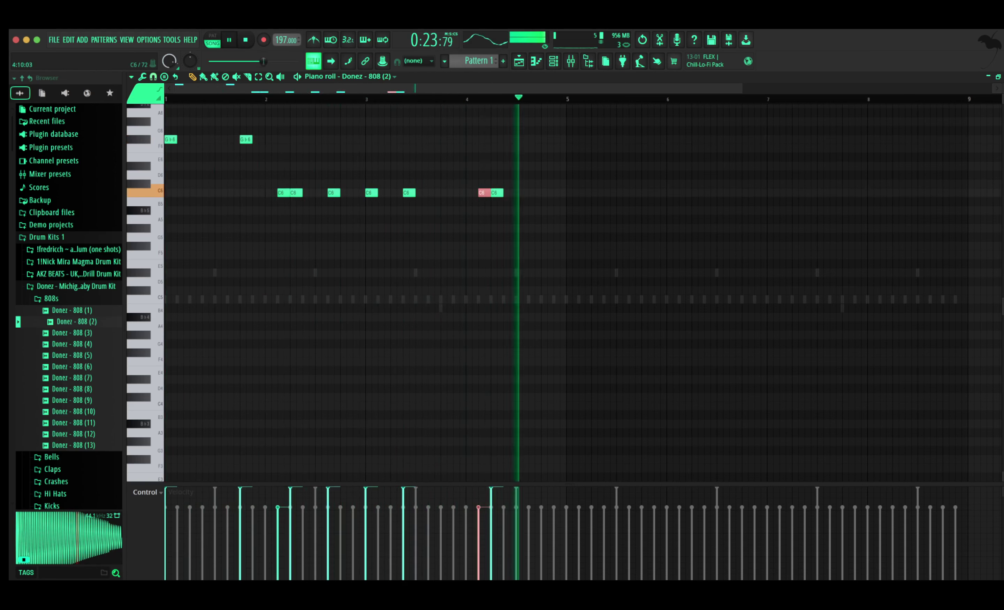
Add an 808 note at step 11 of bar 4 and raise it to E6
click(531, 192)
scroll(531, 192, up, 5)
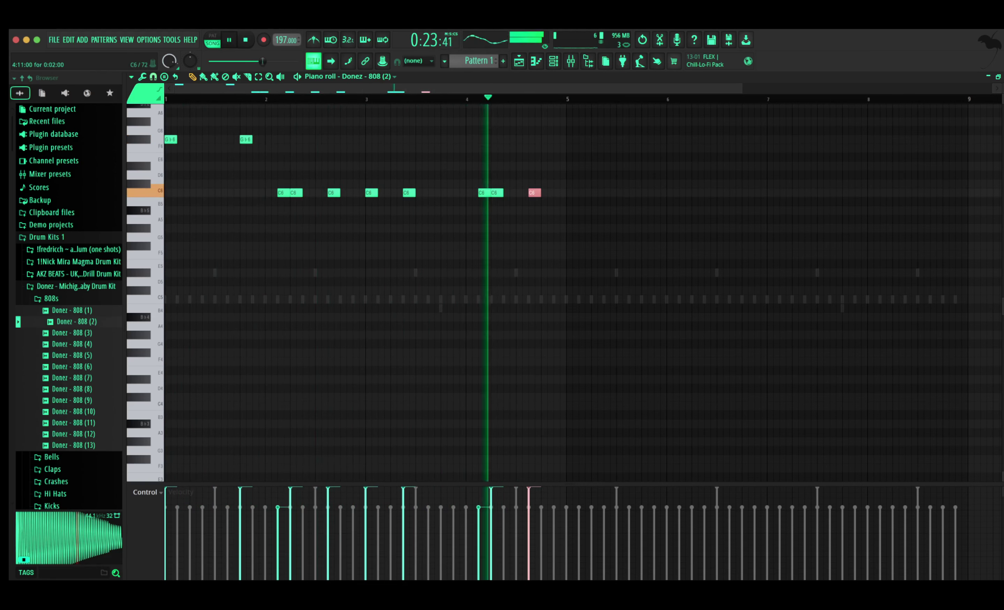
drag(534, 192, 532, 166)
key(Up)
Duplicate the four-bar 808 line into bars 5 to 8 and raise the copied C6 notes to E6
key(ctrl+a)
key(ctrl+b)
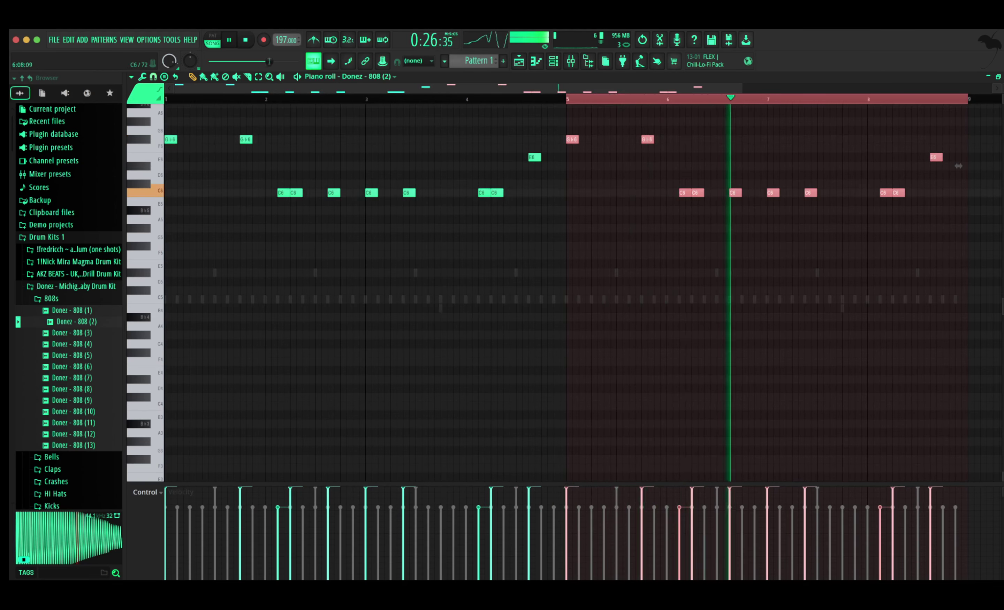
drag(662, 181, 921, 193)
key(space)
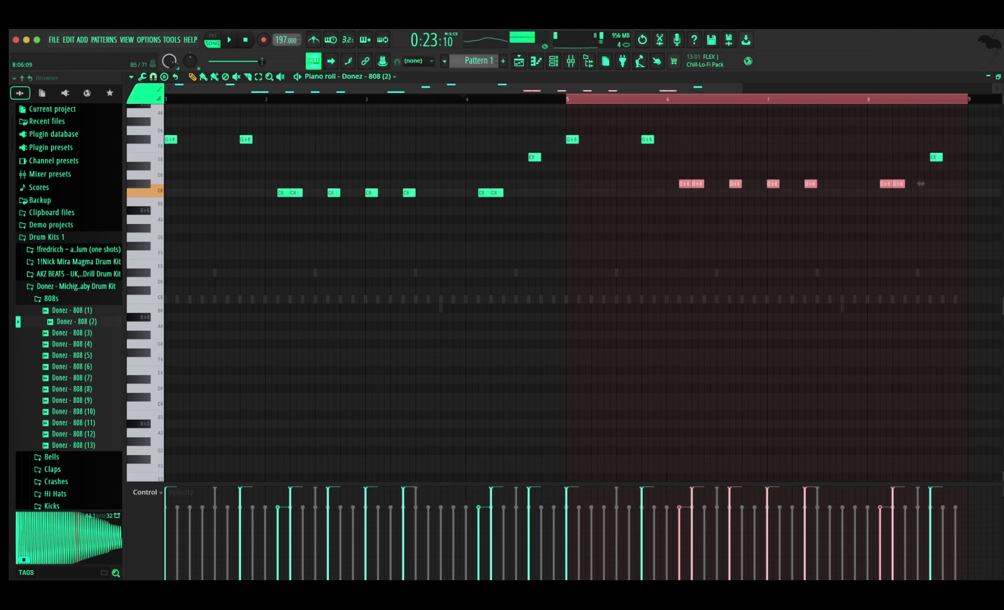
key(space)
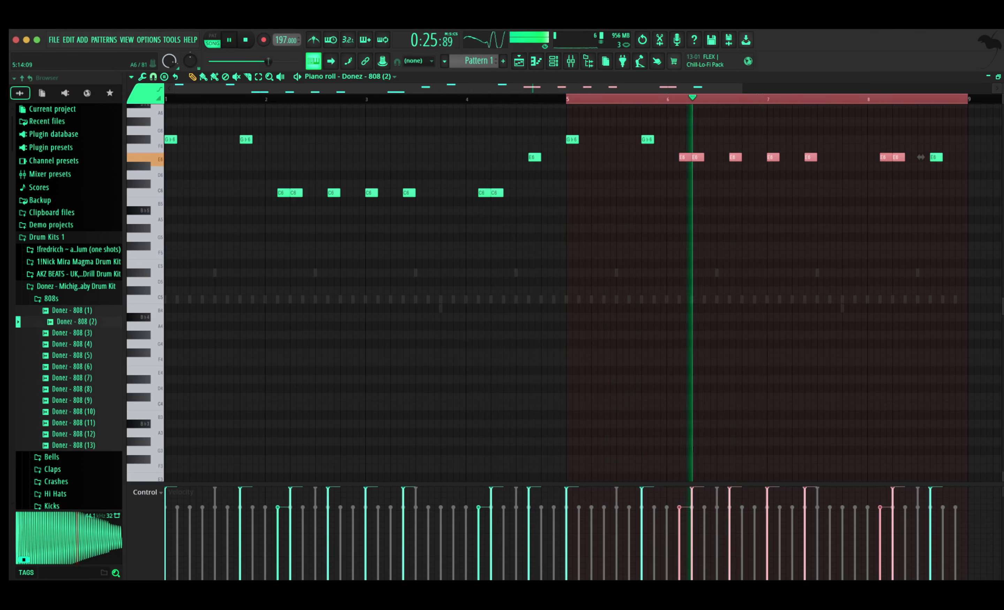
Raise the 808 notes in bars 7 and 8 to G6, and drop the last two notes of bar 8 to E6
drag(769, 153, 958, 130)
key(space)
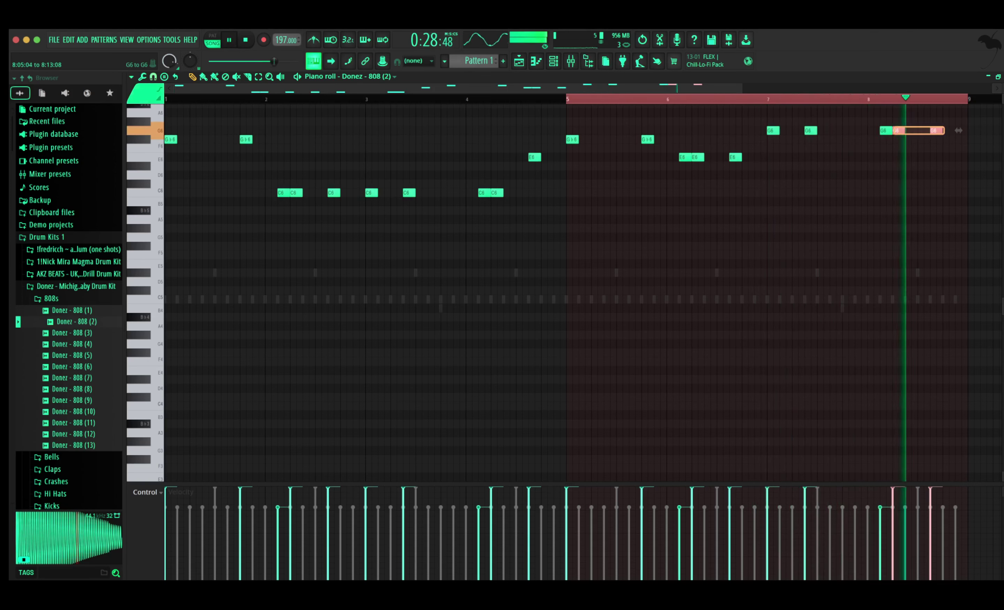
drag(959, 130, 935, 130)
key(space)
key(space)
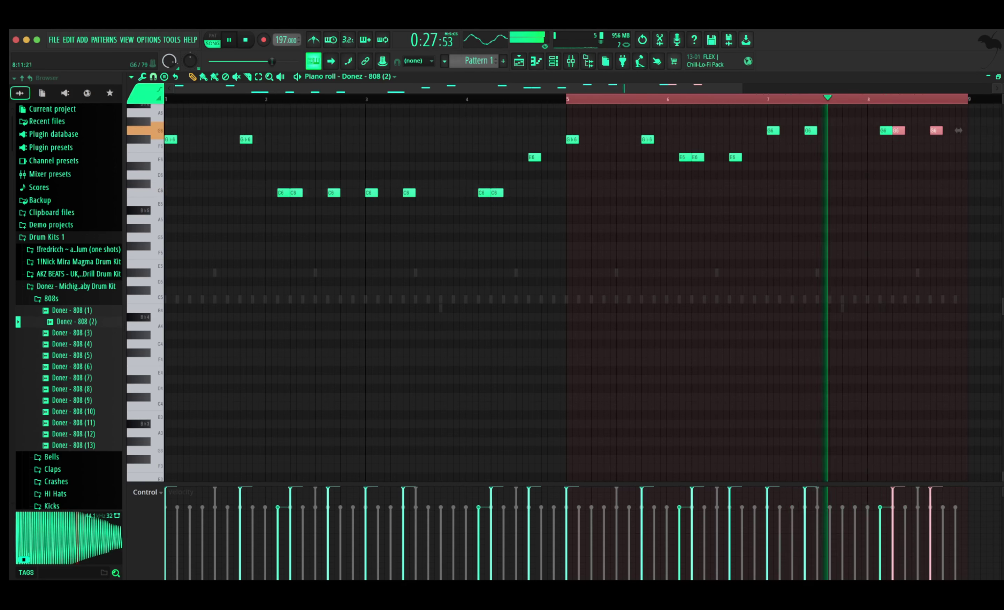
key(space)
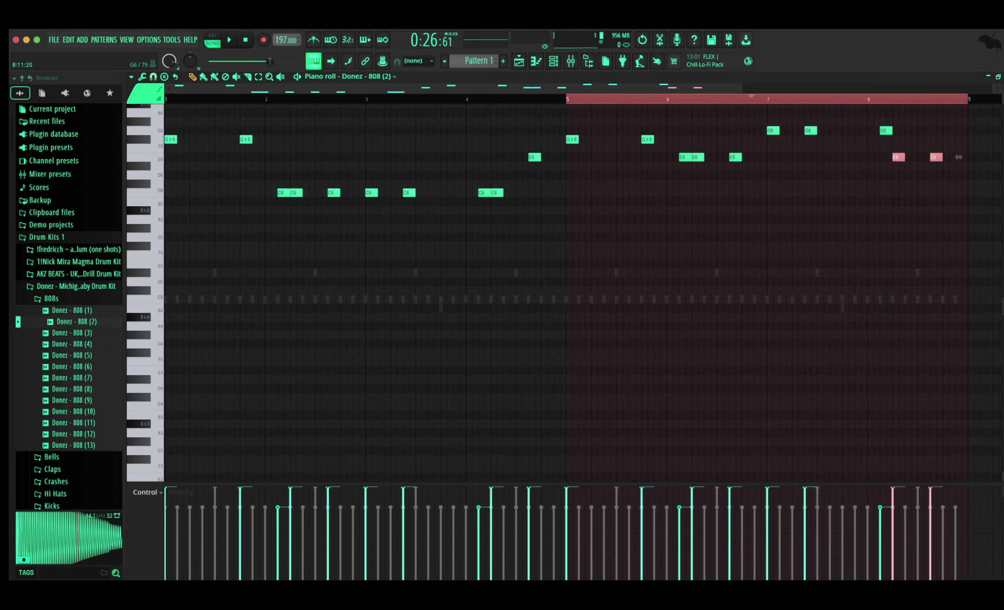
Play the pattern, raise the last two 808 notes of bar 8 to G6, and replay from an earlier point
key(space)
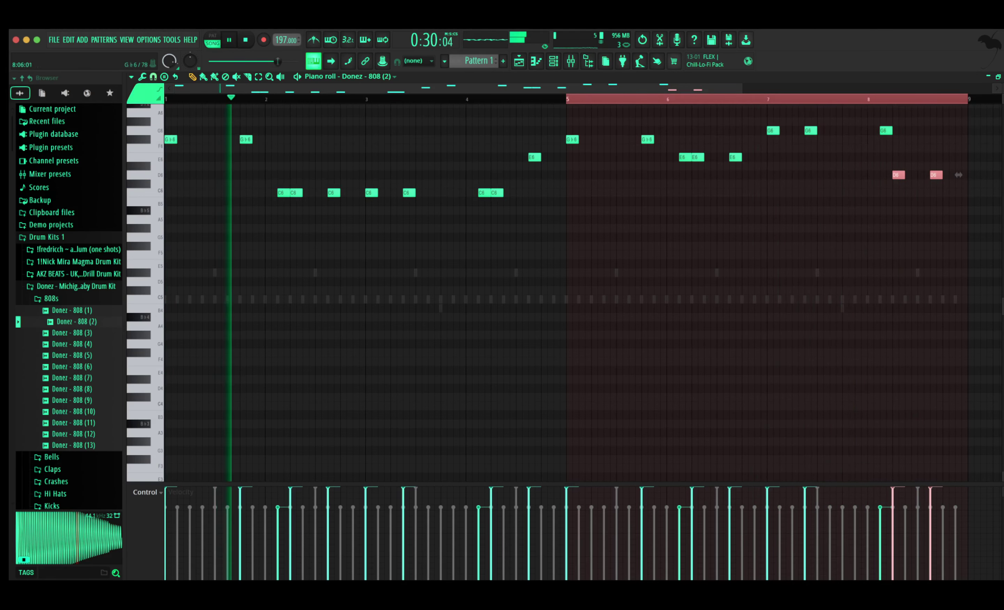
drag(959, 174, 958, 130)
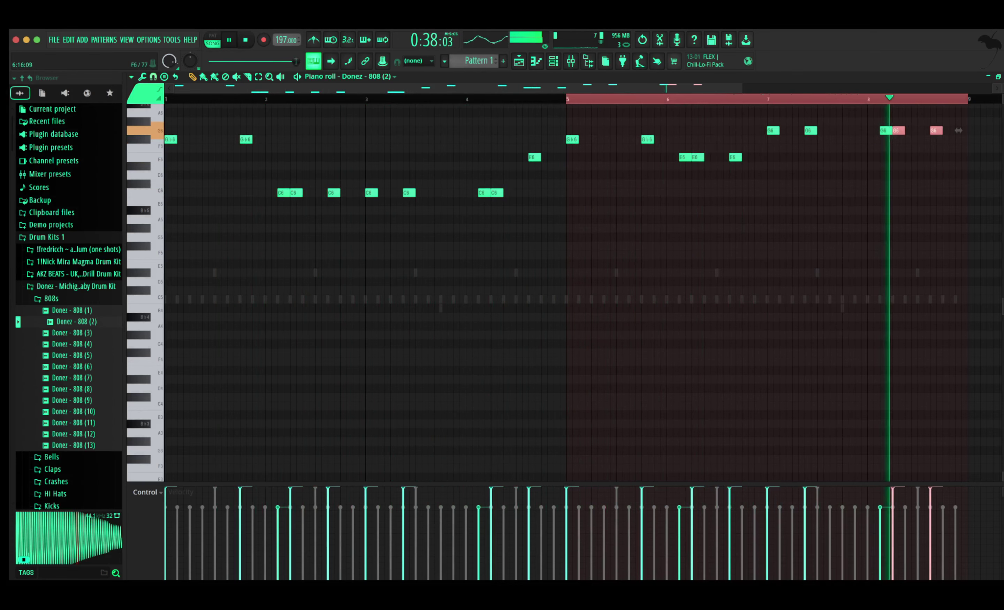
click(269, 61)
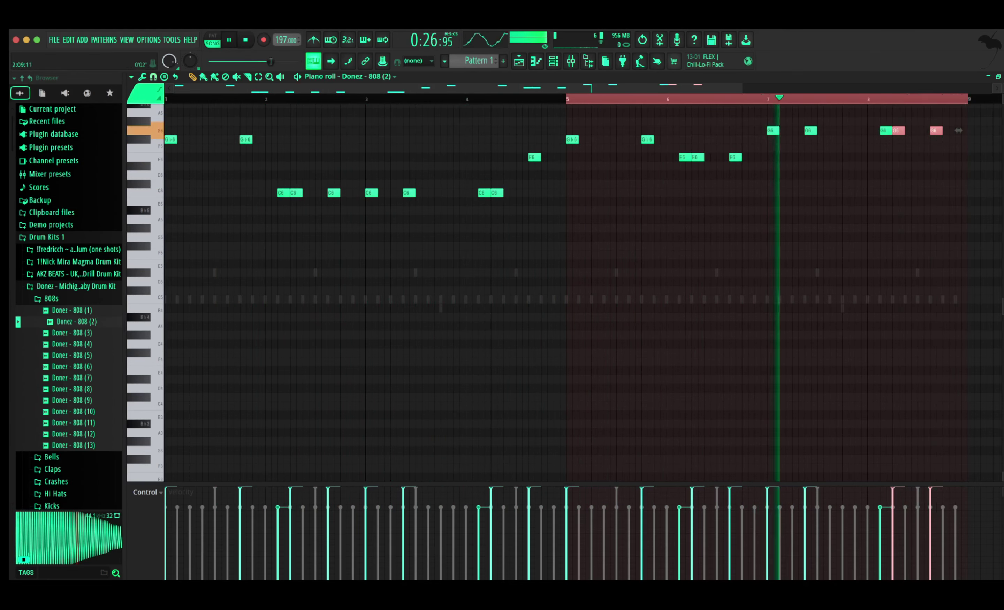
click(254, 62)
key(space)
Return to the playlist, select bars 17 to 24 as the loop range, and play the section
click(1003, 77)
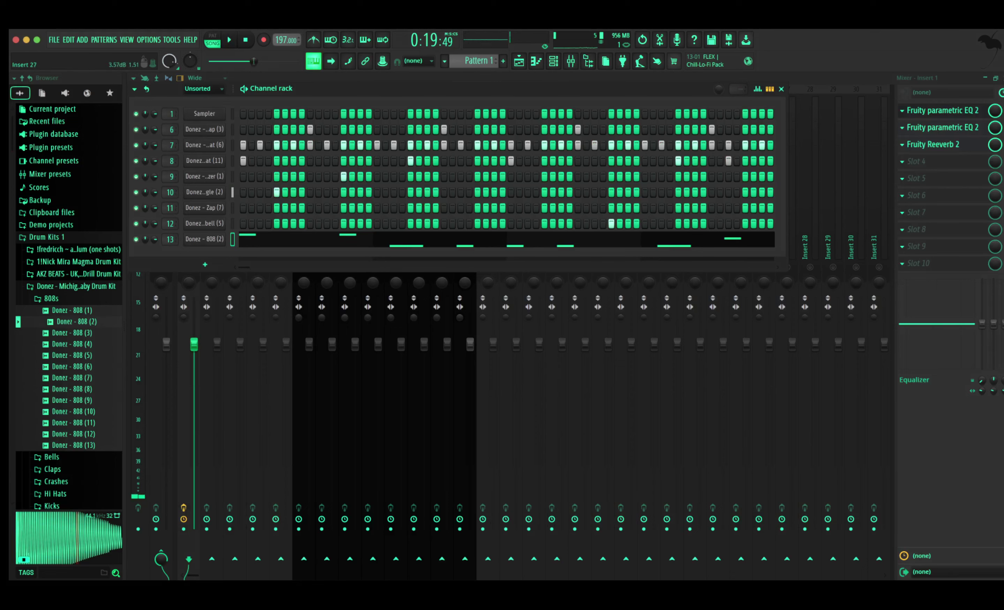
click(1003, 77)
key(F6)
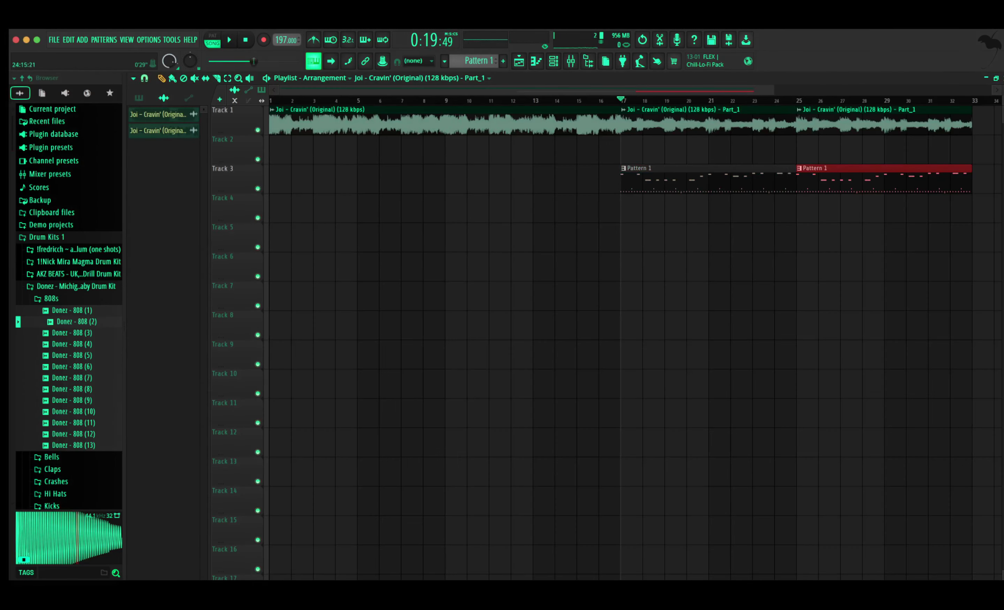
drag(795, 101, 644, 101)
key(space)
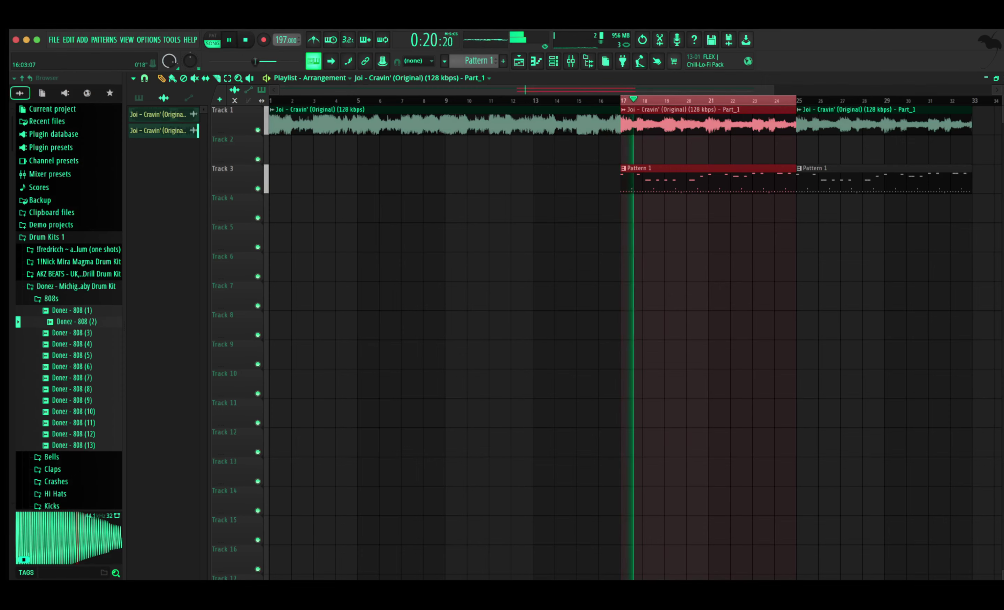
Open the 808 channel's notes and transpose all of them up one octave
click(553, 61)
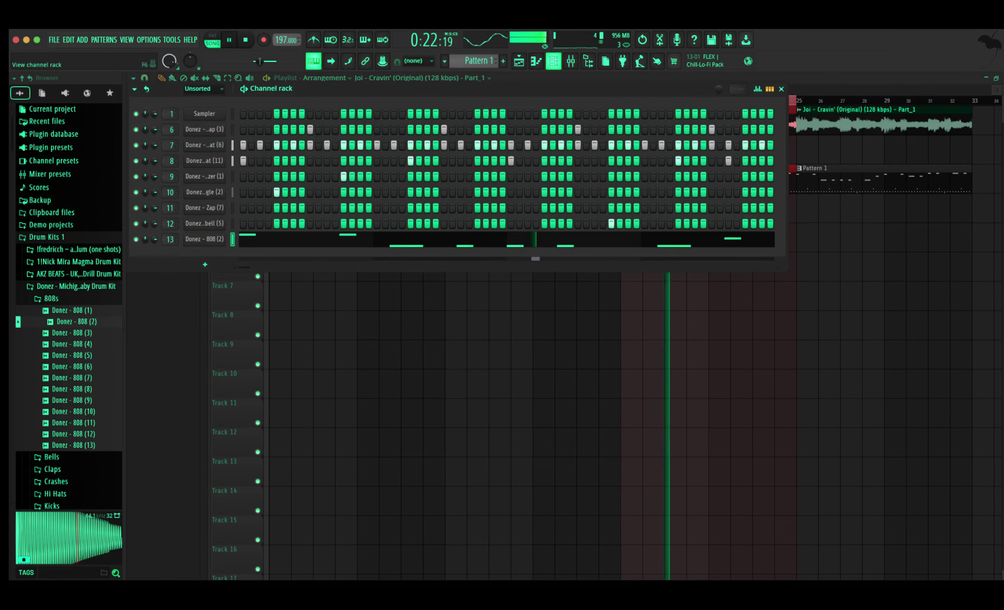
click(536, 61)
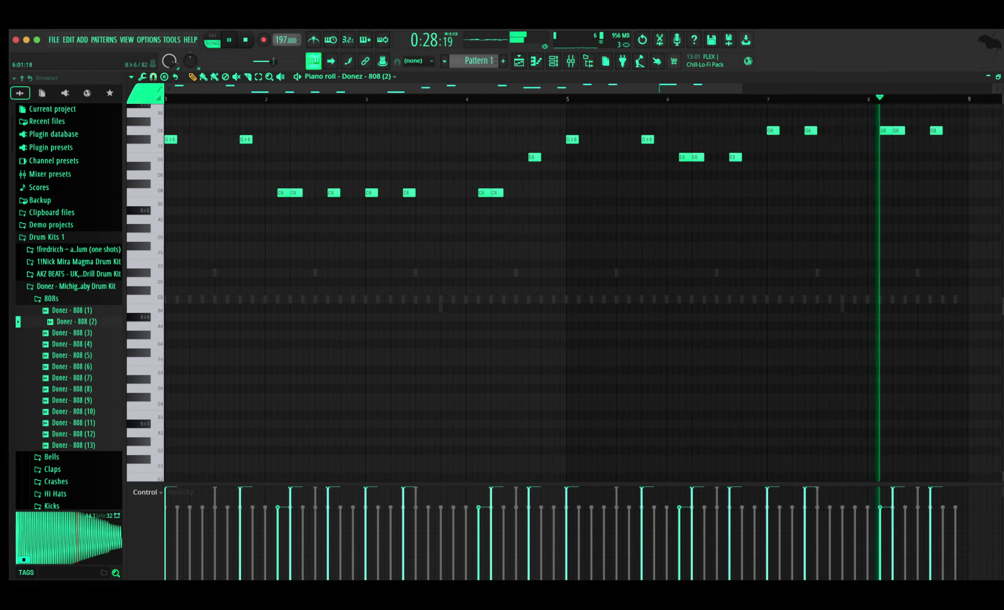
key(ctrl+a)
key(ctrl+Down)
key(ctrl+Up)
key(ctrl+Up)
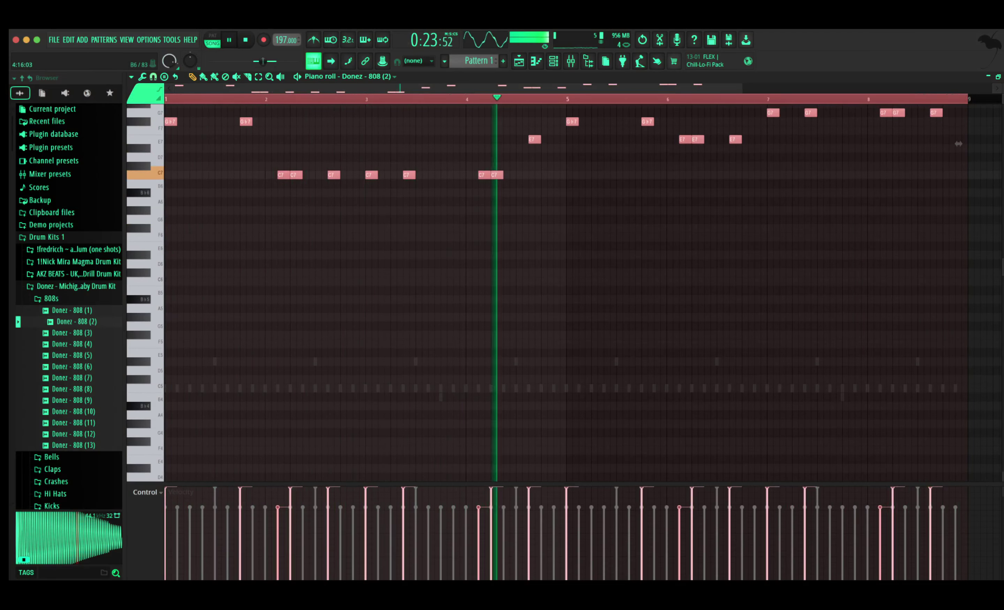
scroll(562, 199, up, 1)
scroll(567, 288, up, 2)
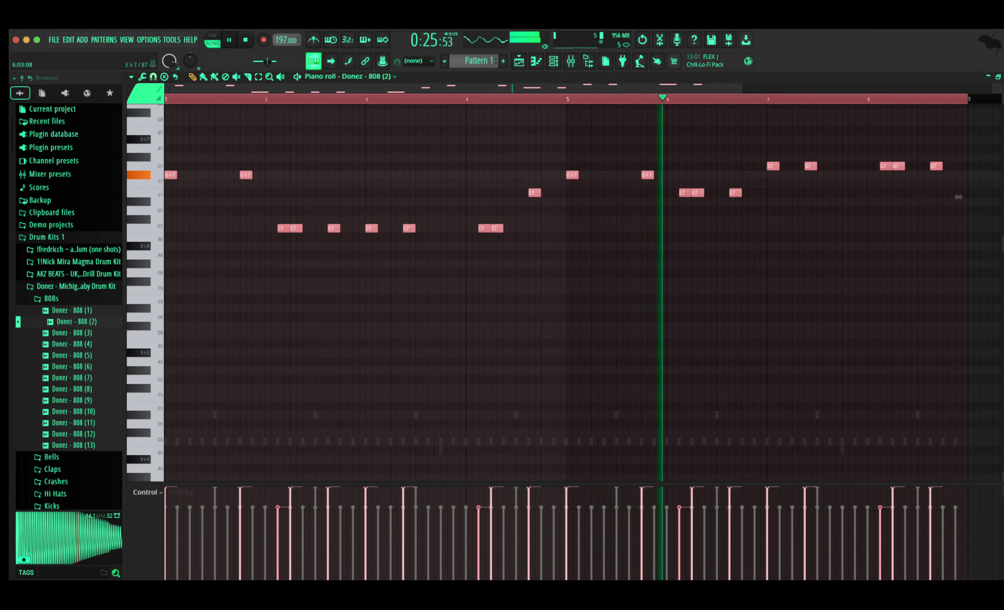
Raise the first 808 note of bar 6 to G♭7 and restart playback
super+click(686, 193)
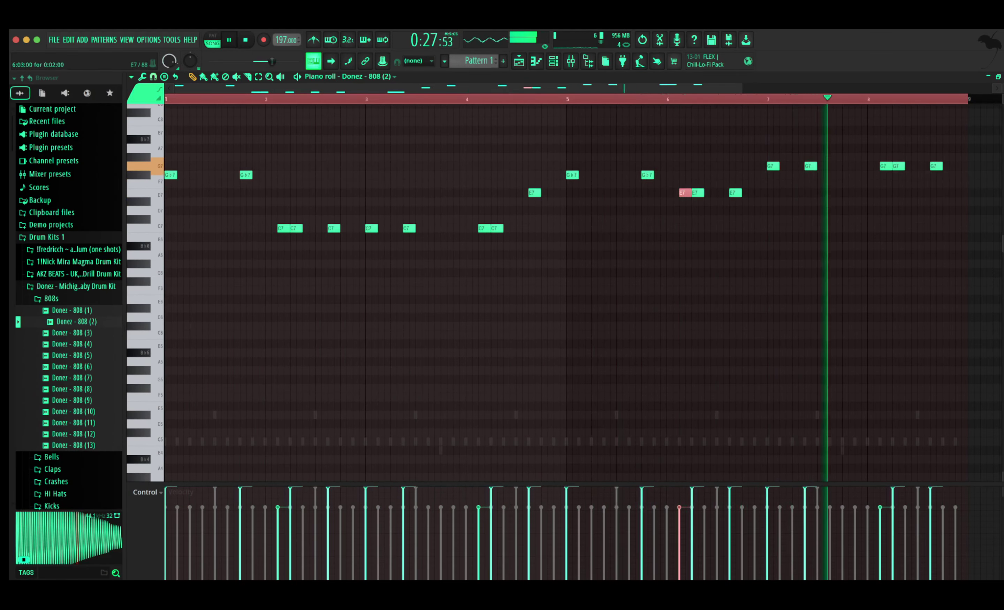
drag(686, 192, 686, 175)
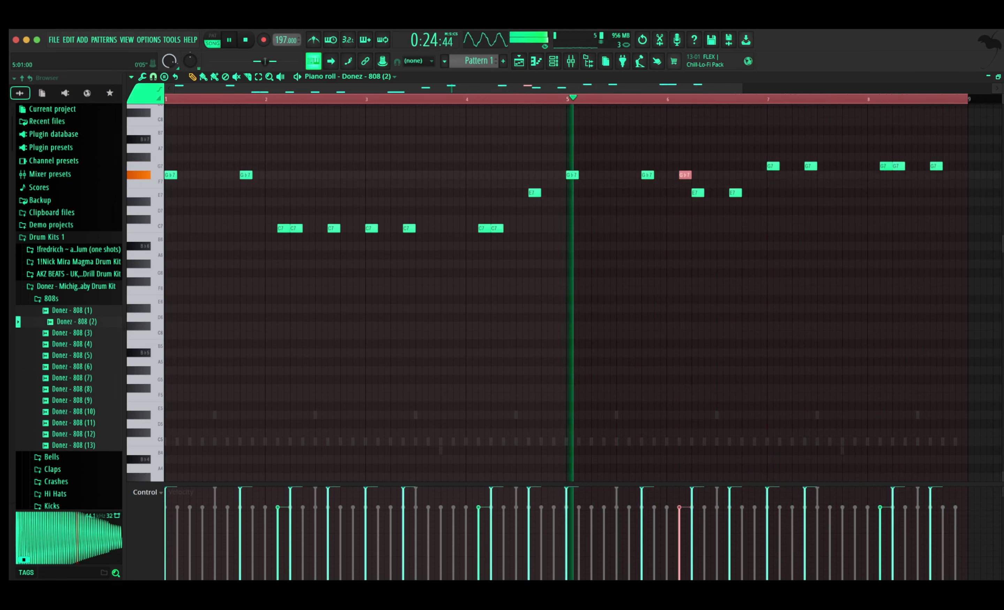
key(space)
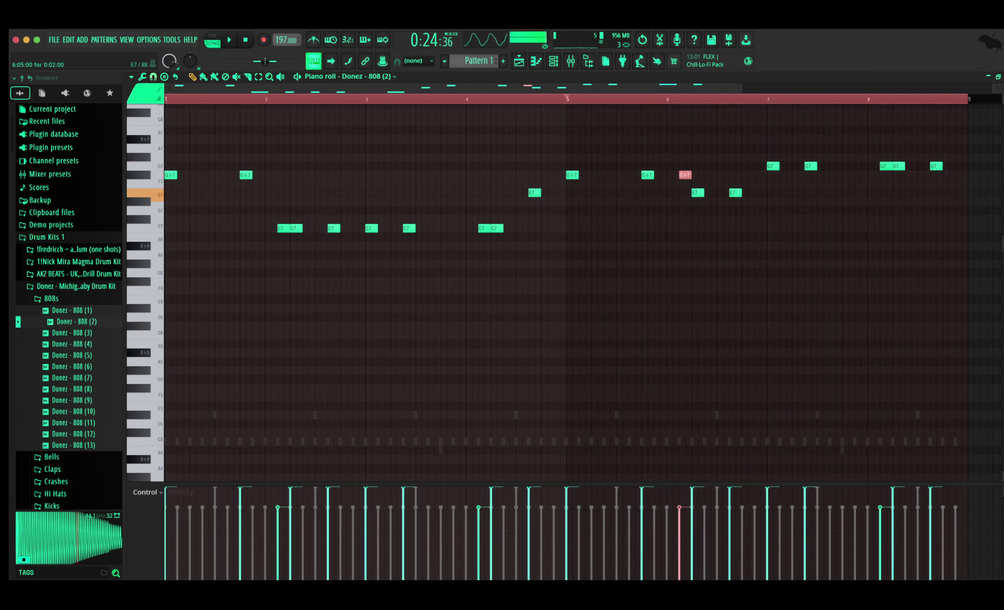
key(space)
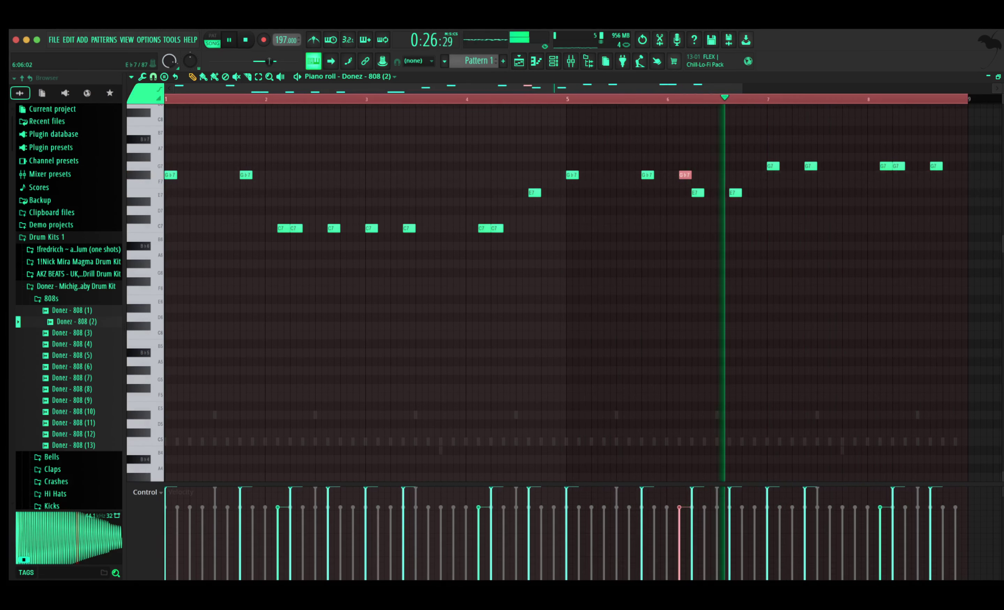
Transpose all 808 notes down two octaves and return to the playlist
key(ctrl+a)
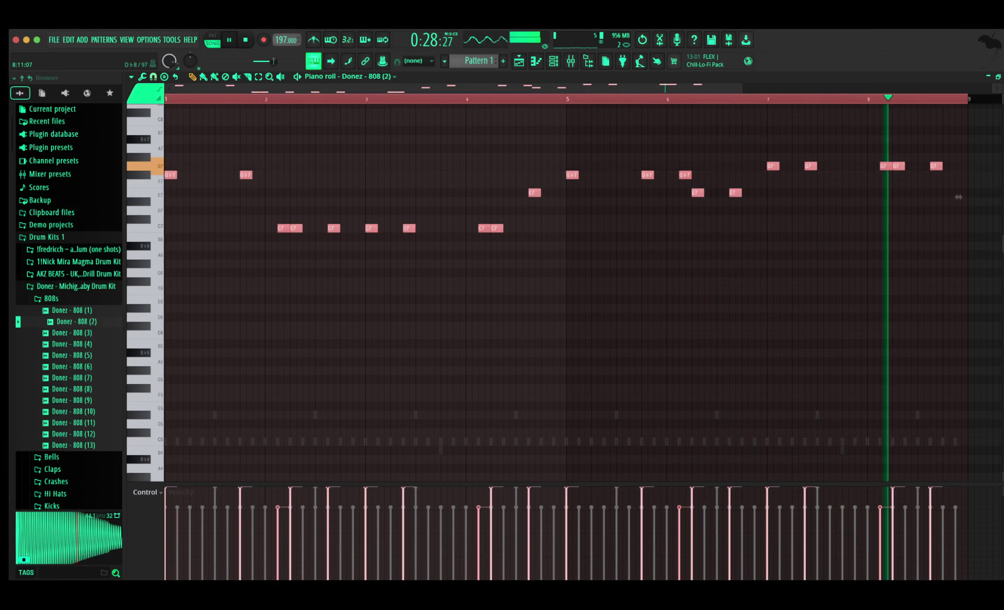
key(ctrl+Down)
key(ctrl+Down)
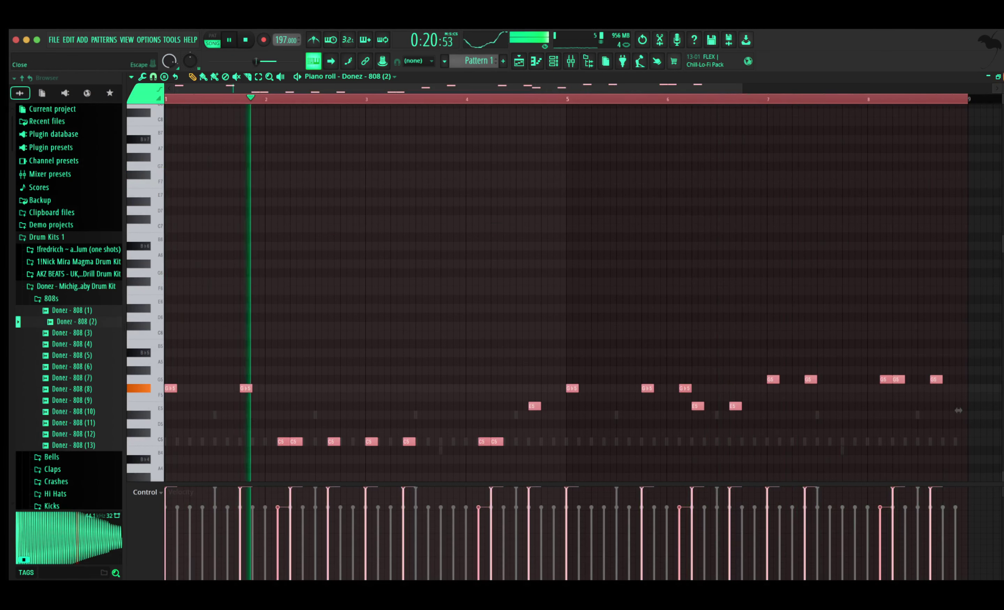
key(F7)
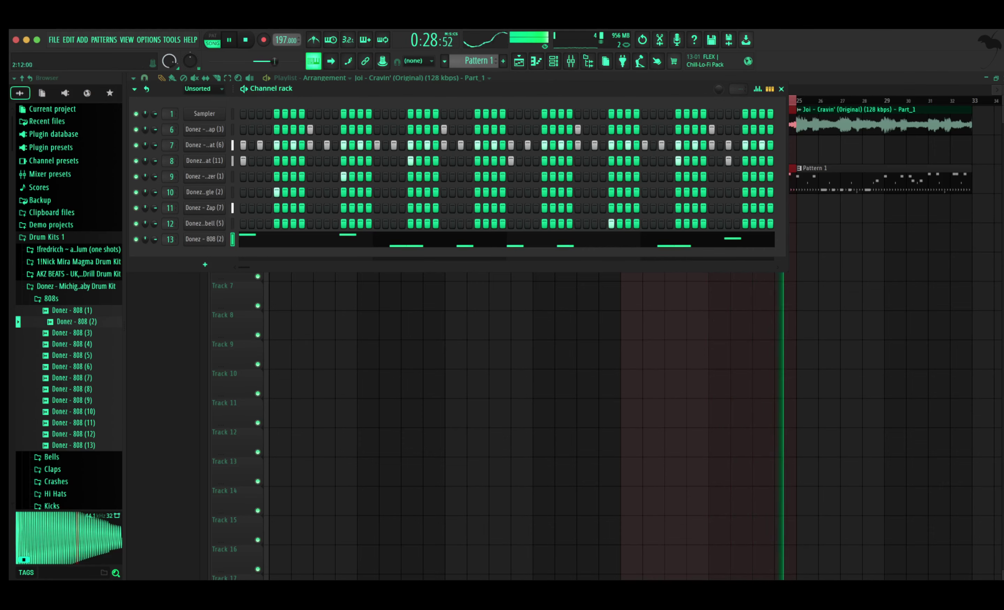
scroll(69, 307, down, 3)
key(F6)
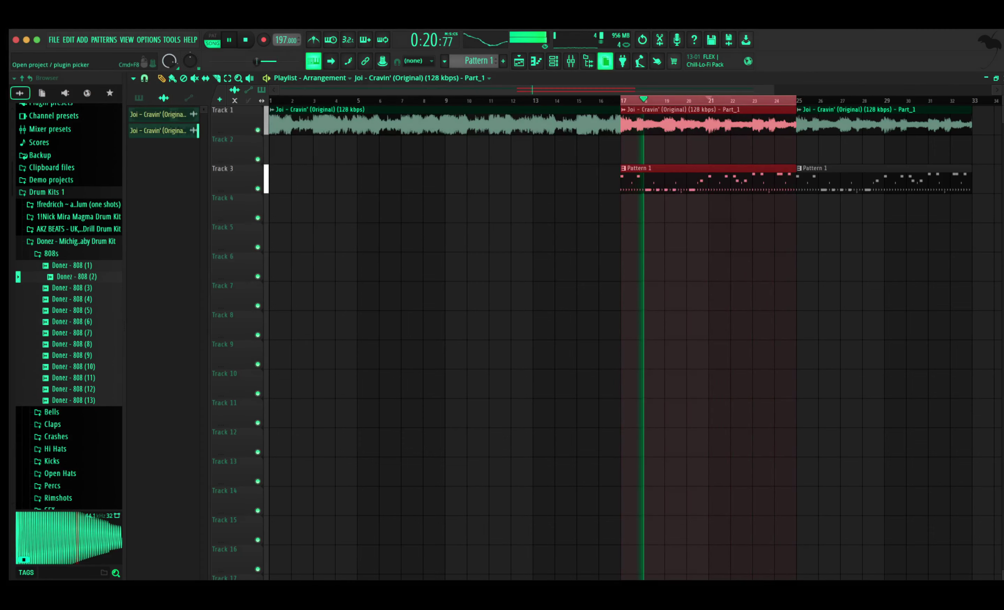
Lower the mixer levels of the clap, hi hat, open hat, triangle, zap and cowbell, and pan the zap slightly off centre
key(F9)
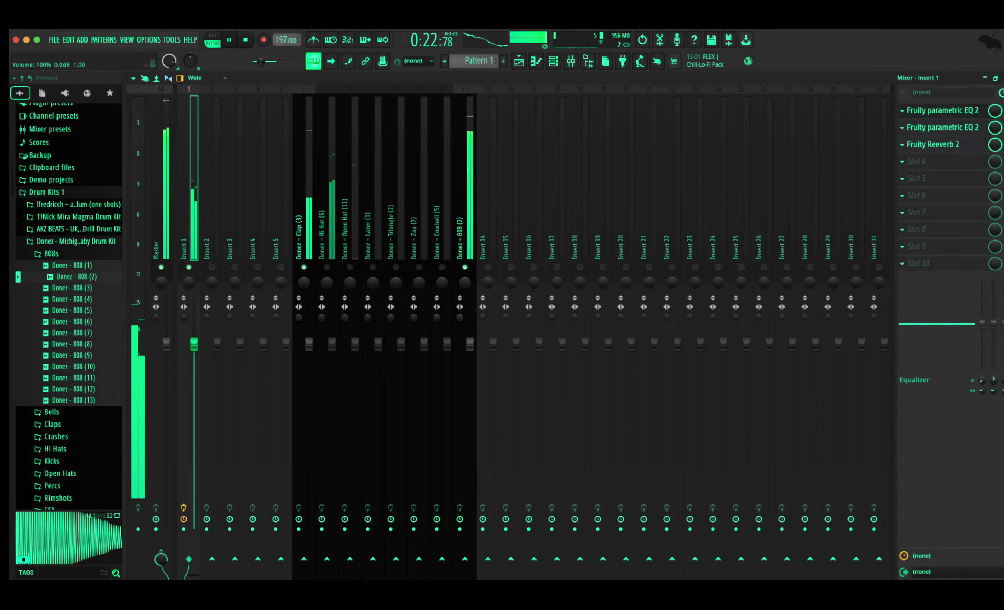
drag(309, 345, 378, 360)
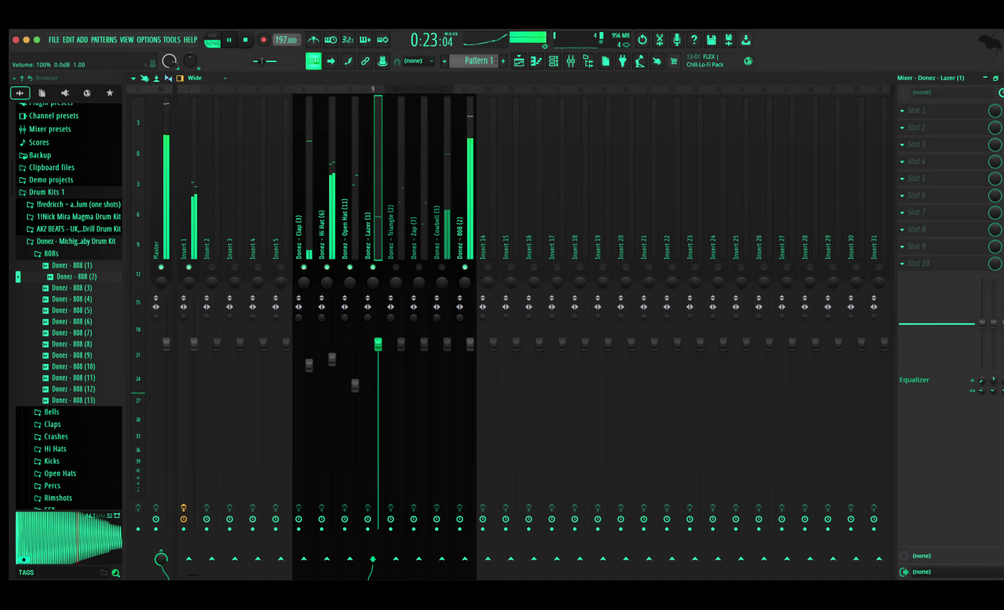
drag(401, 344, 424, 358)
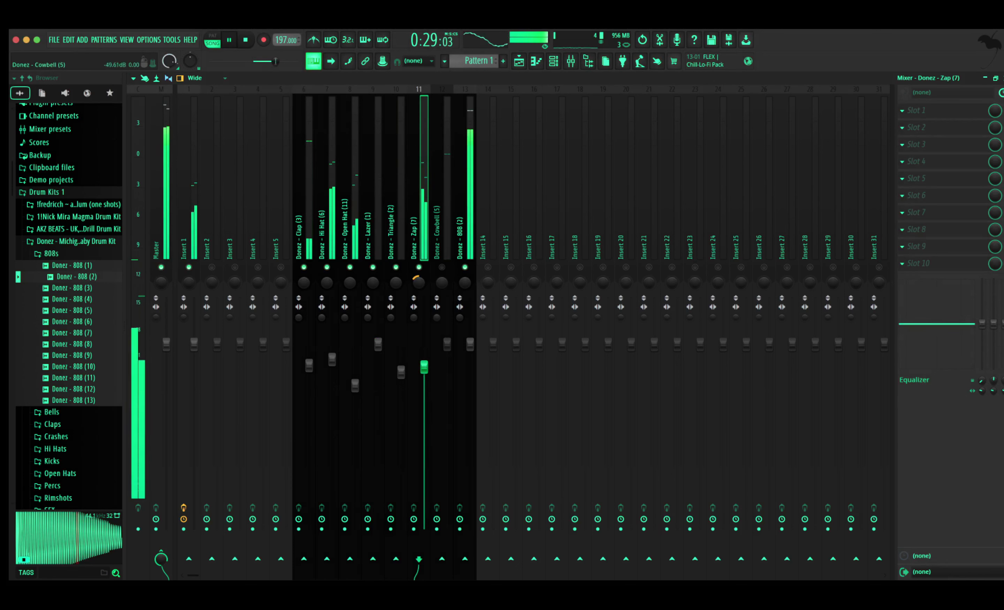
drag(447, 344, 447, 357)
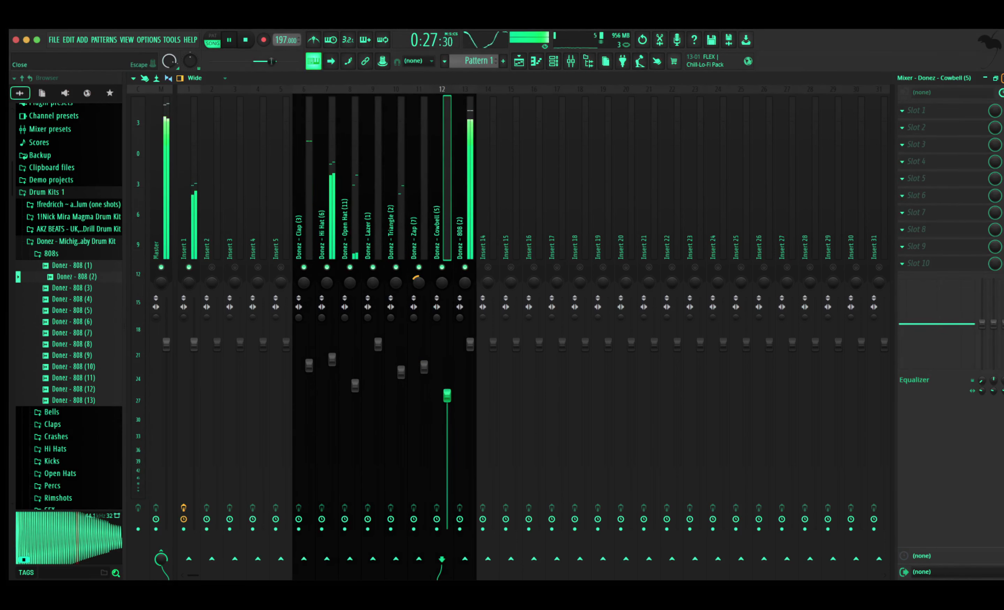
click(1003, 78)
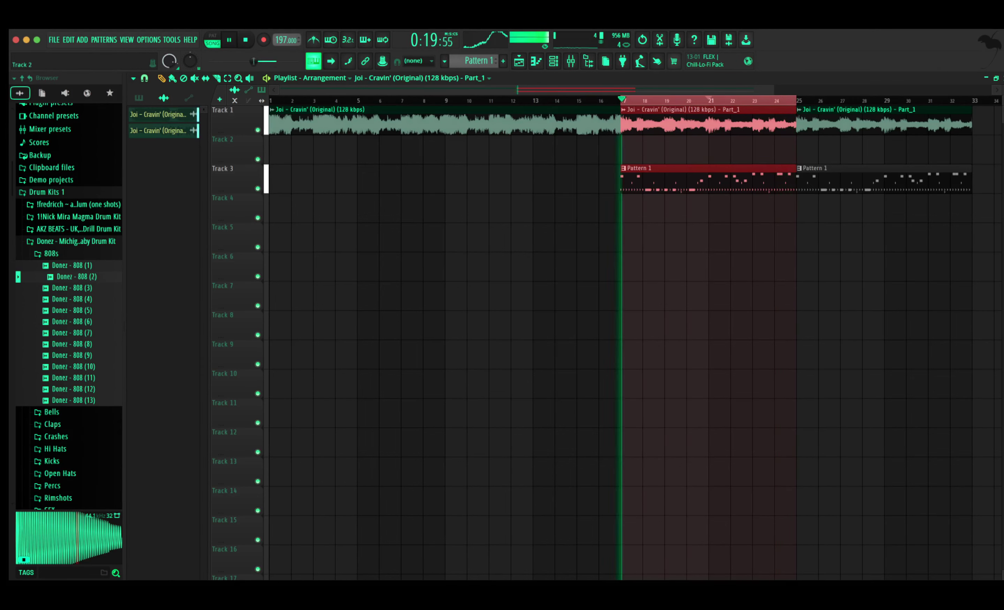
Solo Track 1 with the sample, clear the playlist loop range, and play from bar 1
right_click(258, 130)
click(271, 100)
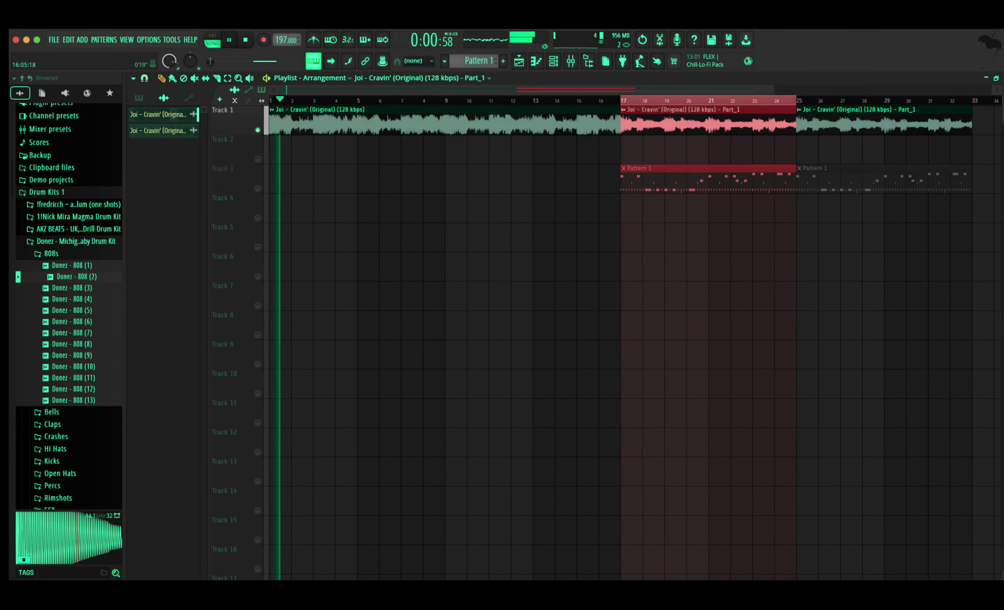
click(623, 100)
click(271, 101)
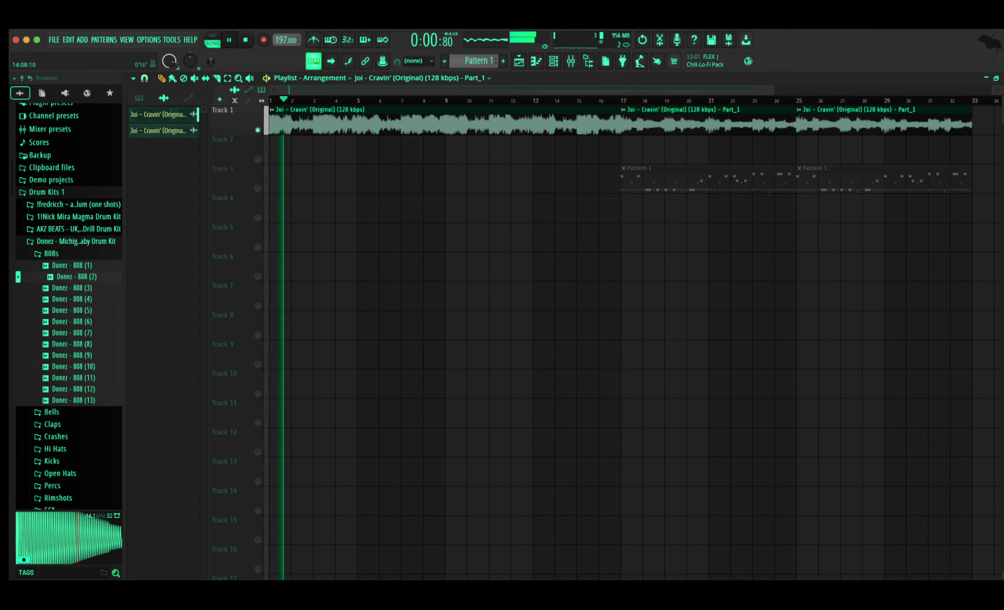
Load Fruity parametric EQ 2 into slot 1 of mixer Insert 2 and close its window
key(F6)
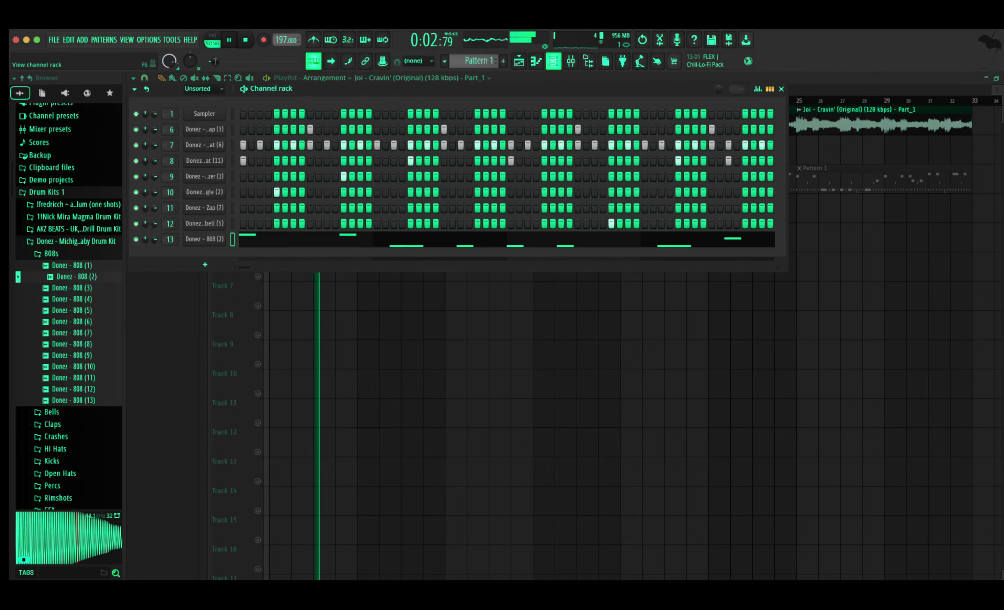
key(F6)
key(F9)
click(212, 206)
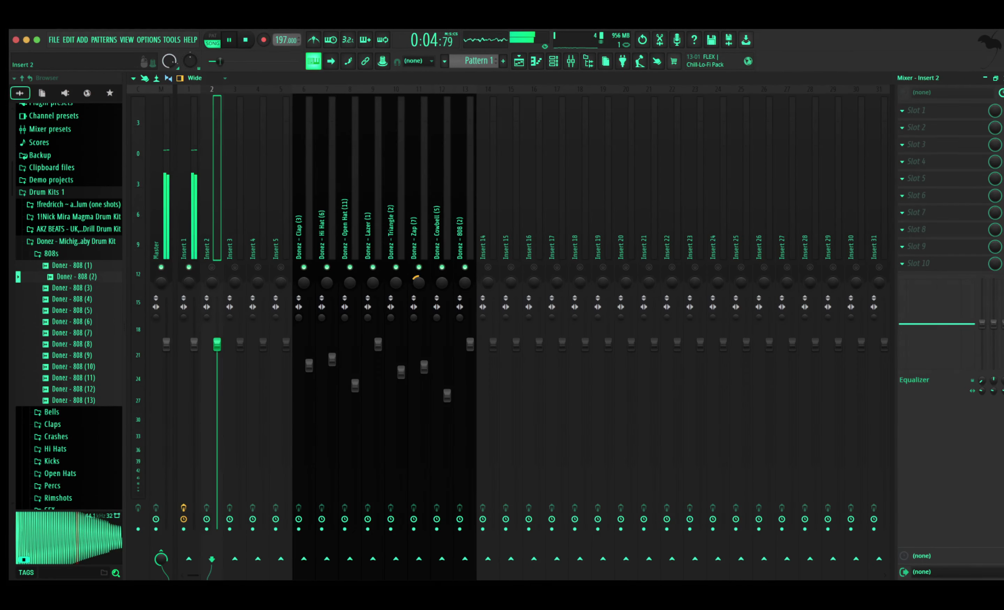
click(187, 206)
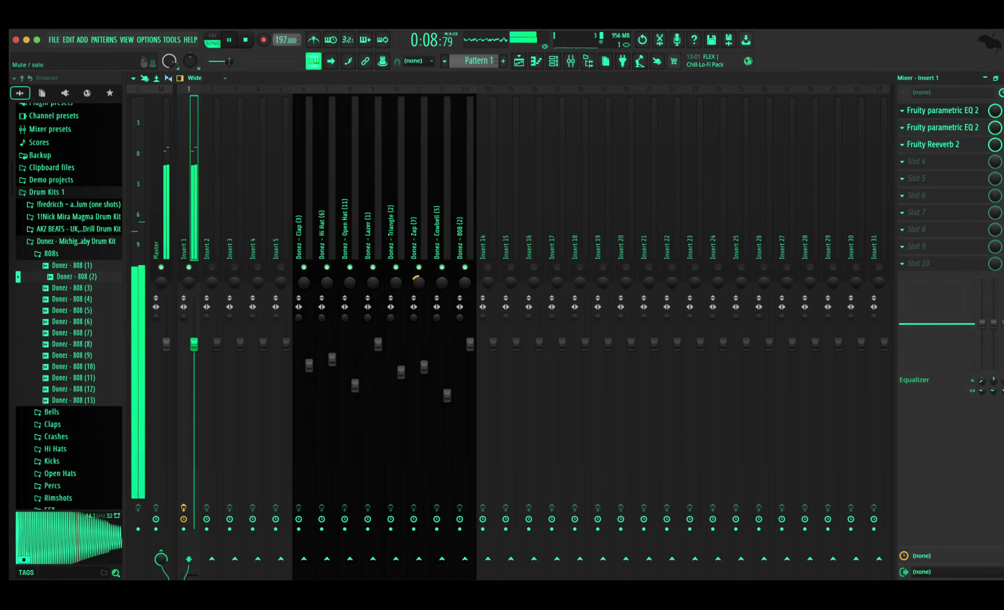
click(211, 247)
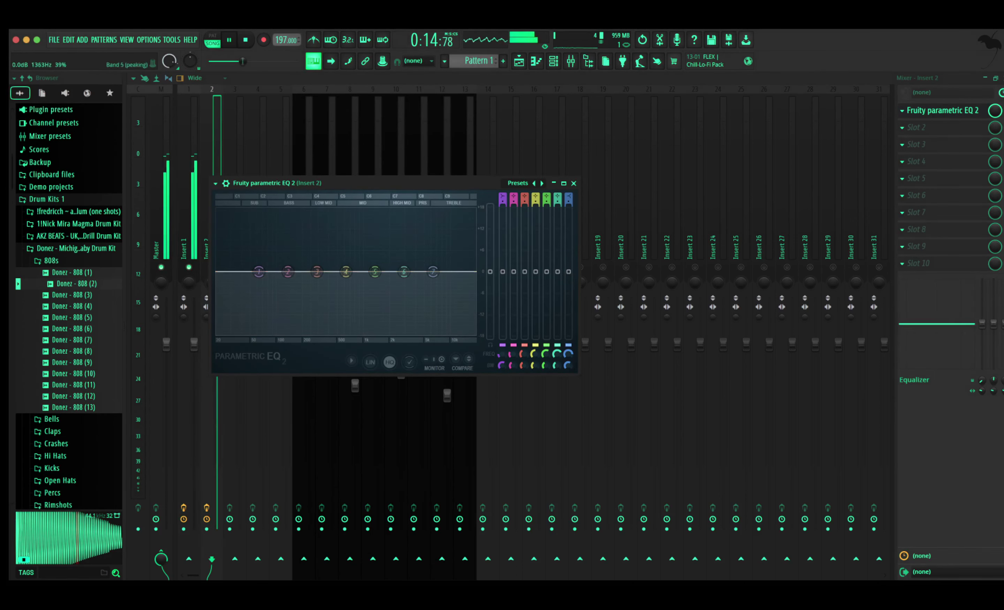
click(574, 183)
Add Fruity parametric EQ 2 in slot 4 of Insert 1 and cut band 4 to thin the sample's midrange
click(188, 198)
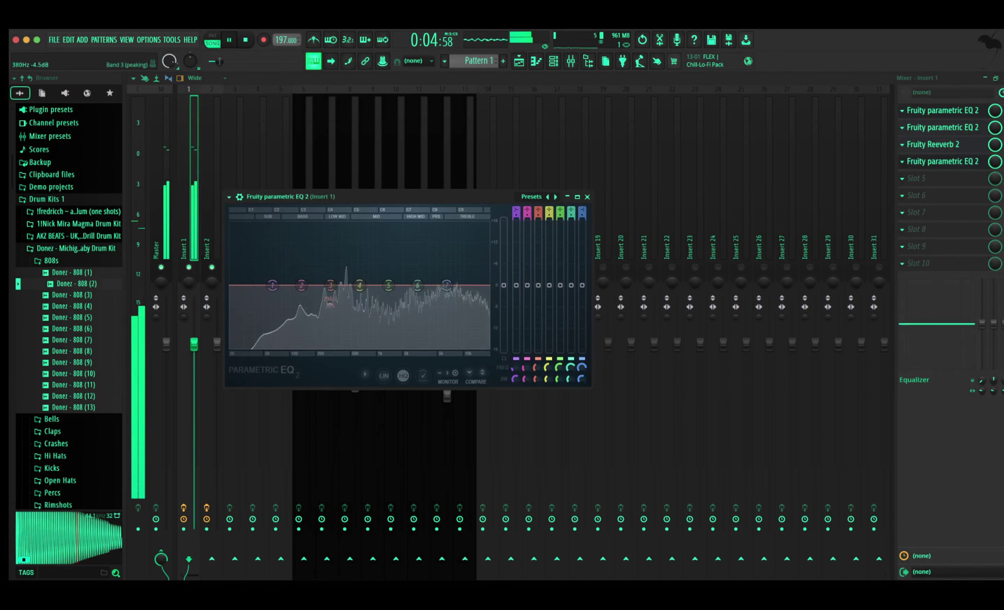
drag(359, 285, 355, 319)
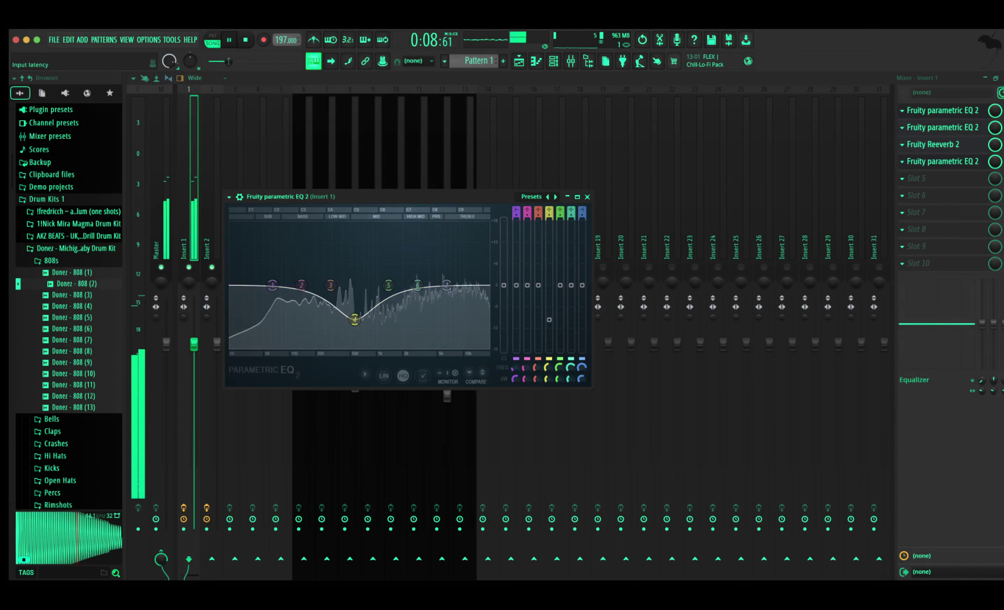
click(1003, 78)
click(587, 197)
Move the Pattern 1 clip from bar 17 to bar 1, unmute Track 3, and check the levels while it plays with the sample
key(space)
drag(642, 182, 291, 182)
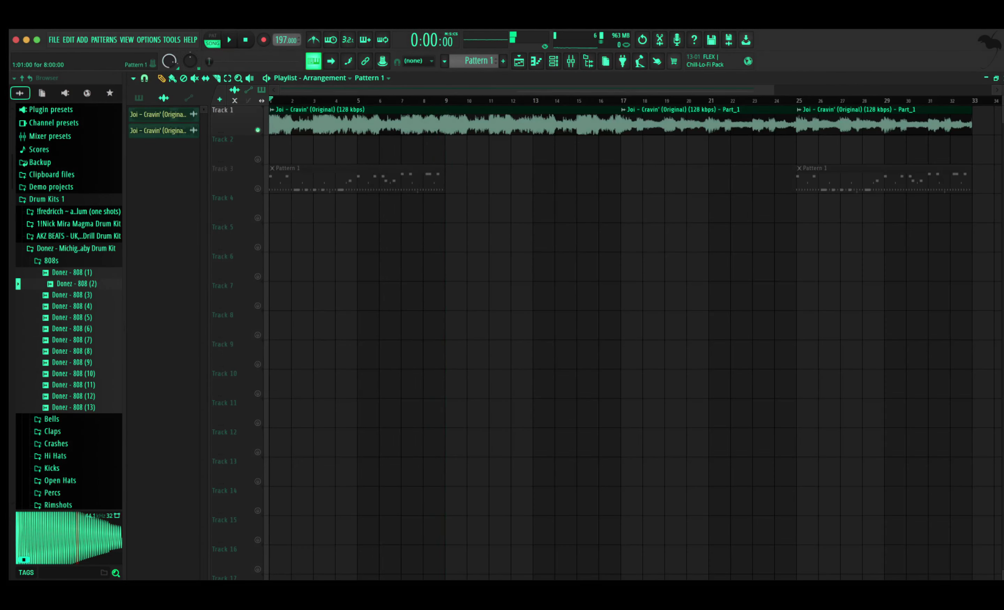
click(257, 188)
key(space)
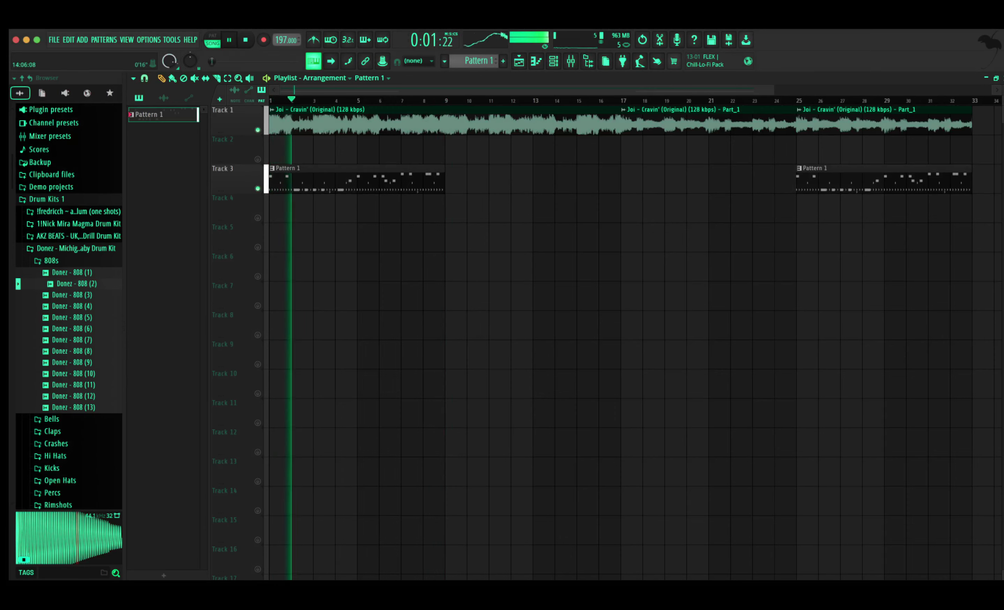
key(F9)
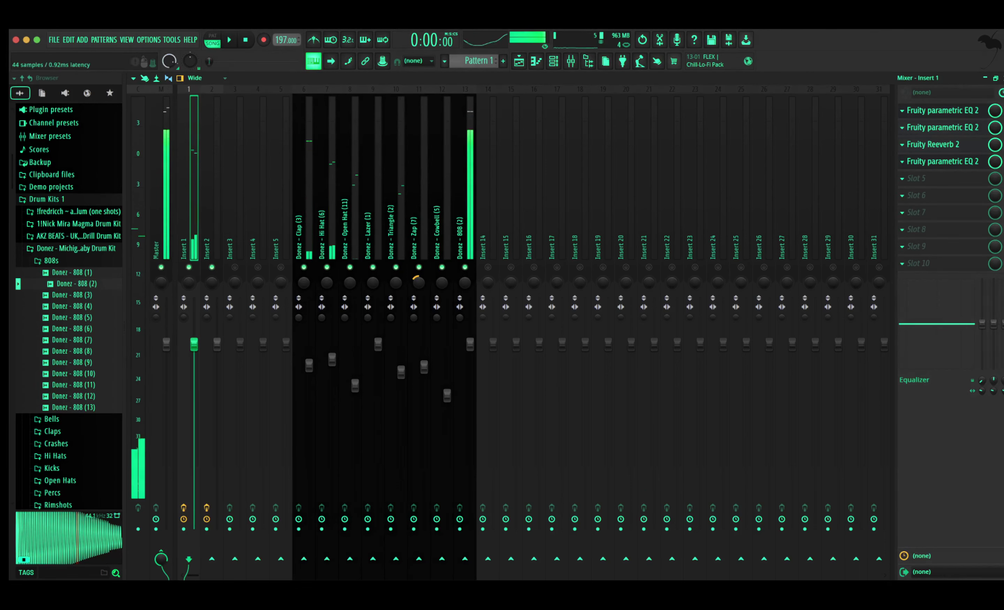
Move the Pattern 1 clip on Track 3 from bar 1 back to bar 17, directly before the clip at bar 25
click(1003, 78)
drag(357, 180, 664, 180)
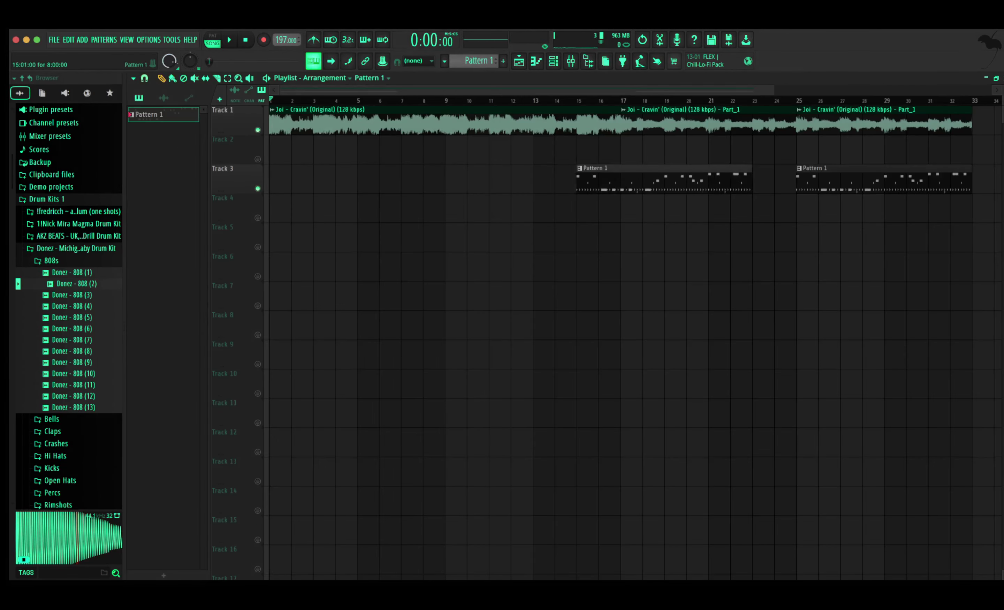
In the slot 4 EQ of mixer Insert 1, deepen the band 4 cut and pull bands 1 and 7 down
click(570, 61)
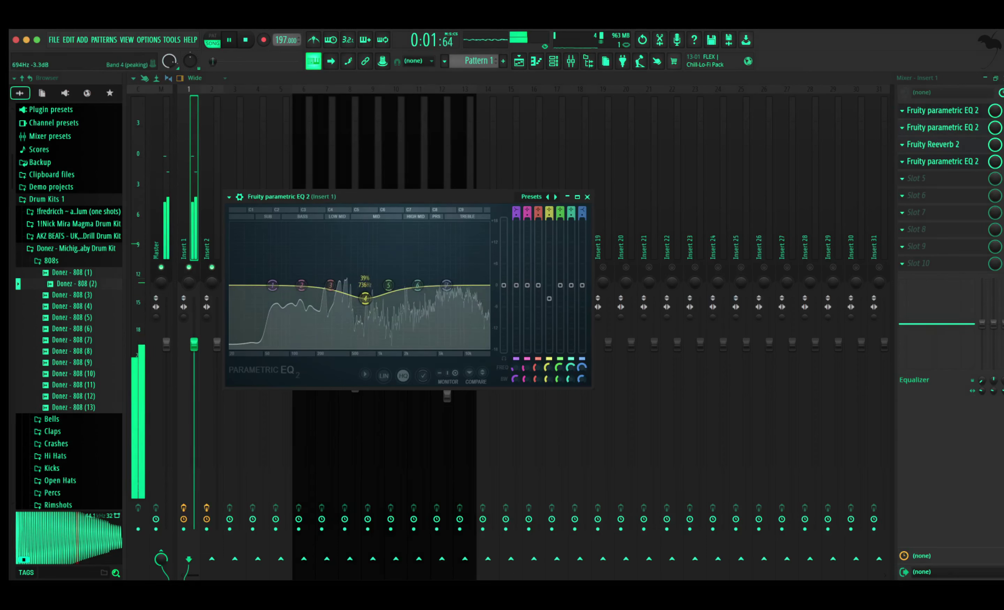
key(super+z)
click(943, 162)
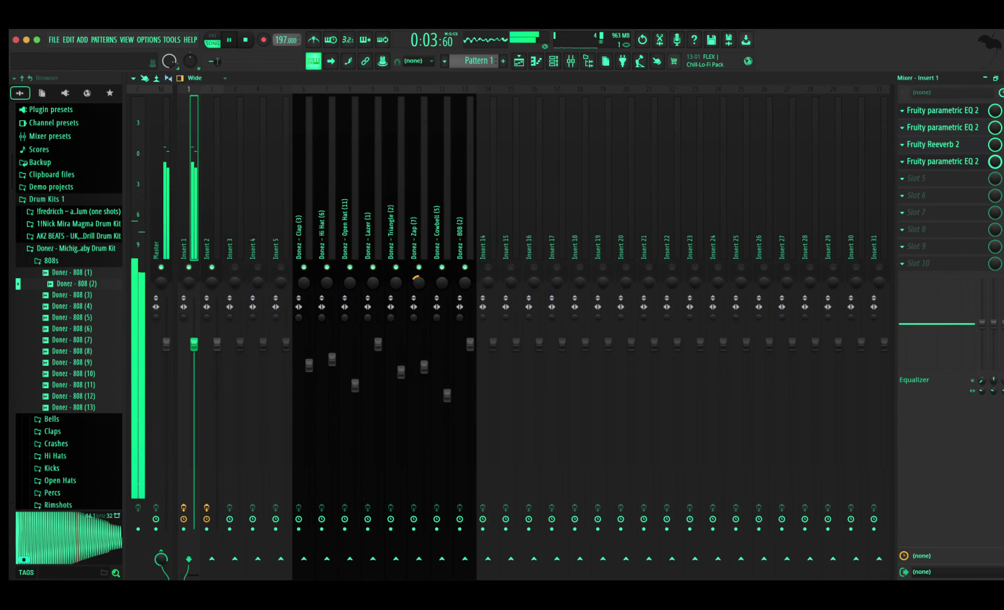
click(942, 161)
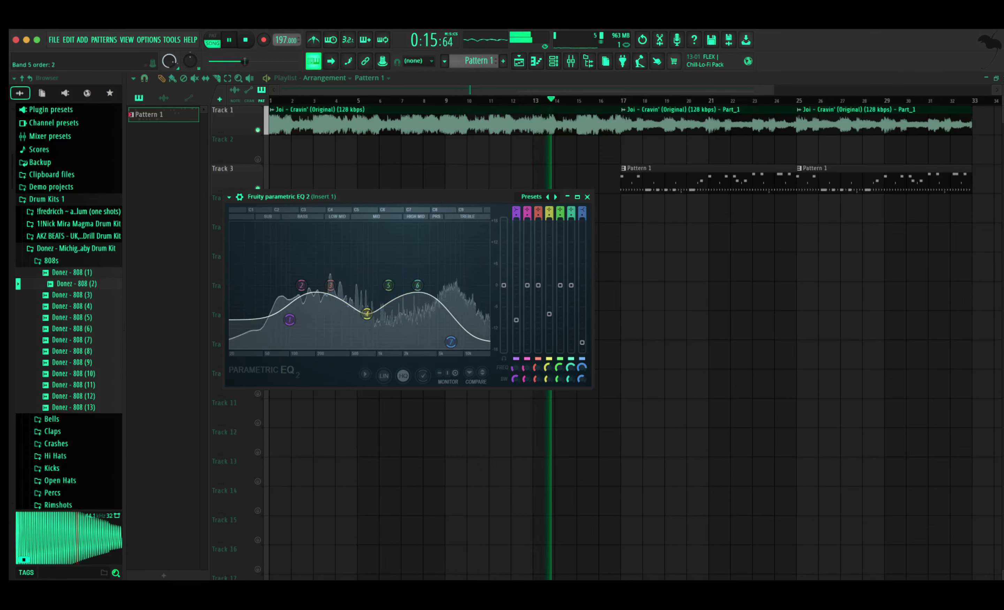
Turn the mix level of Insert 1's slot 4 EQ all the way down and close the EQ window
click(570, 61)
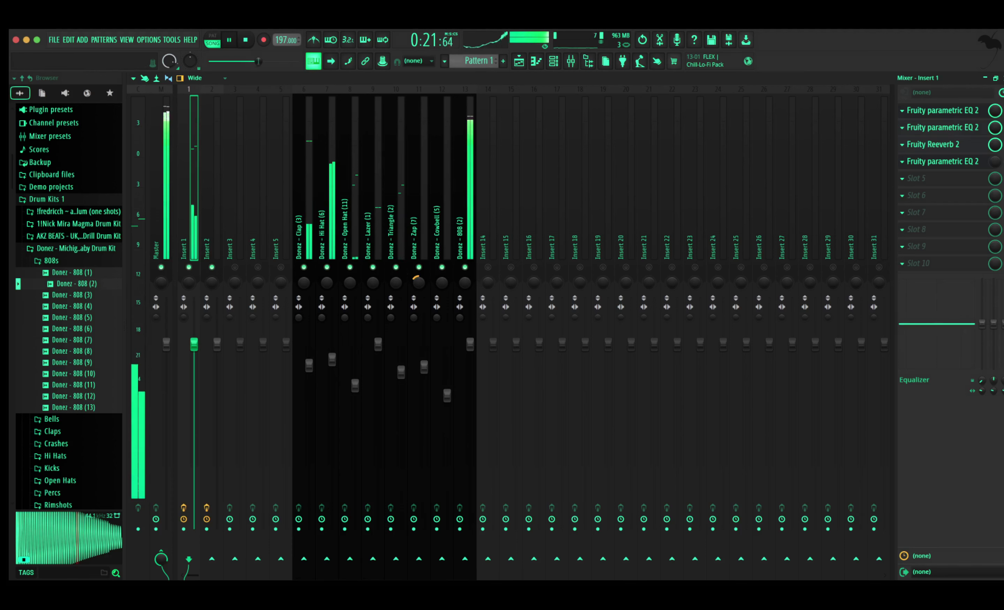
click(1002, 78)
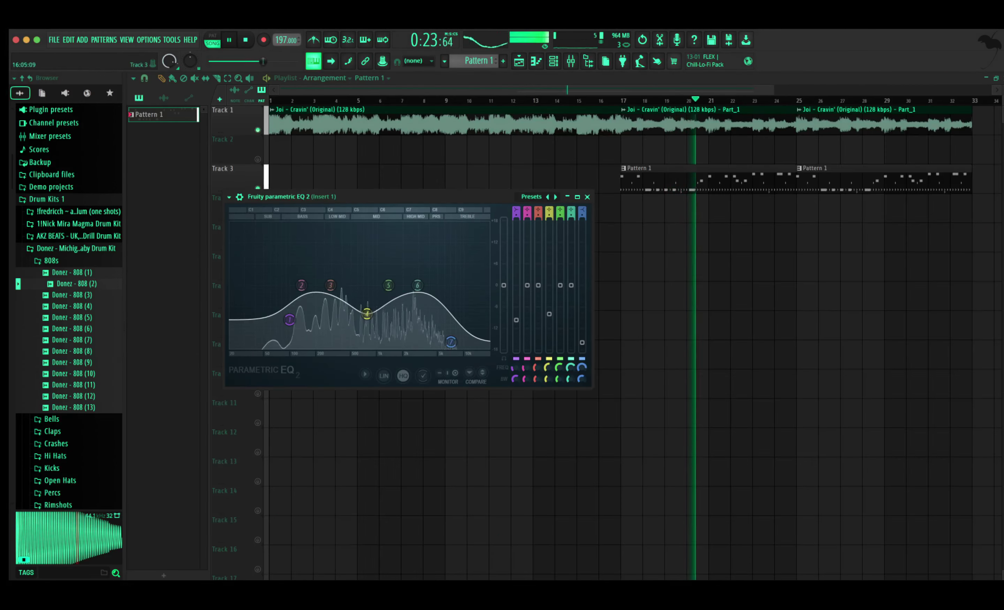
key(Escape)
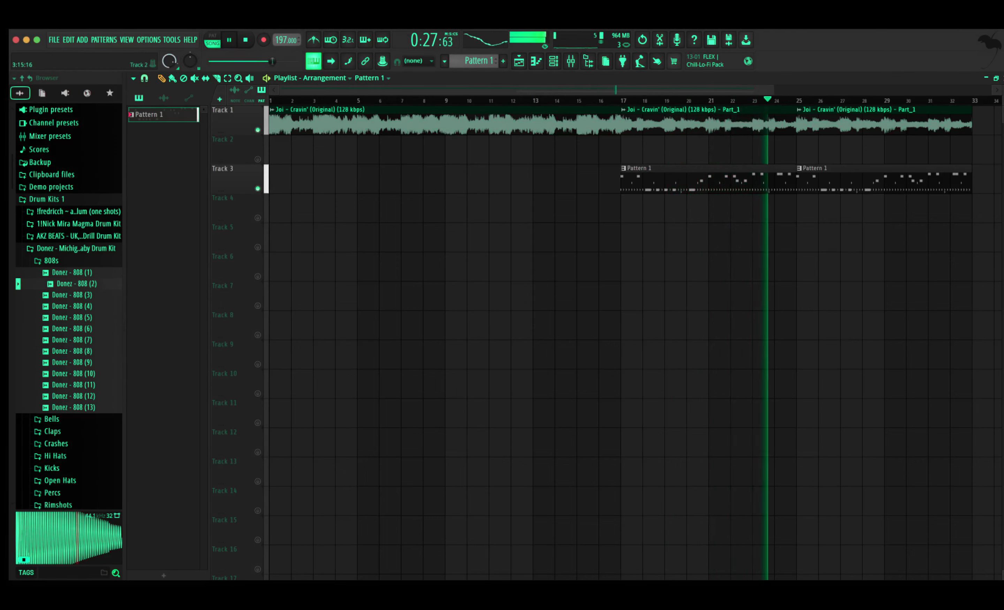
Show the audio channels in the channel rack, route the Joi - Cravin' Part_1 clip to mixer Insert 2, and restart playback
key(F9)
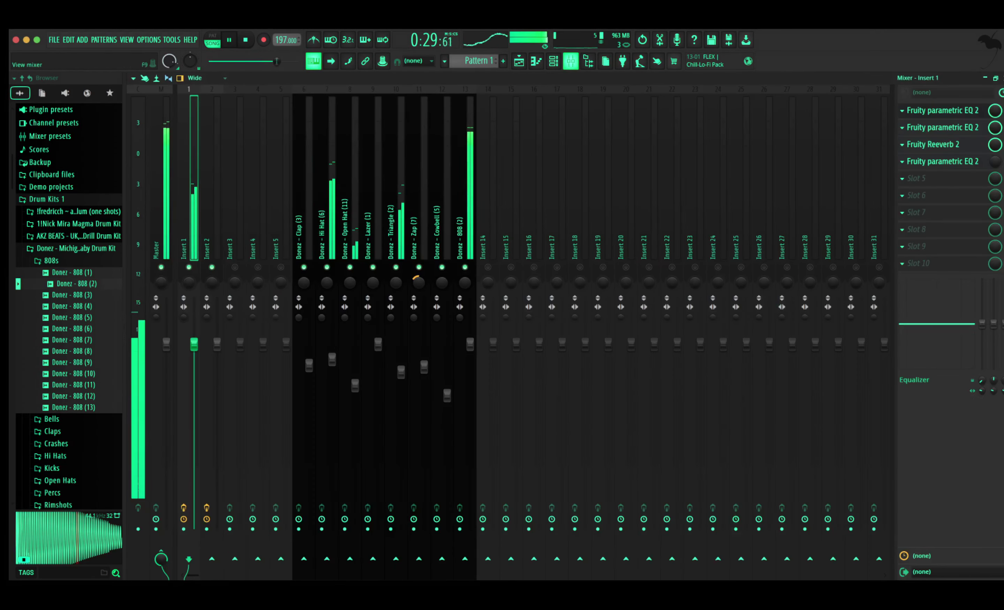
key(F6)
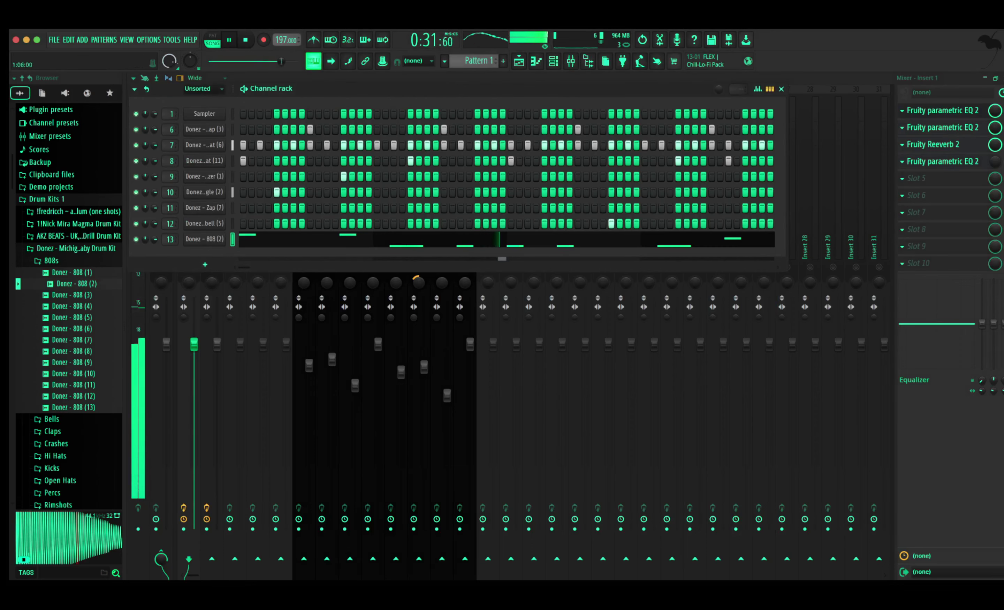
key(Page_Up)
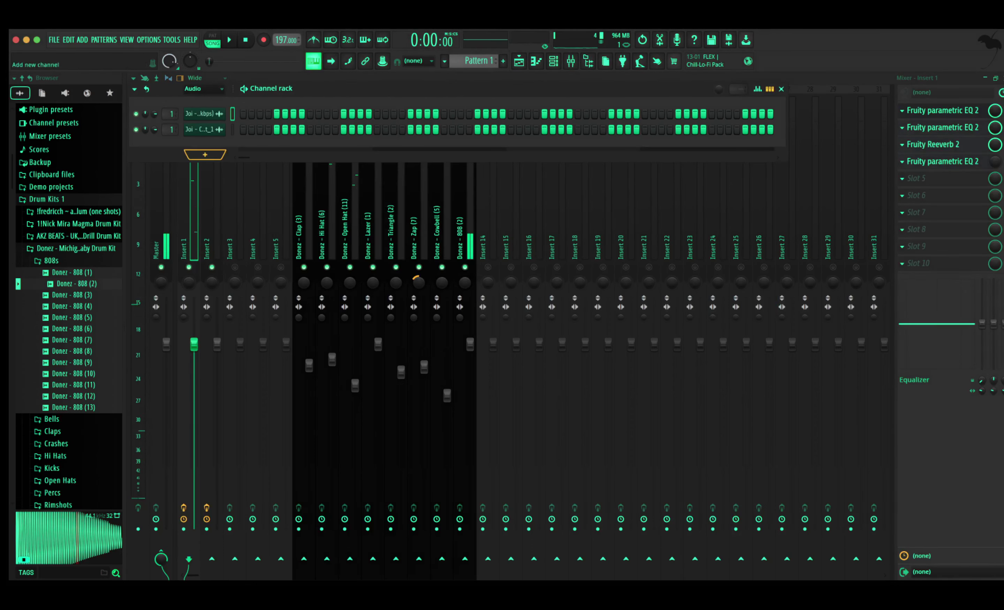
click(209, 205)
key(space)
key(F6)
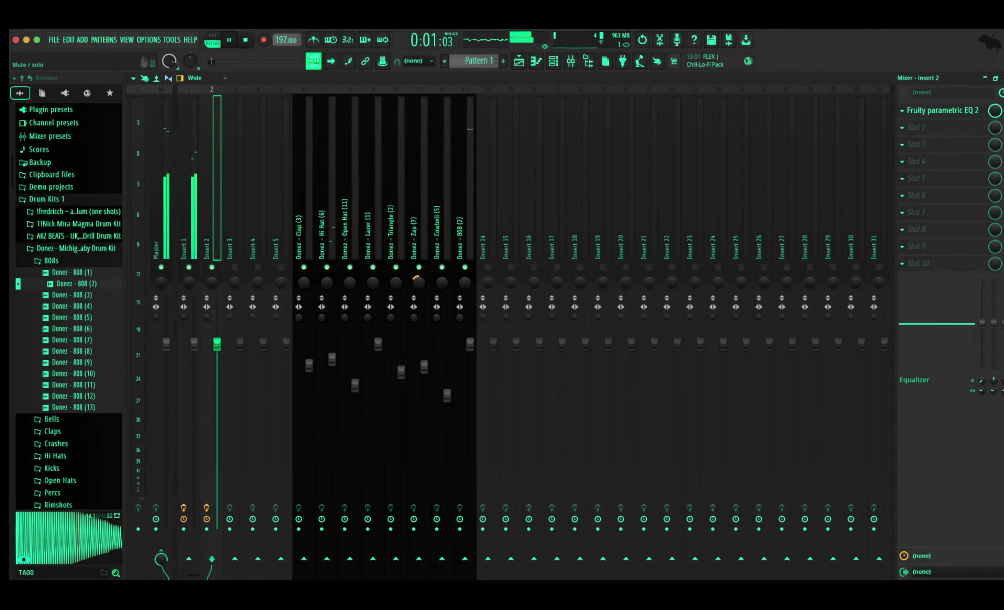
In Insert 2's slot 1 EQ, pull band 1 fully down to cut the low end of the sample part
click(942, 111)
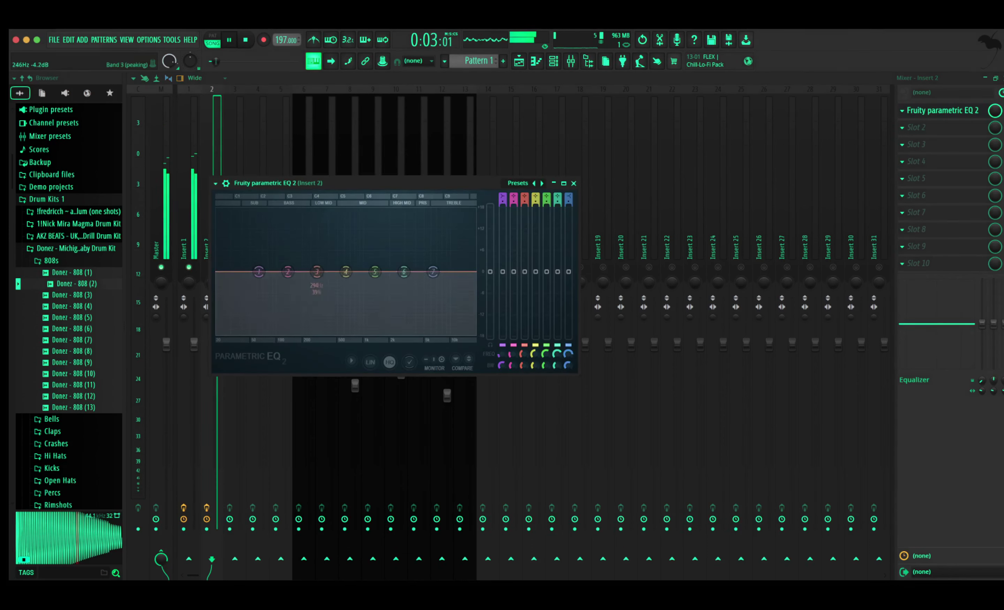
drag(259, 271, 276, 333)
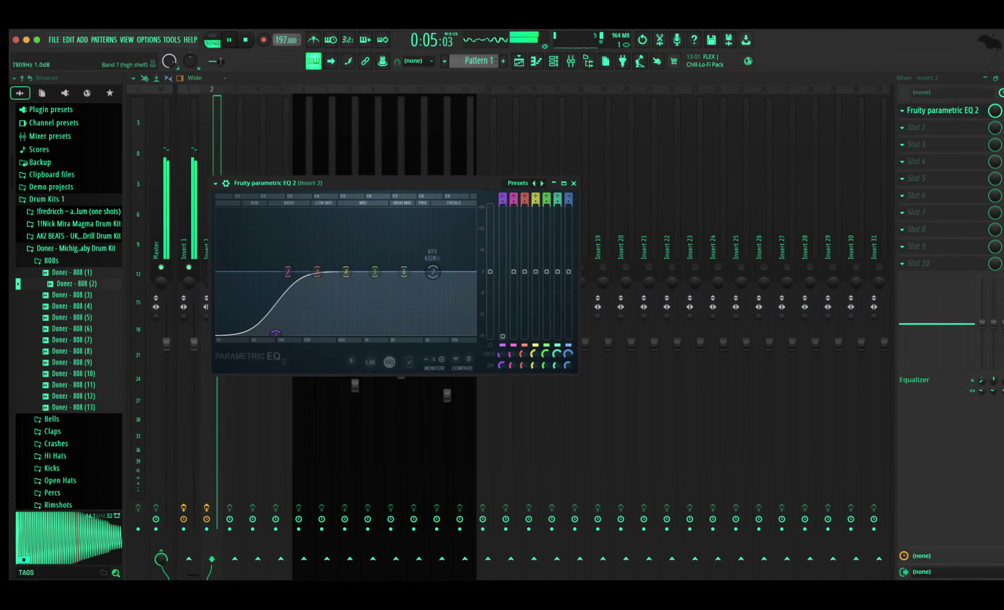
drag(443, 314, 443, 309)
Check Insert 1's slot 1 EQ as a reference and lower band 7 of Insert 2's EQ to -18 dB at 12500 Hz
click(188, 230)
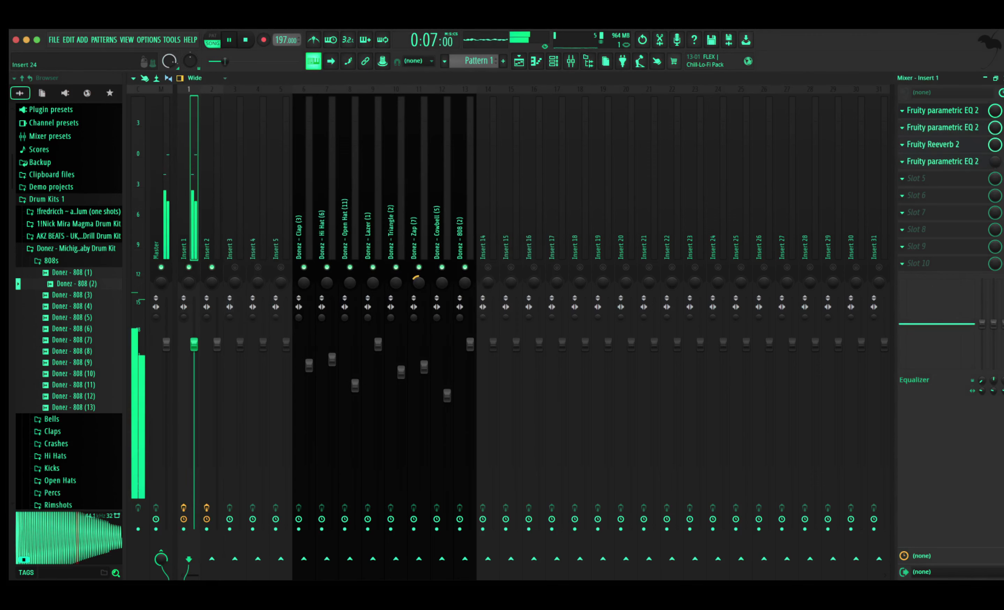
click(942, 110)
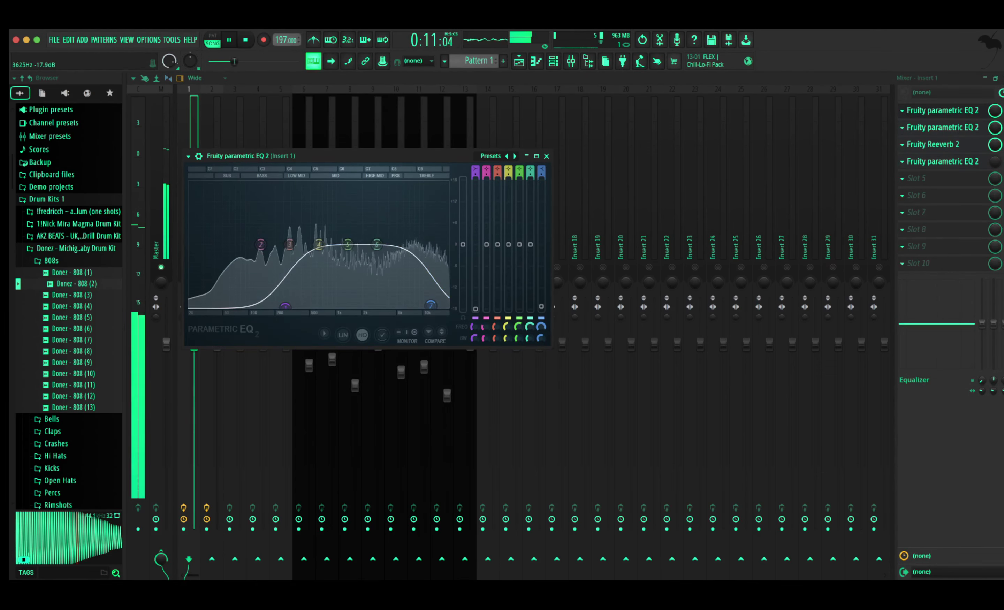
key(Escape)
key(Right)
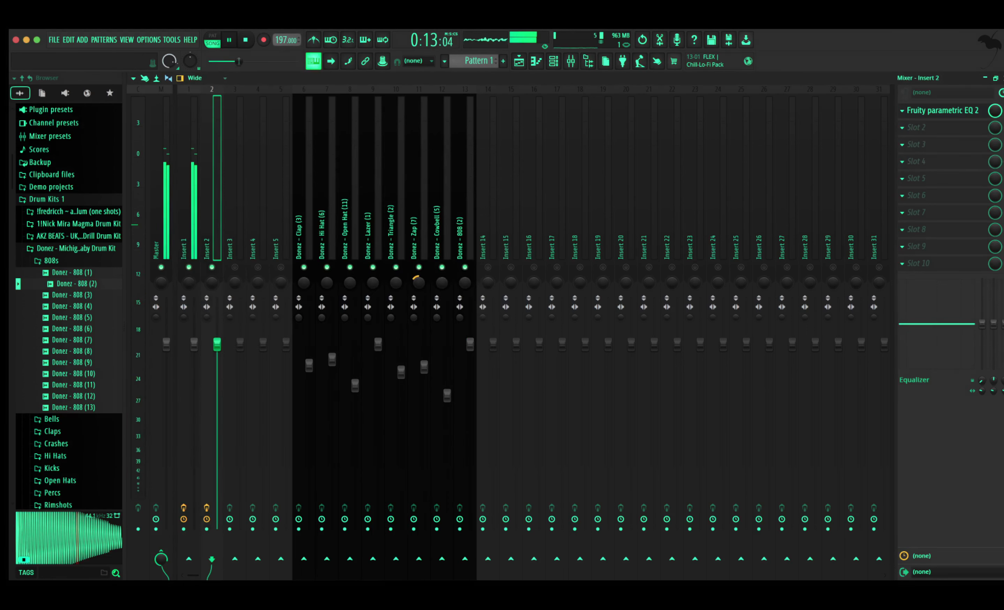
click(942, 111)
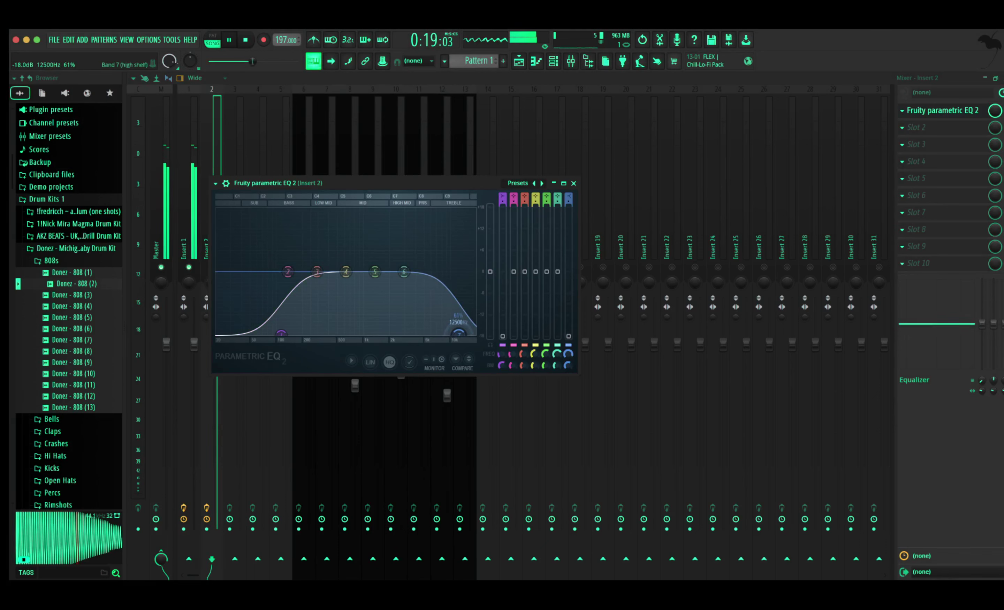
key(space)
key(Escape)
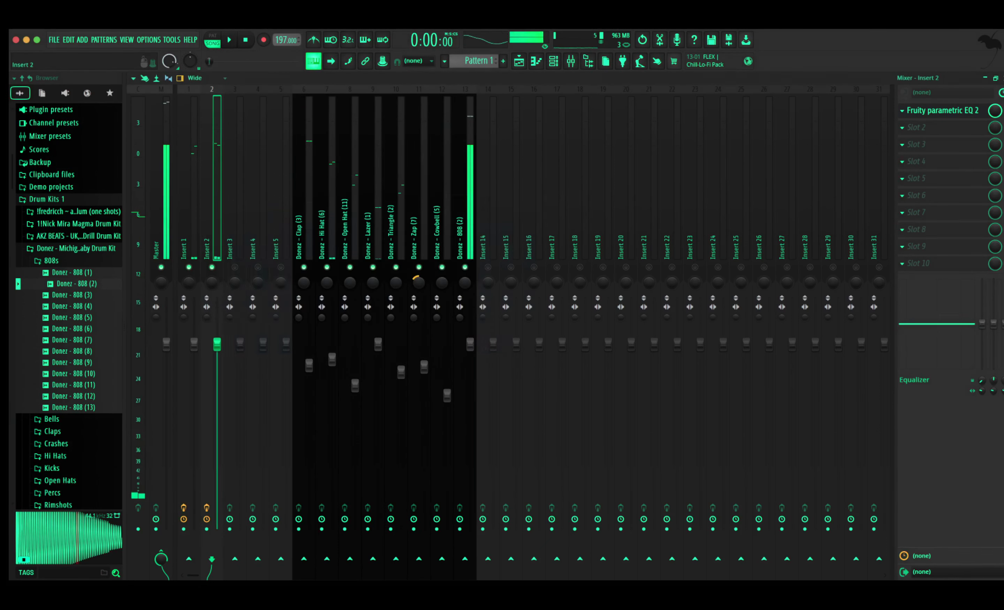
Add a second Fruity parametric EQ 2 in slot 2 of Insert 2 and pull band 5 down for a midrange cut
key(space)
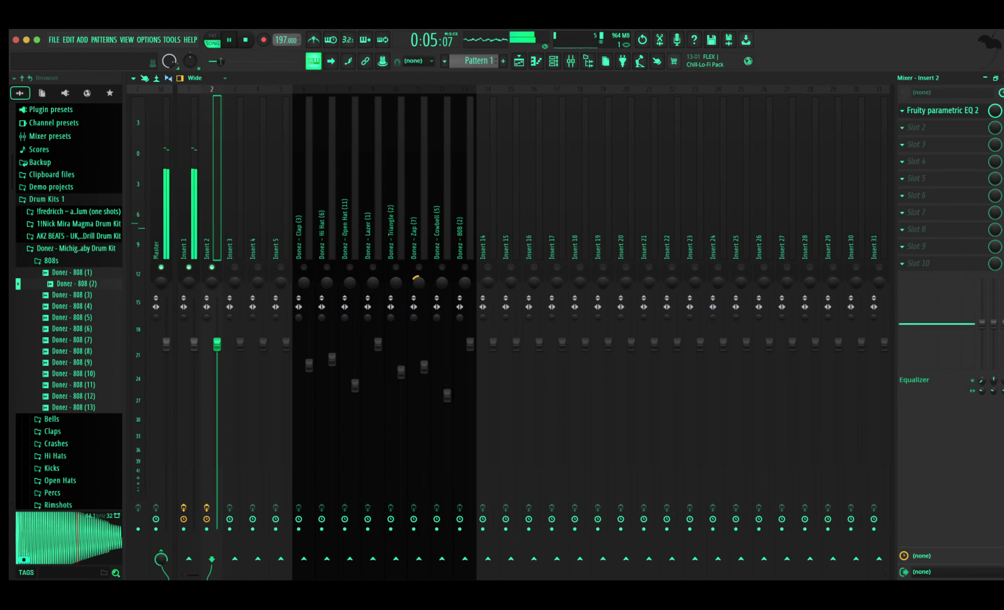
click(399, 295)
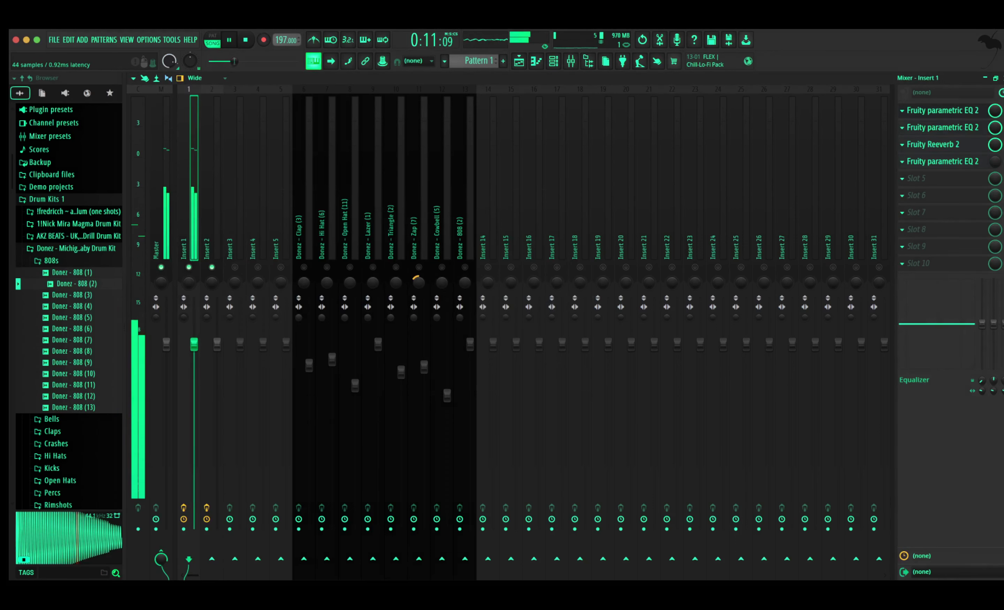
click(942, 111)
click(212, 131)
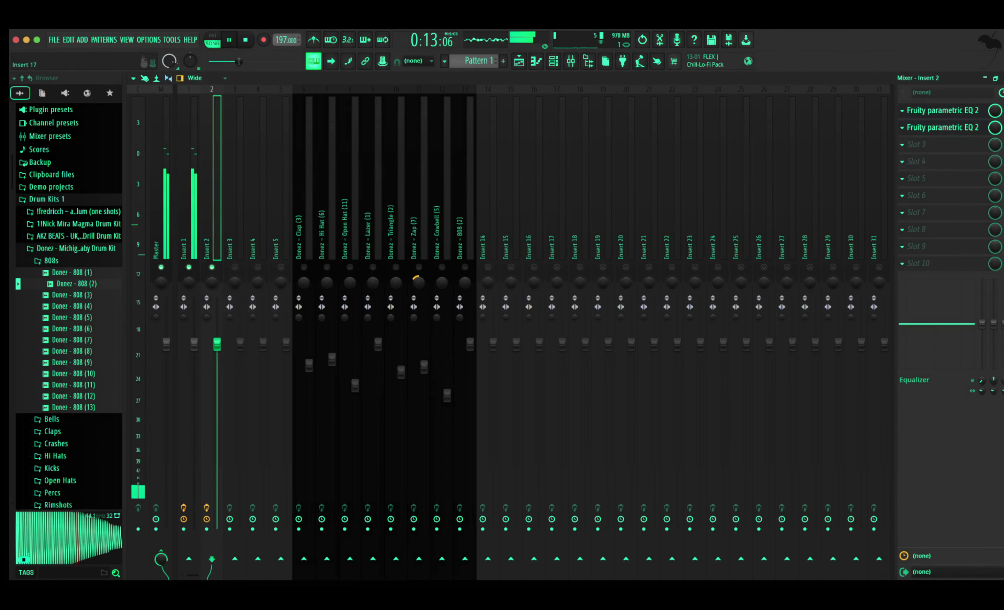
click(942, 111)
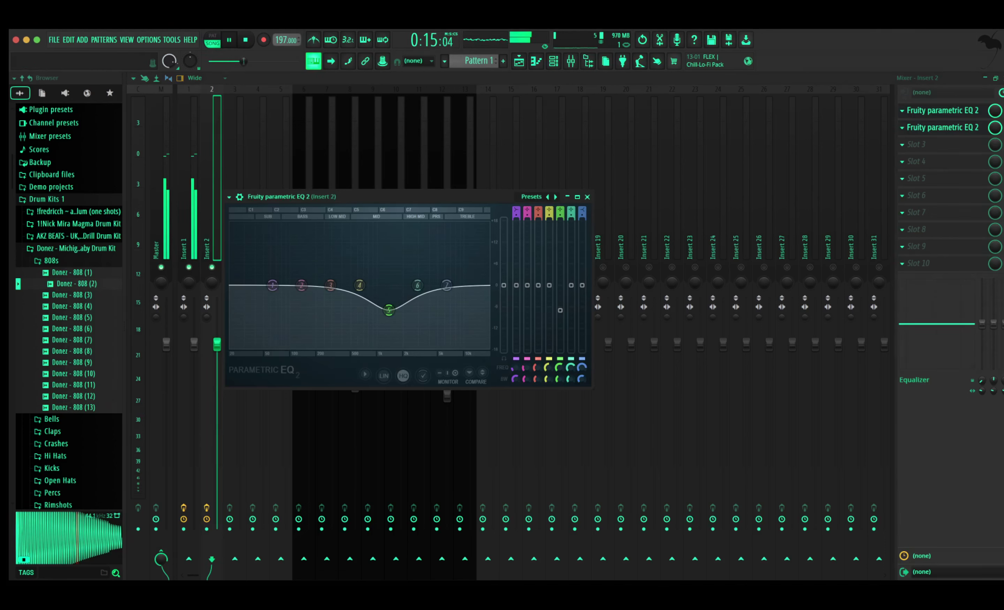
key(Escape)
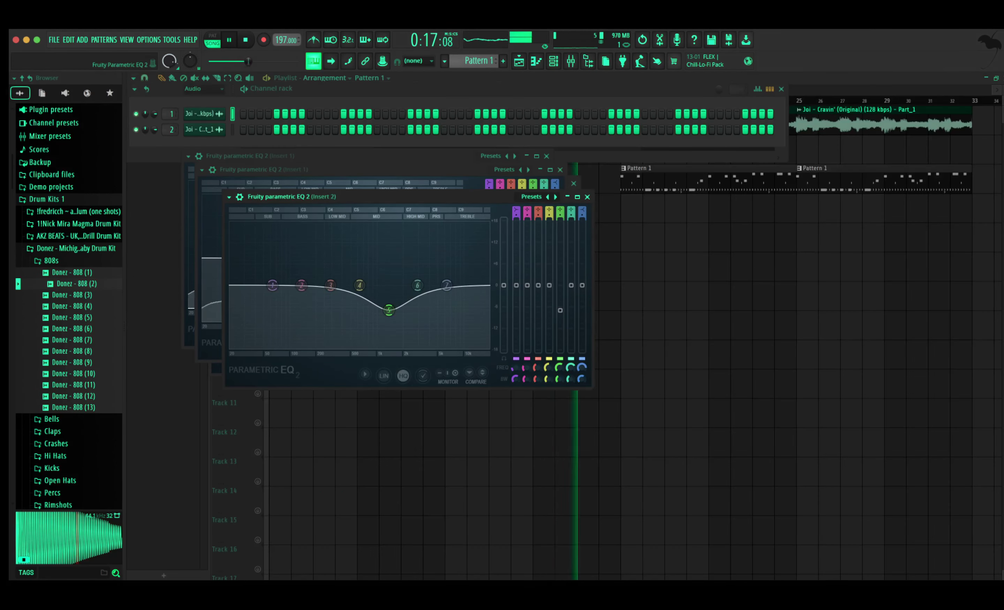
Place the Insert 1 and Insert 2 EQs side by side, match Insert 2's band 5 dip to Insert 1's, and close the plugin windows
drag(288, 196, 568, 164)
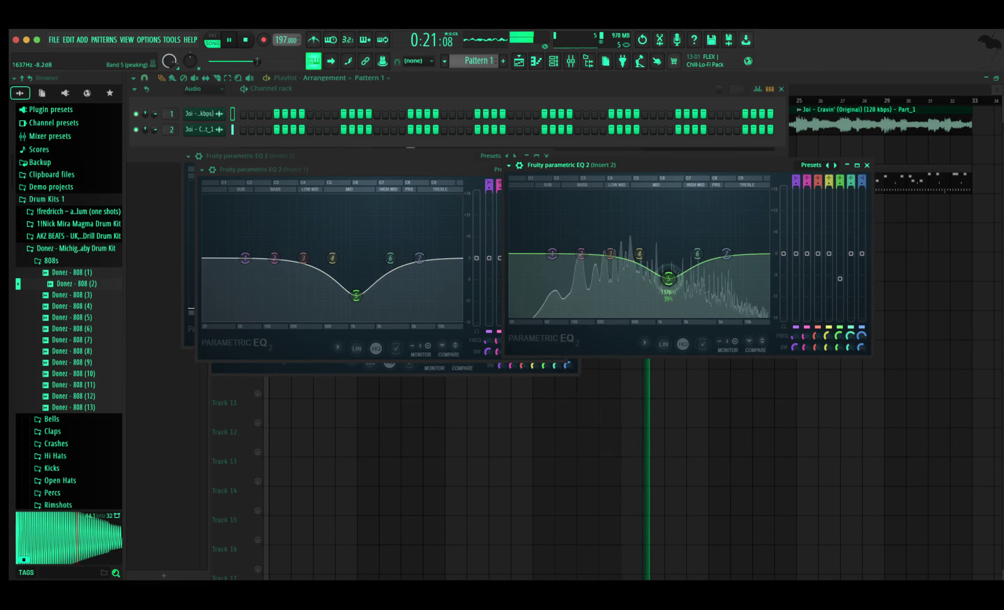
click(356, 295)
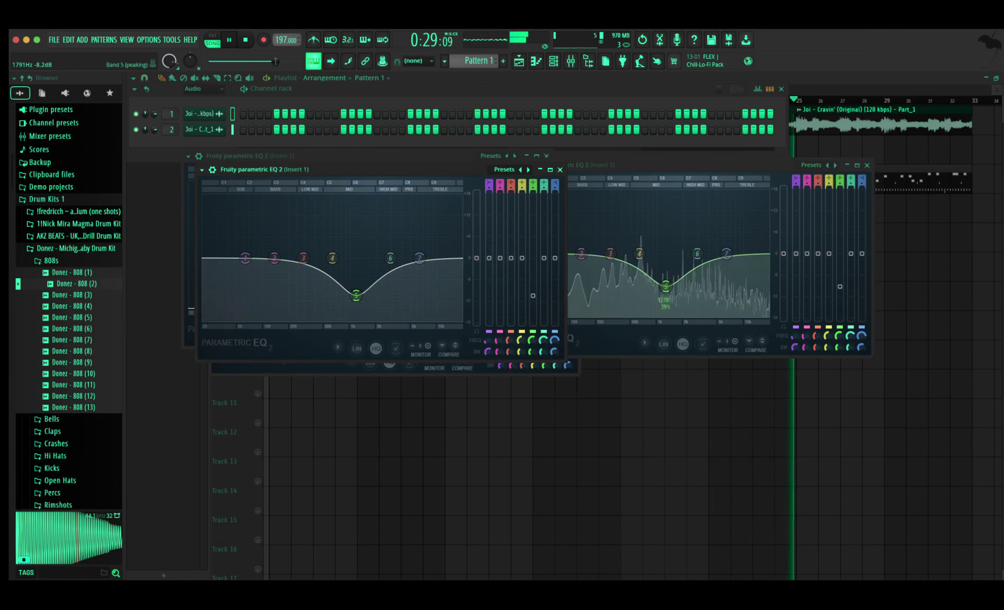
click(664, 288)
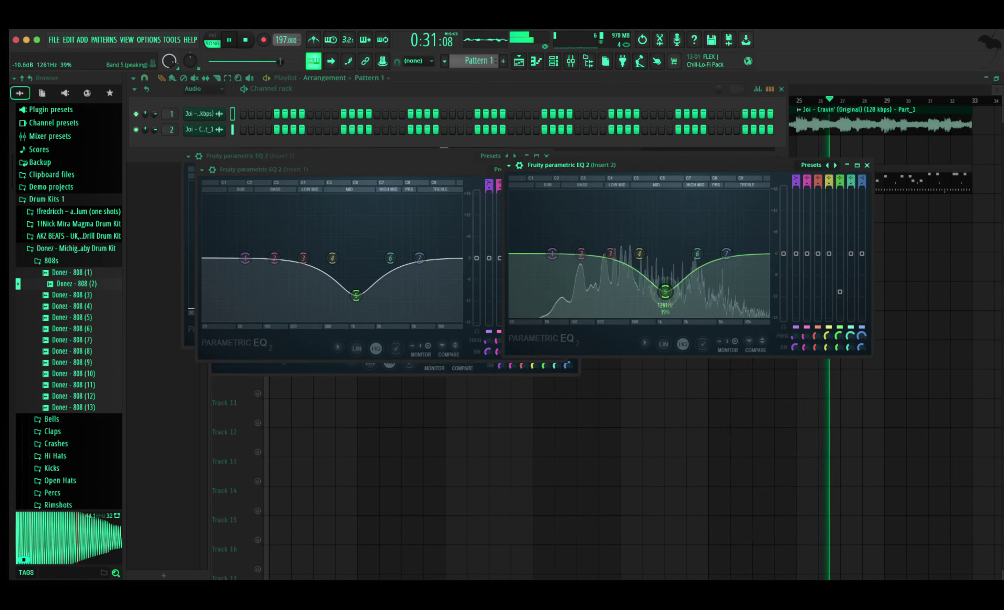
drag(665, 291, 663, 293)
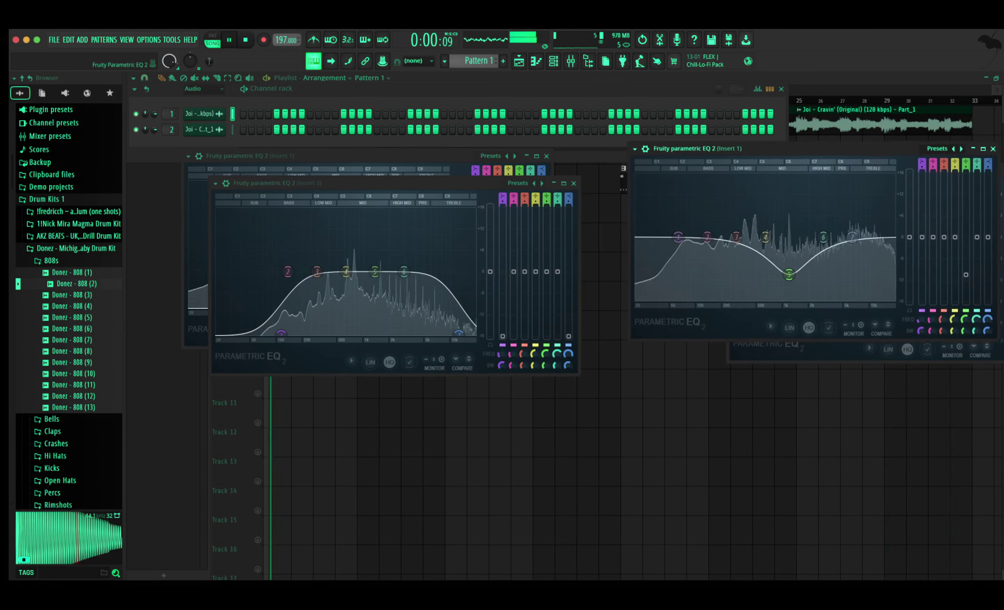
click(880, 123)
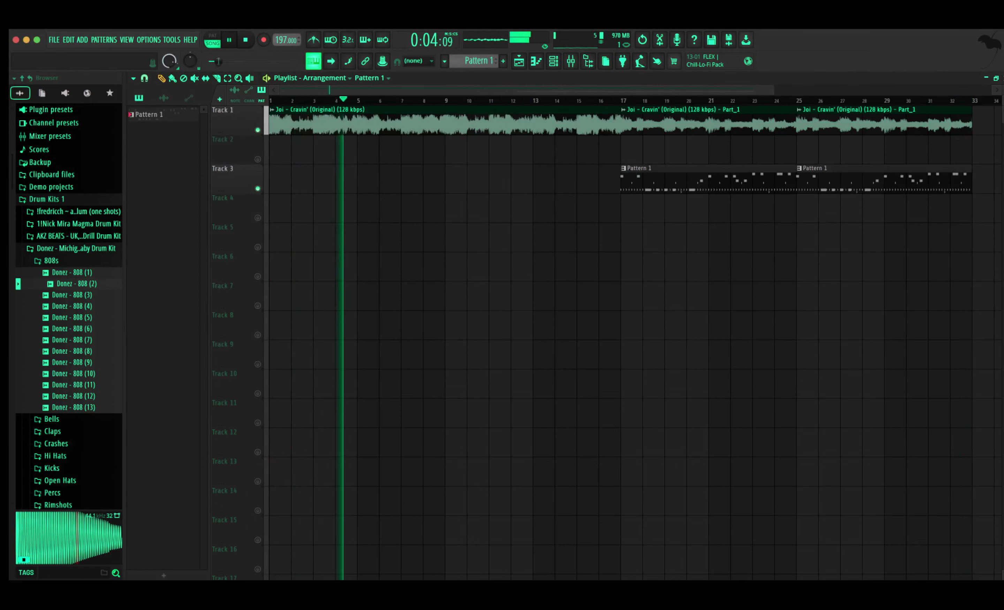
Select Insert 1 in the mixer and open its slot 1 EQ to inspect the curve
key(F9)
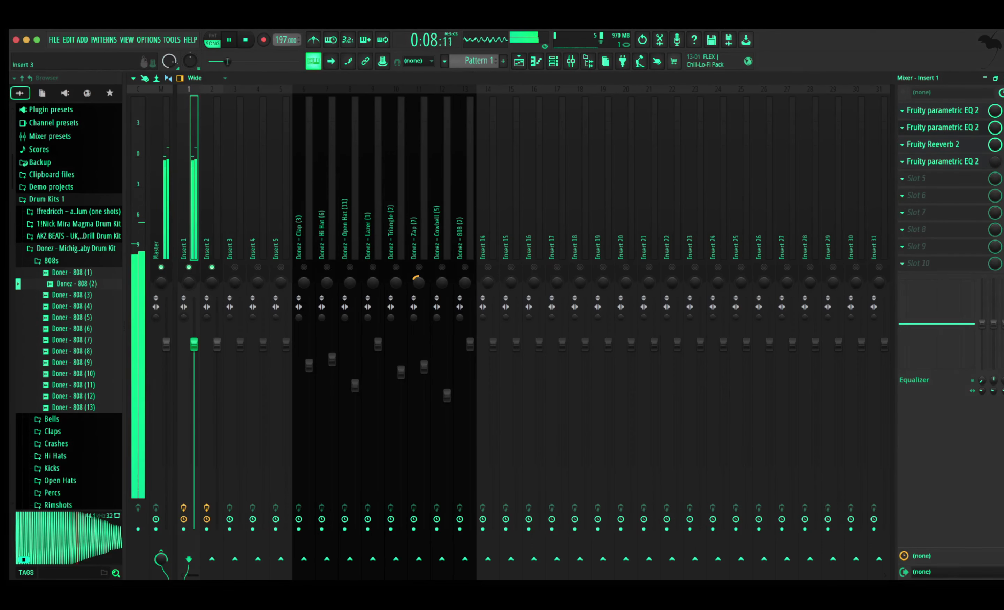
click(942, 110)
click(237, 142)
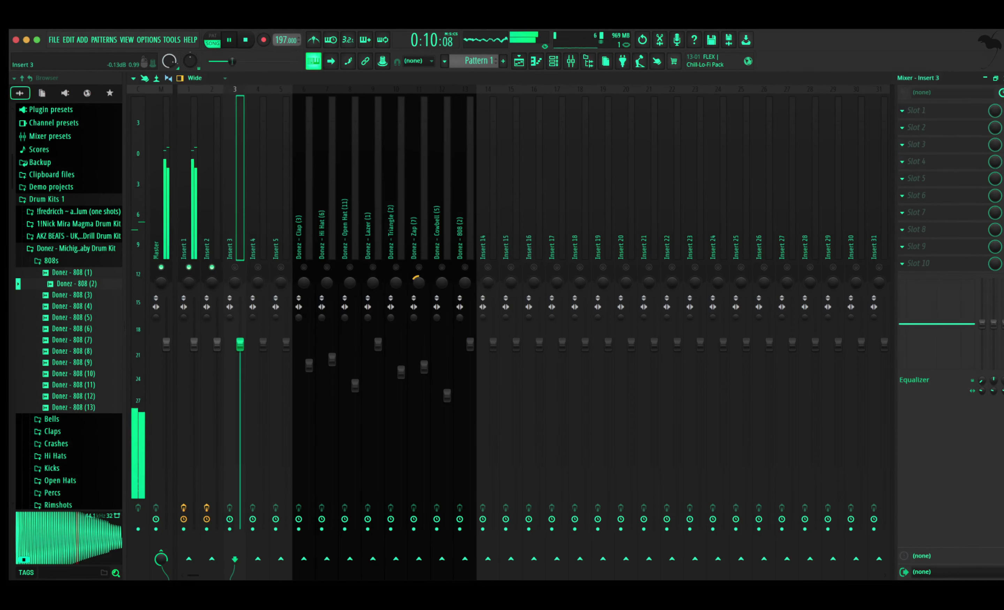
click(175, 142)
click(144, 142)
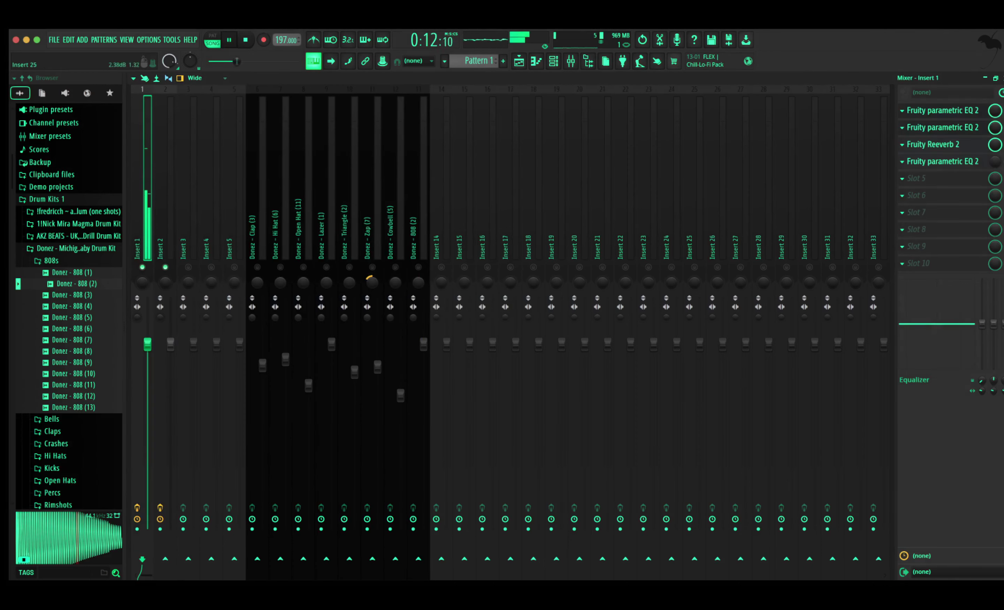
click(943, 110)
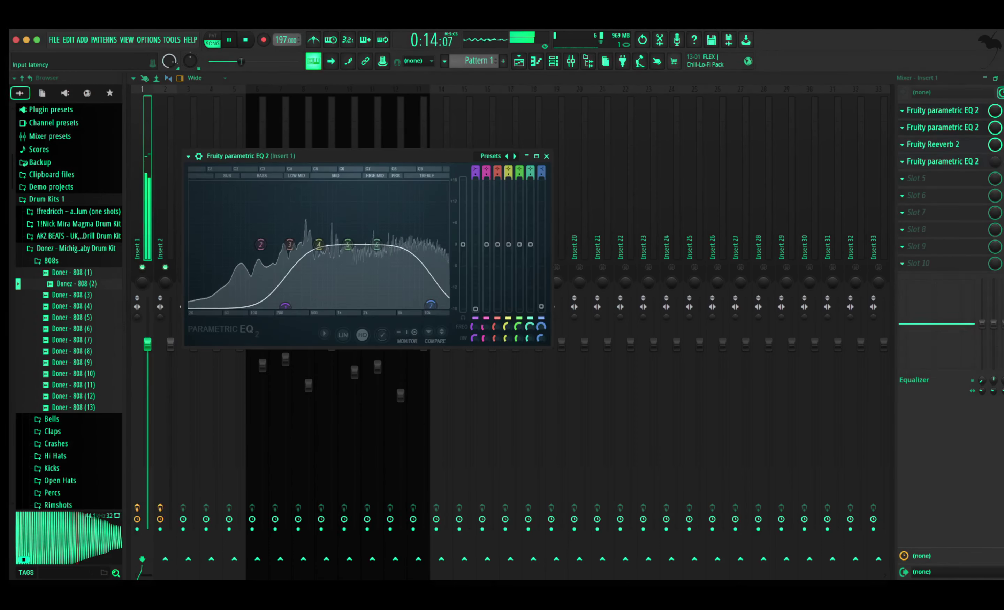
Watch Insert 1's EQ response over the playlist as playback passes bar 17, then close it and return to the mixer
key(F9)
drag(287, 156, 348, 202)
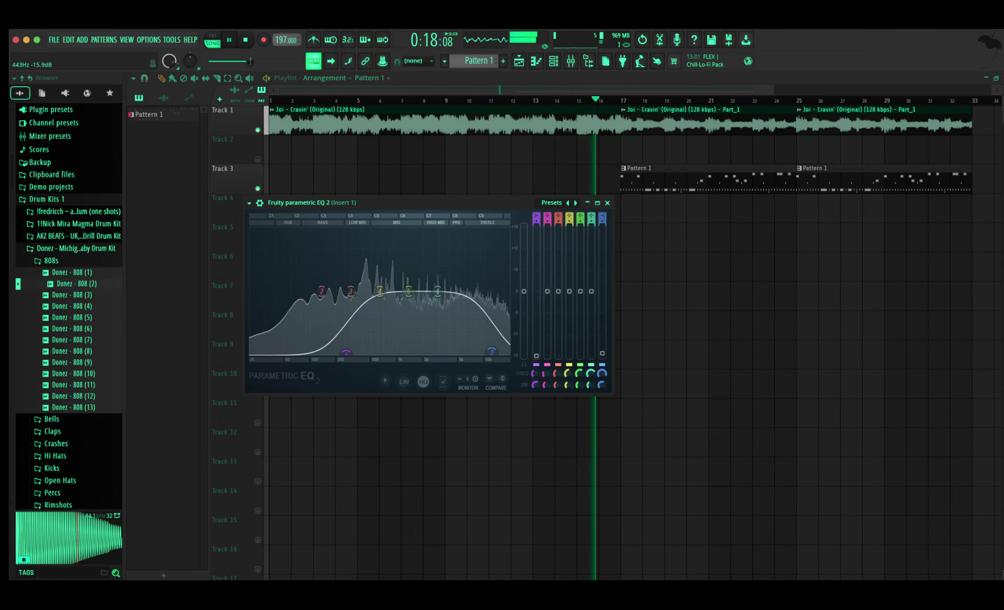
click(575, 202)
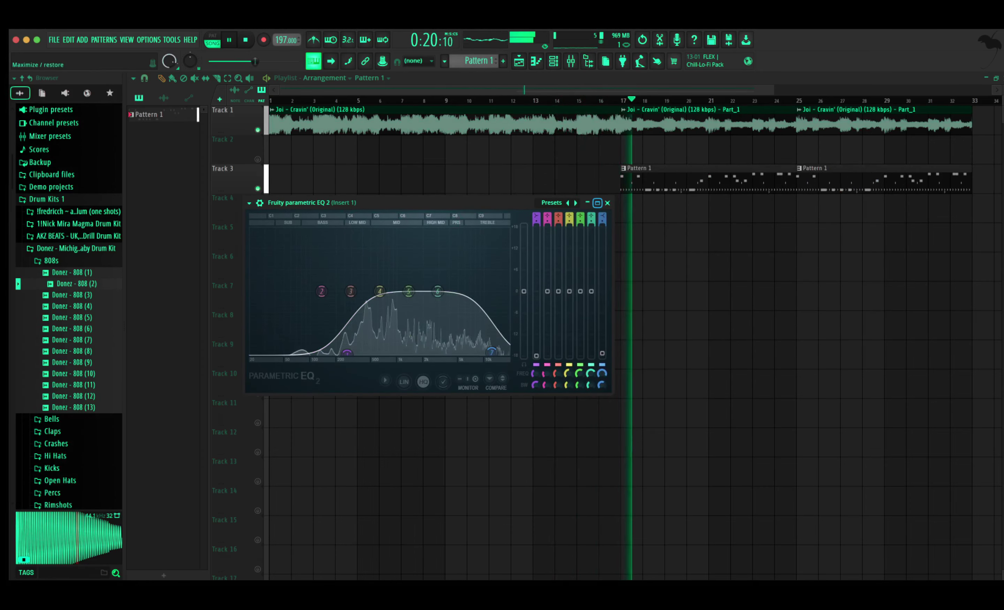
click(576, 203)
click(607, 203)
click(570, 61)
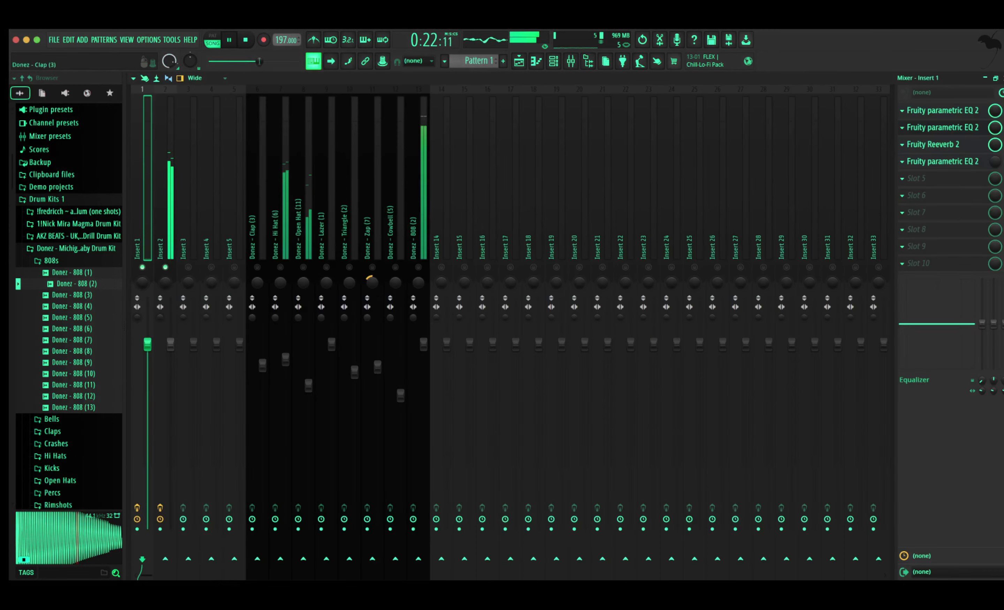
In Insert 2, move band 1 of the slot 1 EQ up to about 179 Hz and add Fruity Reeverb 2 in slot 3
click(207, 206)
click(163, 206)
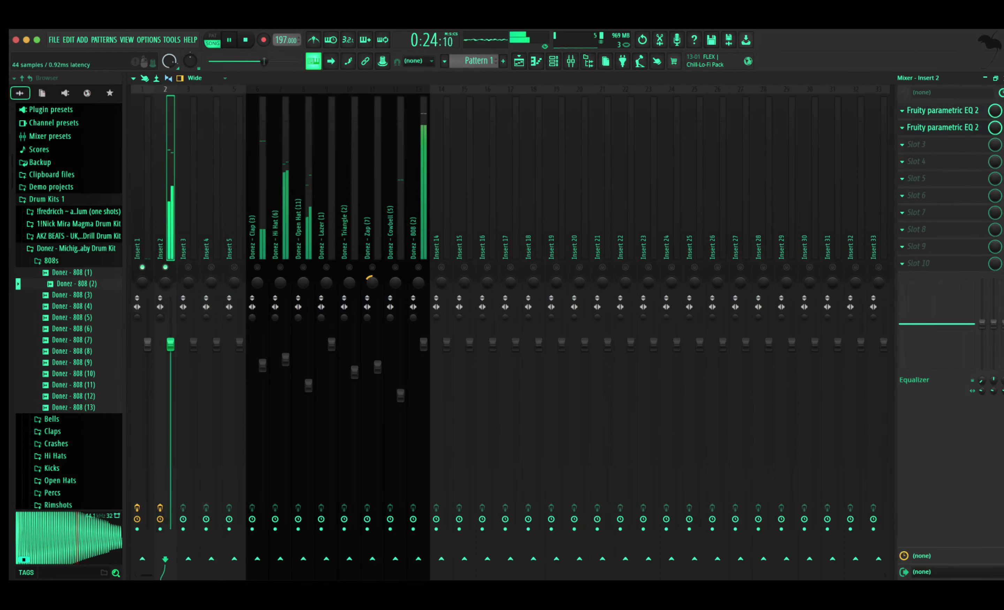
click(943, 111)
drag(263, 334, 298, 334)
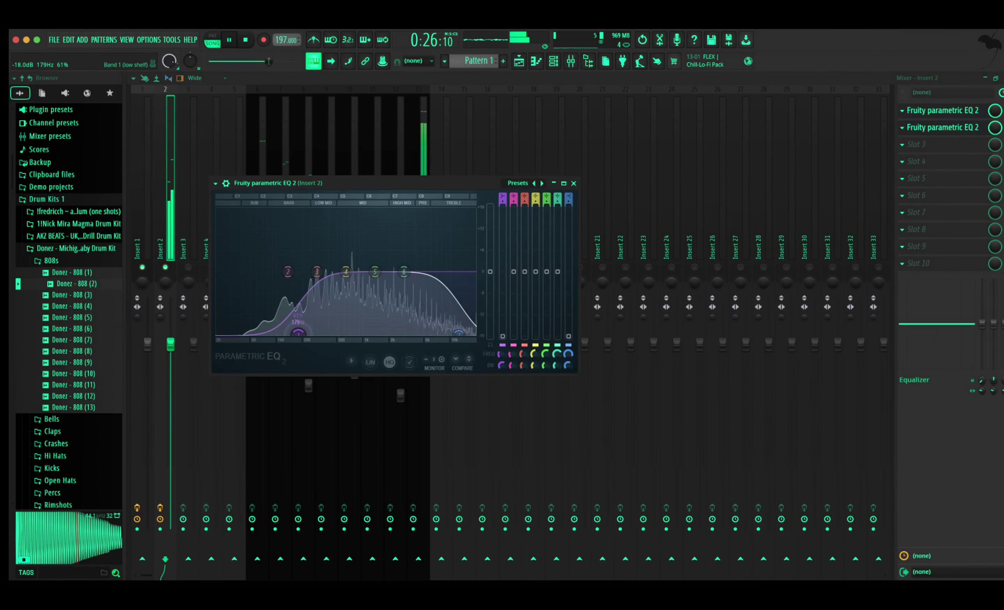
click(573, 184)
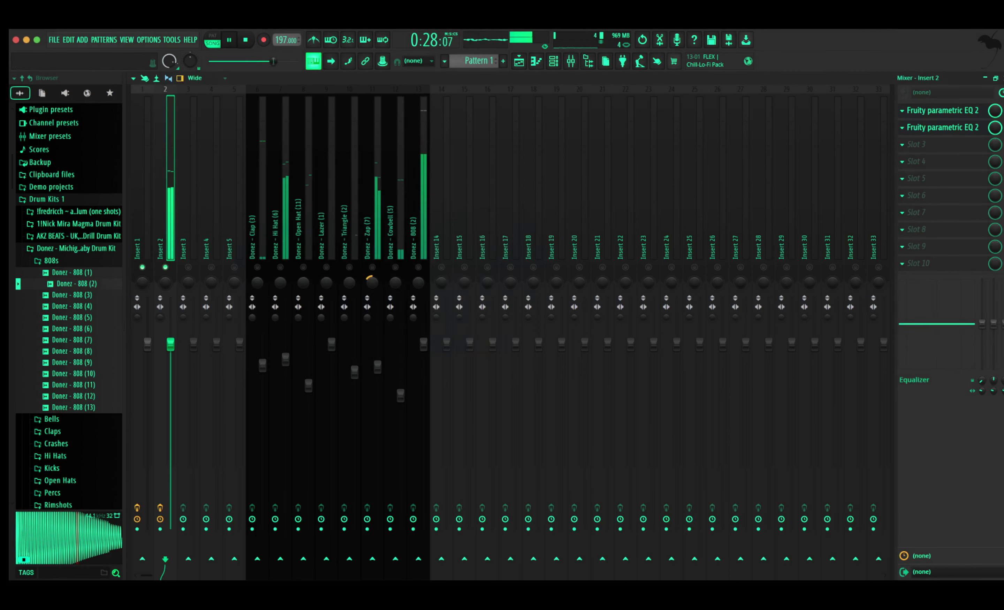
click(395, 247)
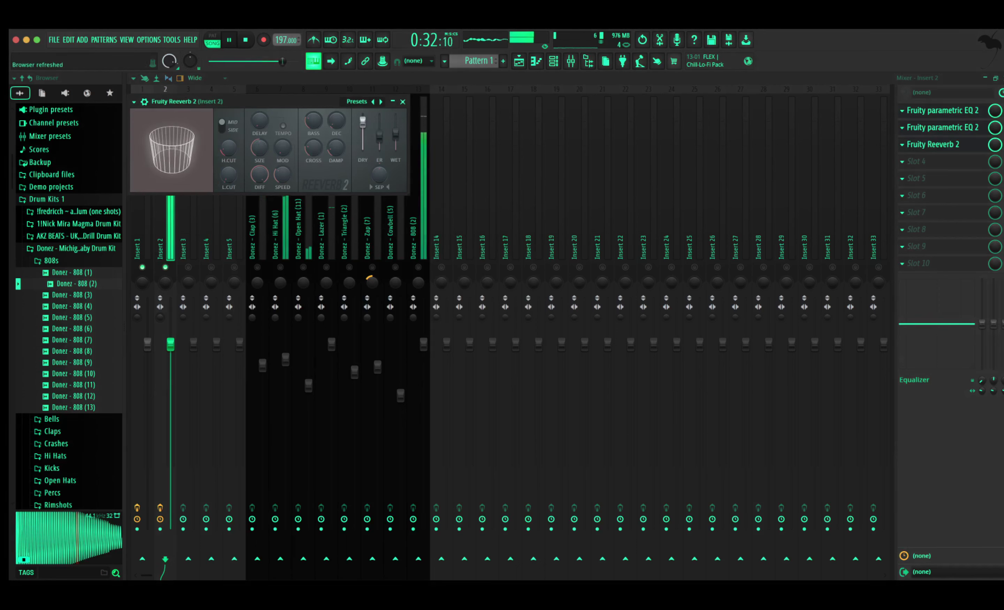
click(402, 102)
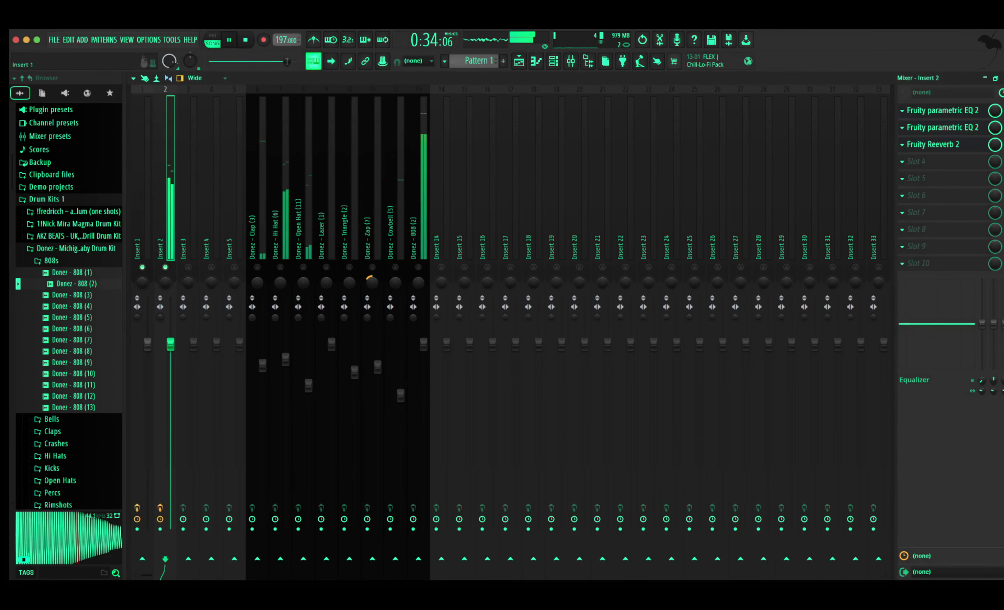
Lower the Insert 1 fader slightly and restart song playback from bar 17 with the mixer showing
click(147, 344)
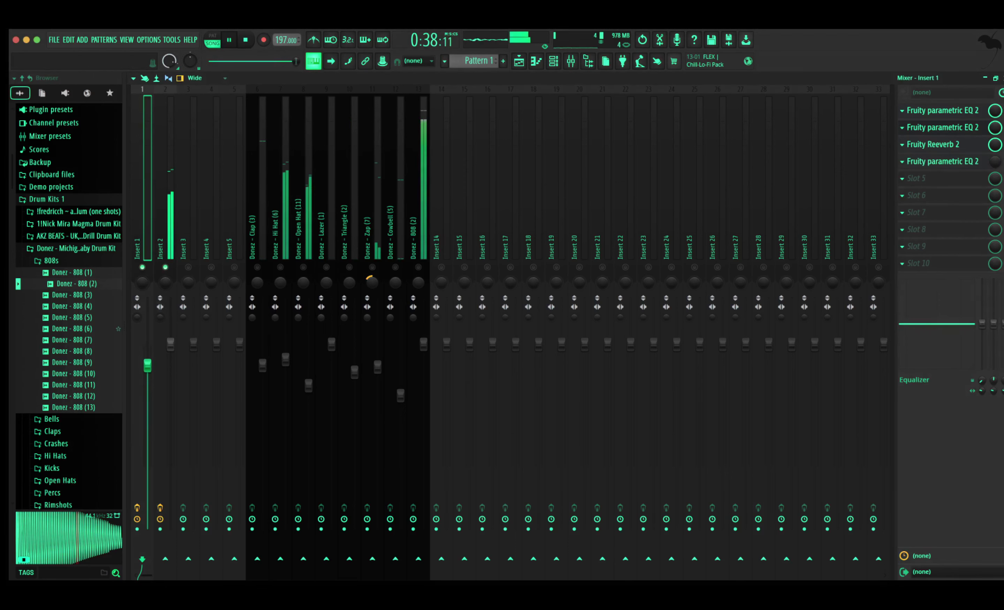
scroll(138, 329, left, 2)
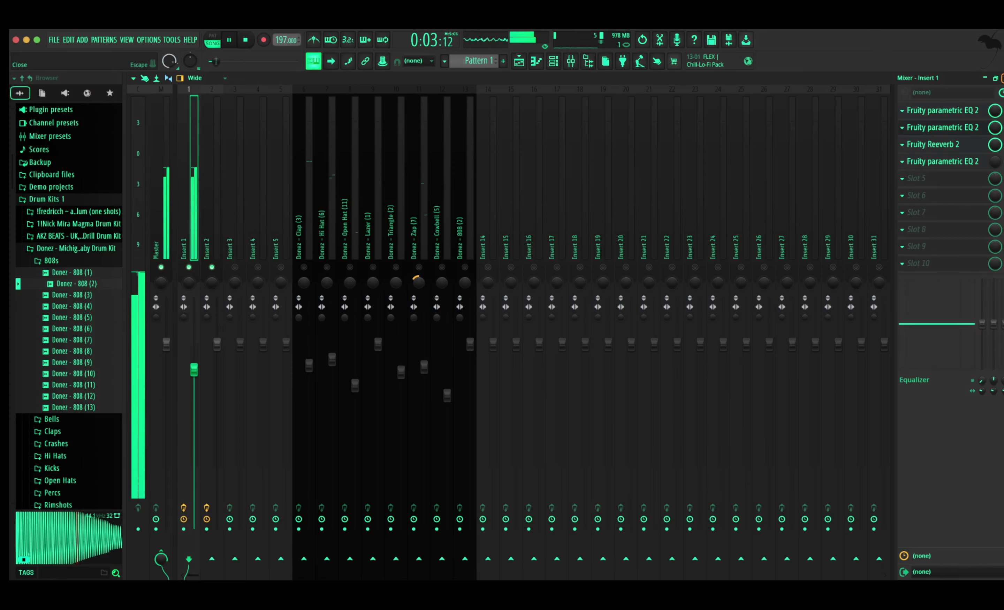
click(1002, 78)
click(699, 78)
click(622, 101)
key(space)
click(570, 61)
key(space)
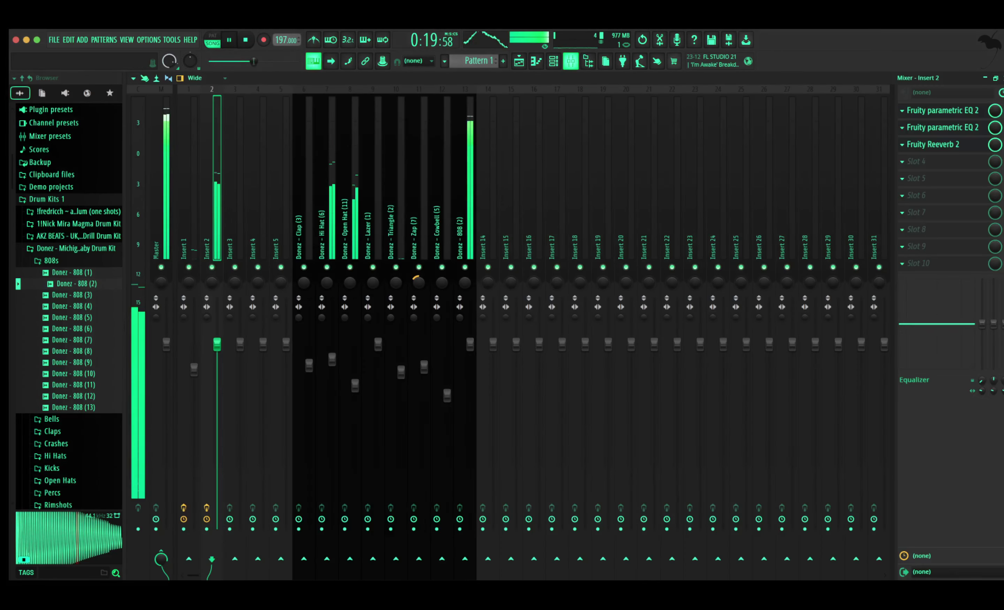
Add Fruity soft clipper to slot 9 of the Master track and return to the playlist
click(160, 172)
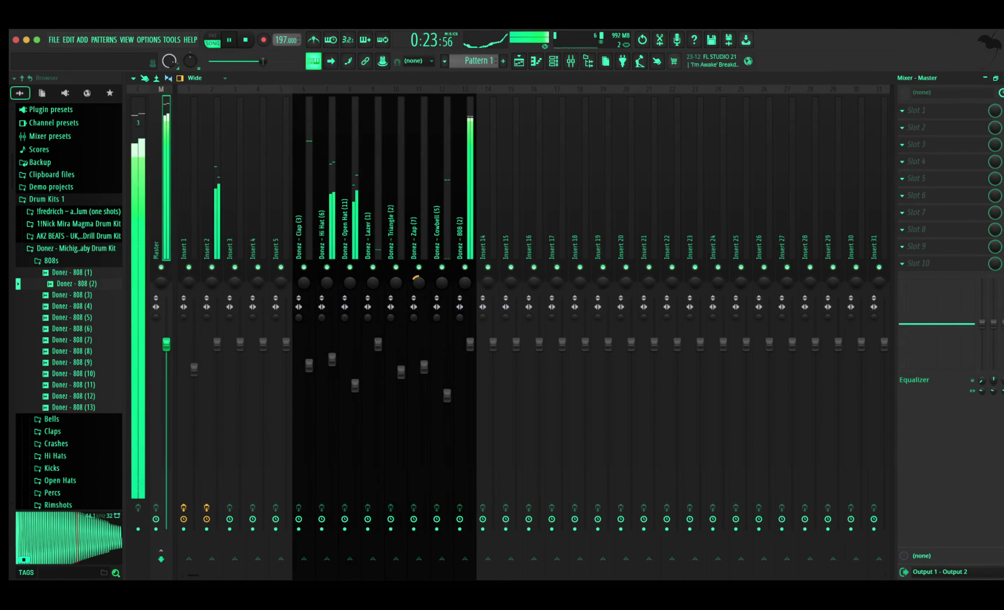
click(212, 230)
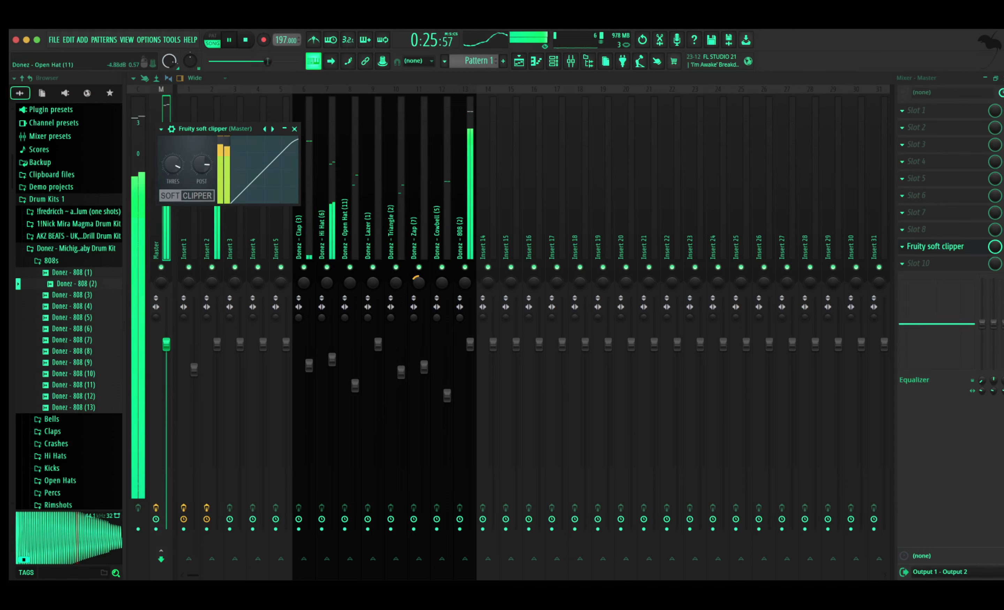
click(294, 129)
click(535, 177)
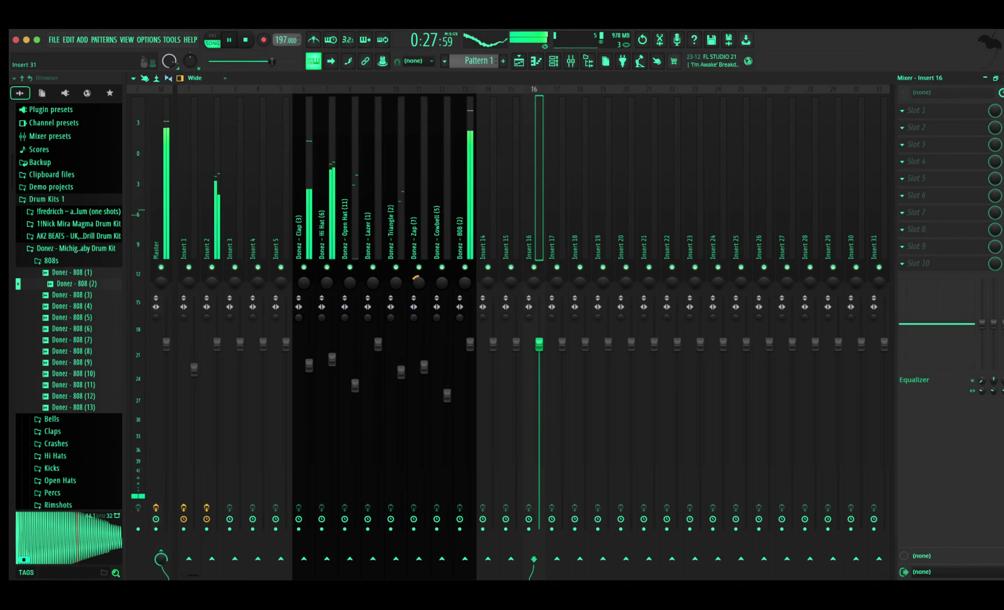
click(1003, 78)
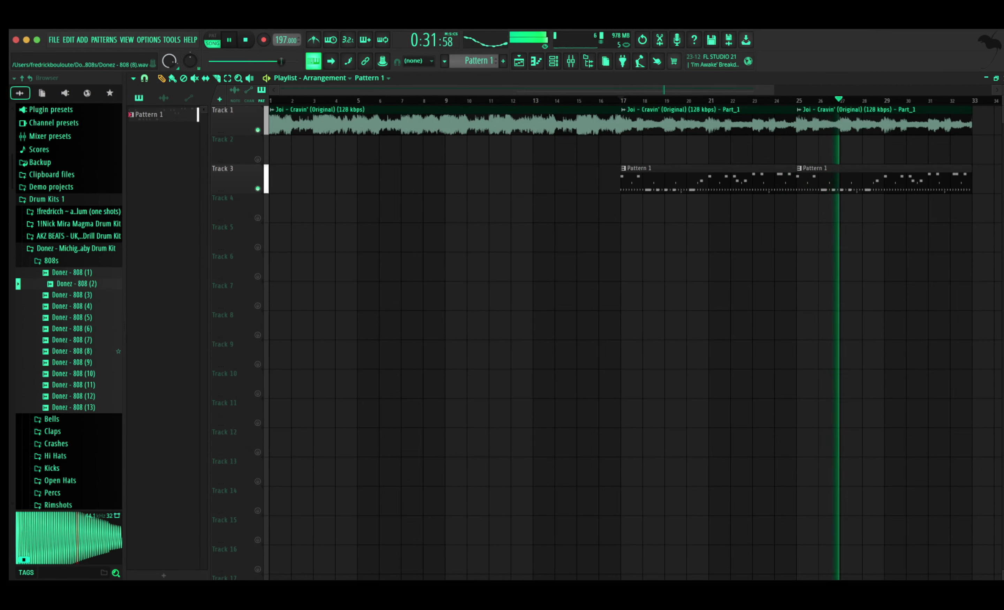
Copy the two Pattern 1 clips on Track 3 to bars 1 through 16
drag(666, 179, 855, 179)
key(ctrl+b)
drag(986, 179, 284, 180)
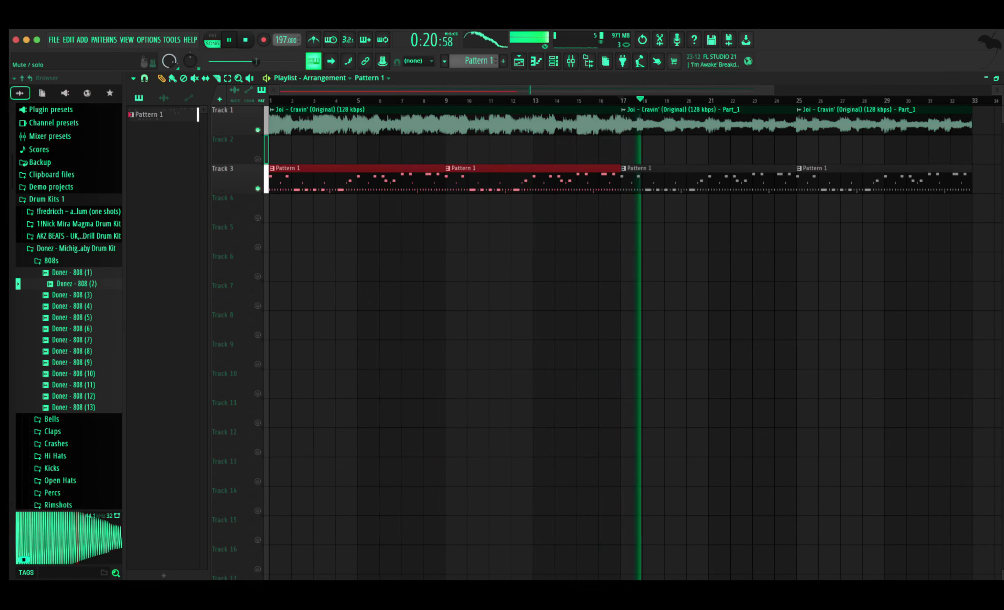
Turn all playlist tracks back on and delete the two Pattern 1 clips from bars 1 through 16 on Track 3
right_click(258, 188)
key(space)
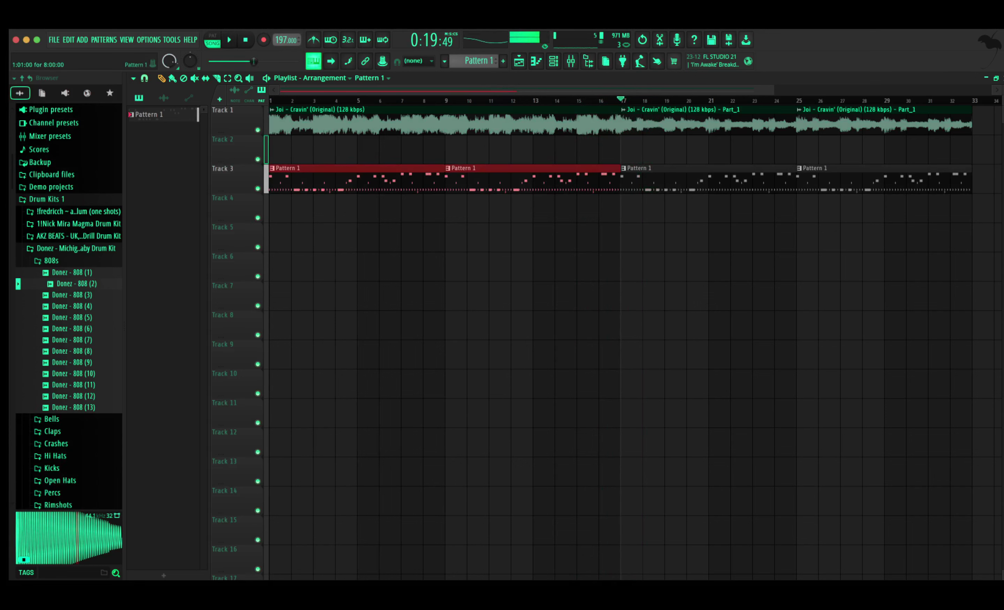
right_click(383, 180)
right_click(534, 179)
key(space)
key(space)
Open the channel rack, switch its channel group to Unsorted and enlarge it to fit every drum channel
click(553, 61)
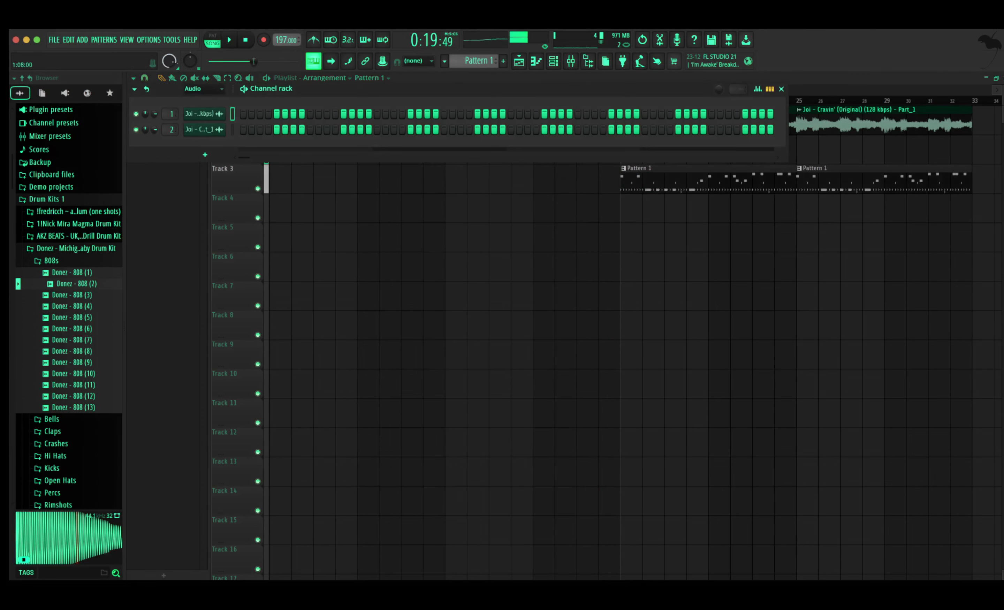
key(Page_Down)
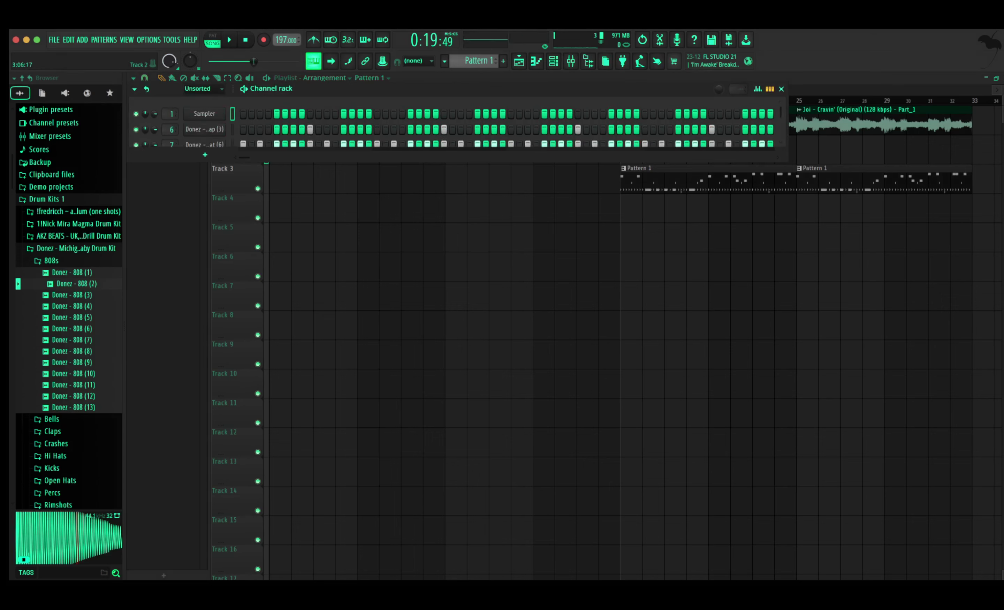
drag(320, 162, 258, 274)
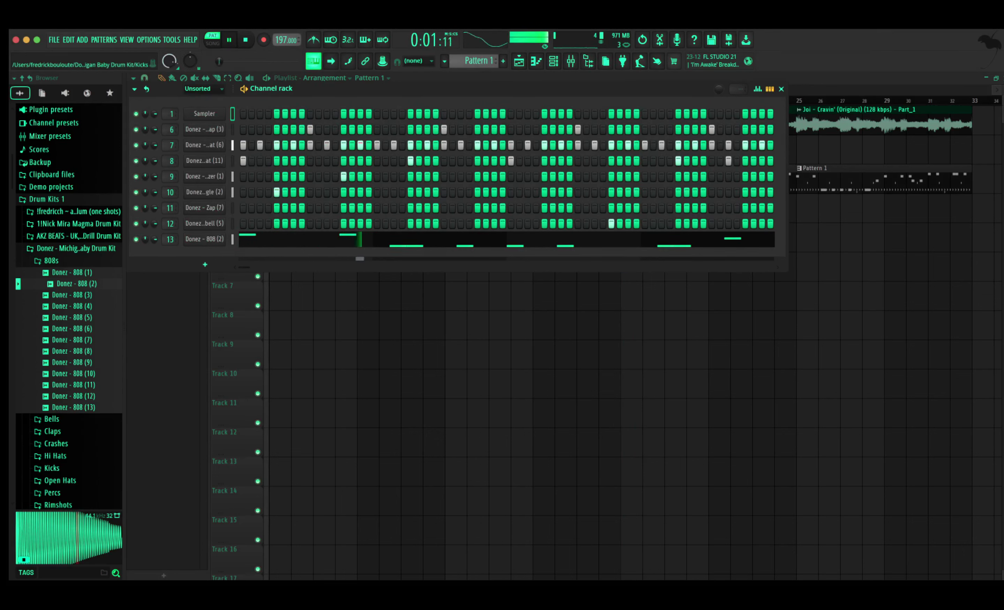
Audition samples in the Donez kit's Percs folder and add Donez - Stomp (3) as a channel with a hit on the first step
click(52, 493)
scroll(82, 460, down, 6)
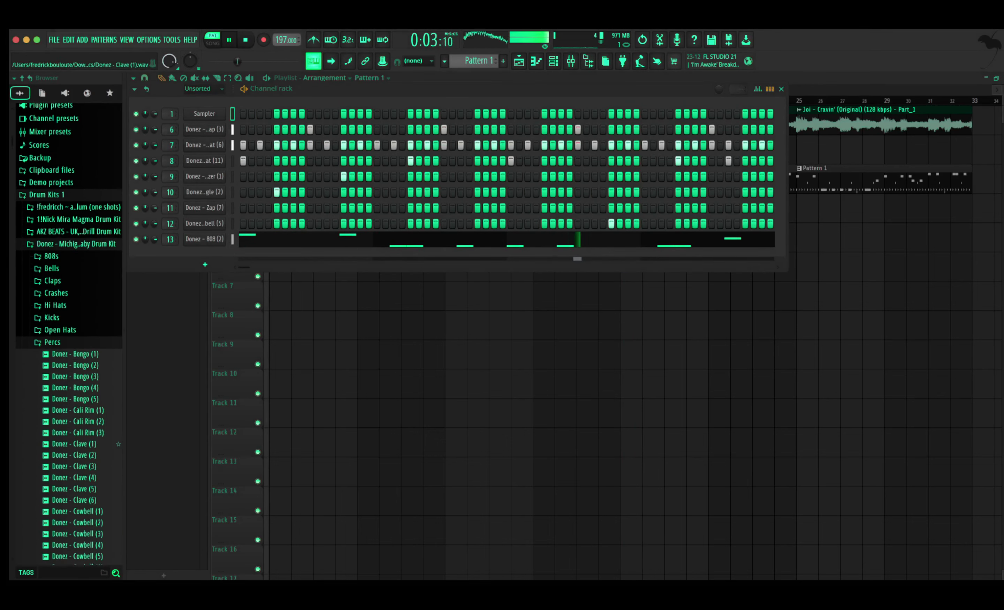
click(84, 442)
scroll(83, 427, down, 4)
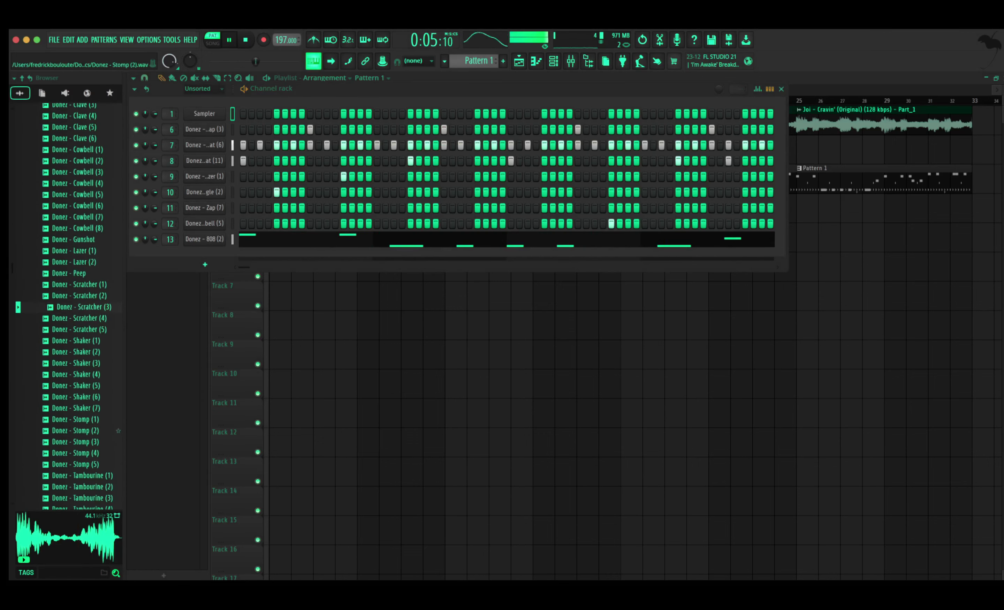
click(80, 385)
click(80, 318)
click(78, 273)
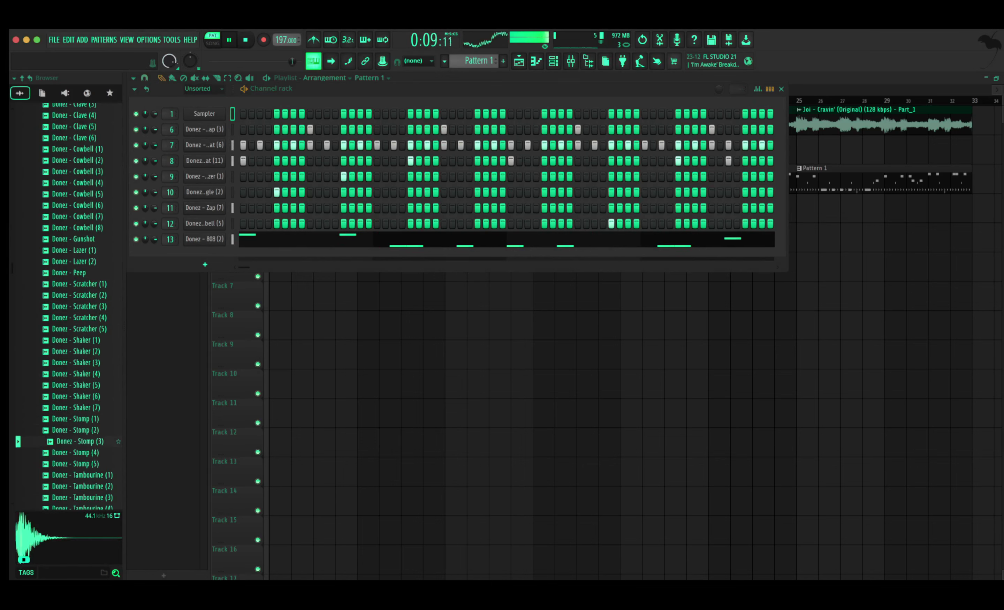
drag(80, 441, 154, 259)
scroll(79, 306, up, 1)
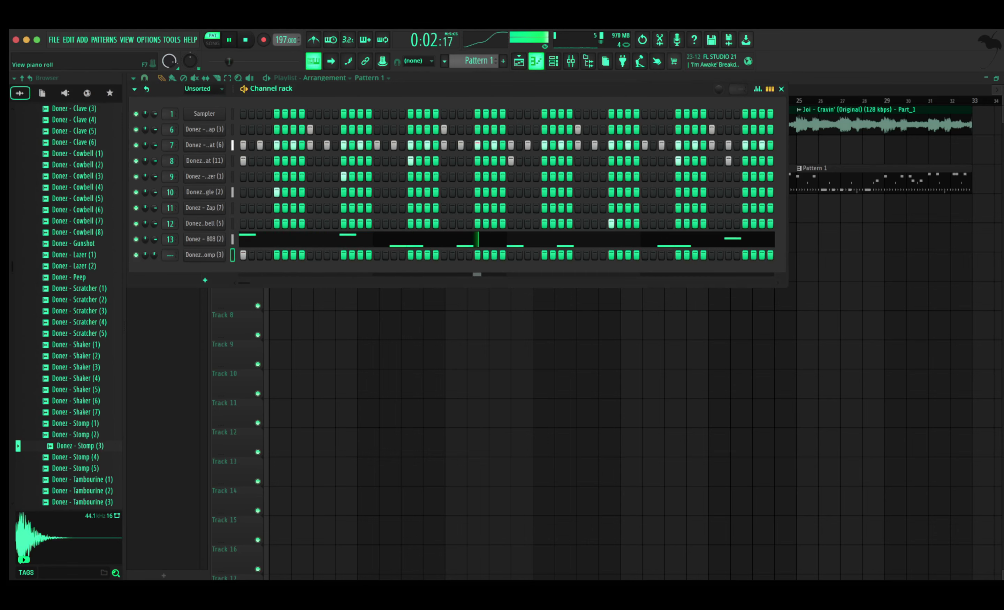
Check the Stomp (3) channel's piano roll and switch playback to Song mode in the playlist
click(313, 61)
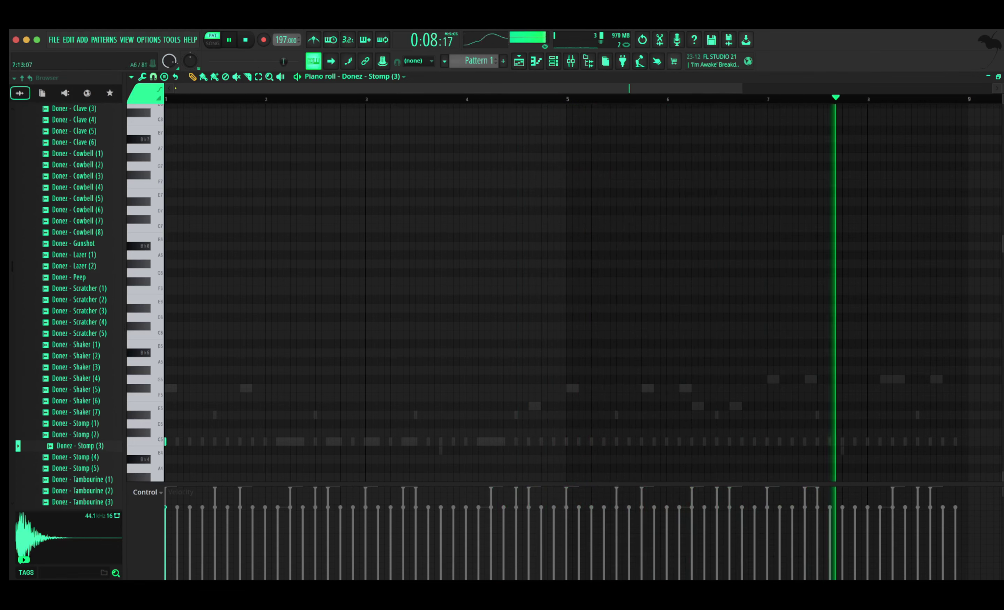
key(F7)
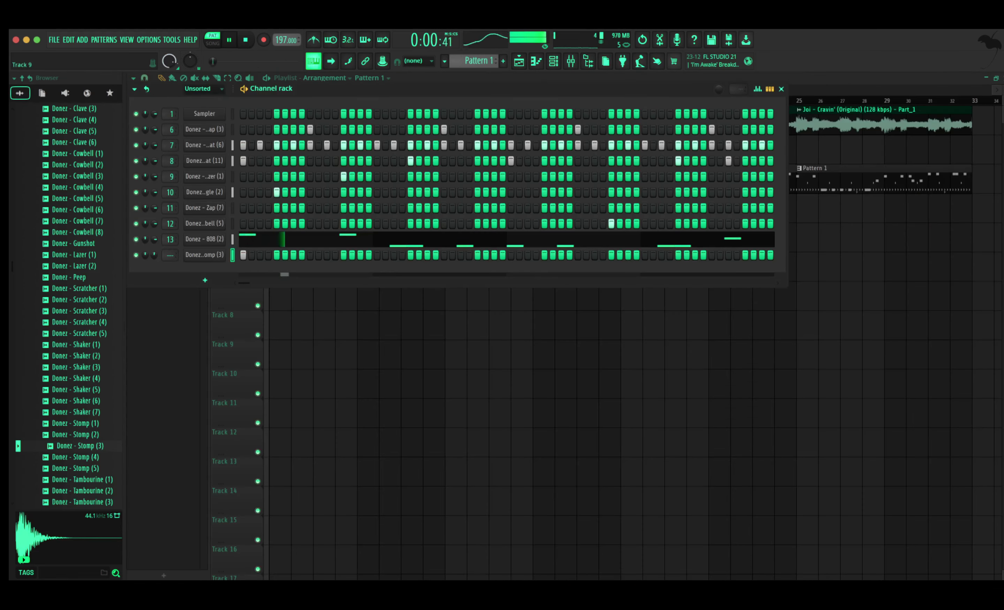
key(F6)
key(l)
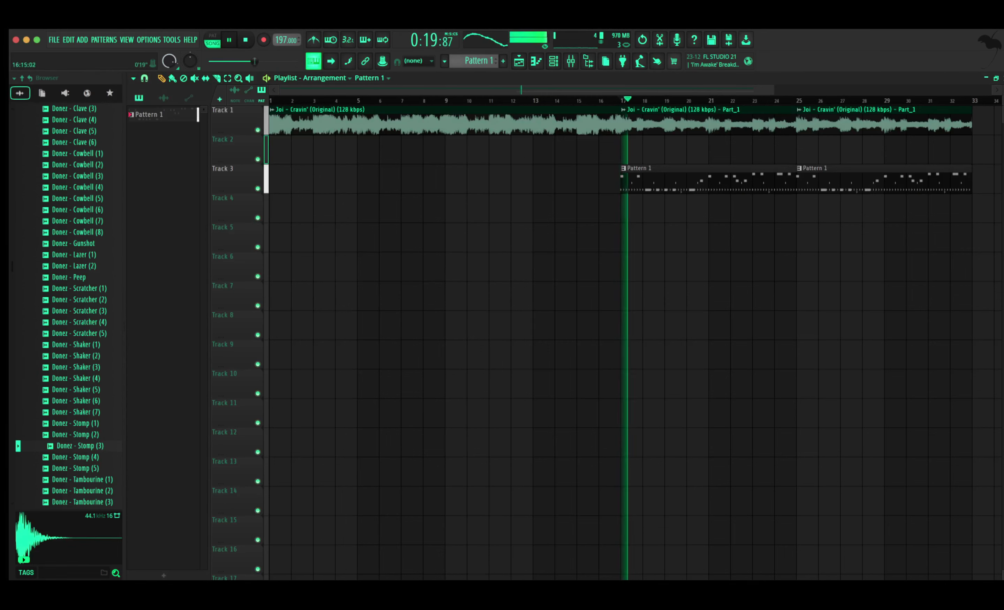
Add Stomp (3) hits on C5 late in bar 4, at bar 5 and twice in bar 8, nudging the last one slightly earlier
click(553, 61)
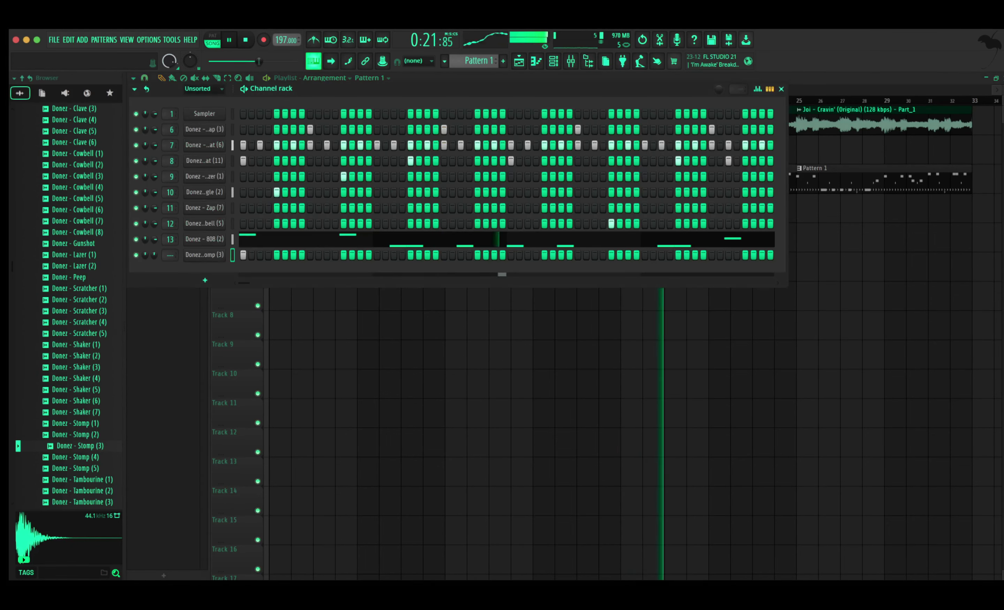
key(F7)
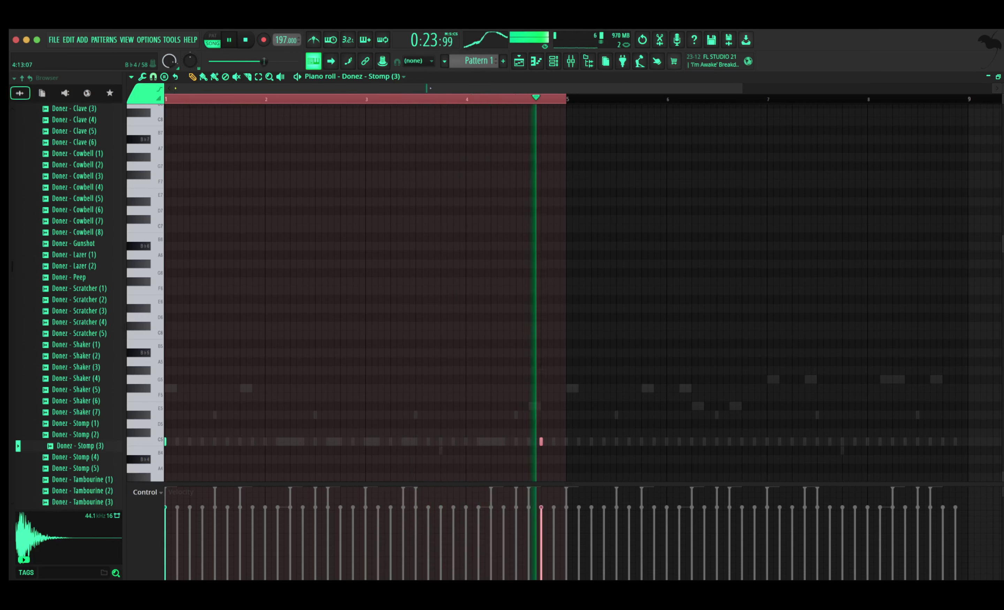
key(space)
key(space)
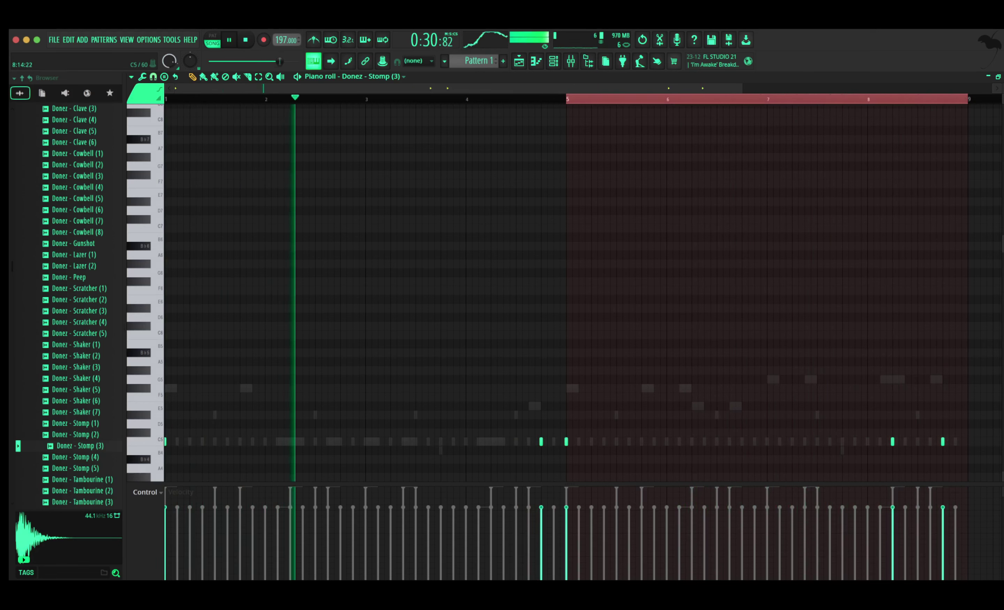
drag(943, 442, 930, 442)
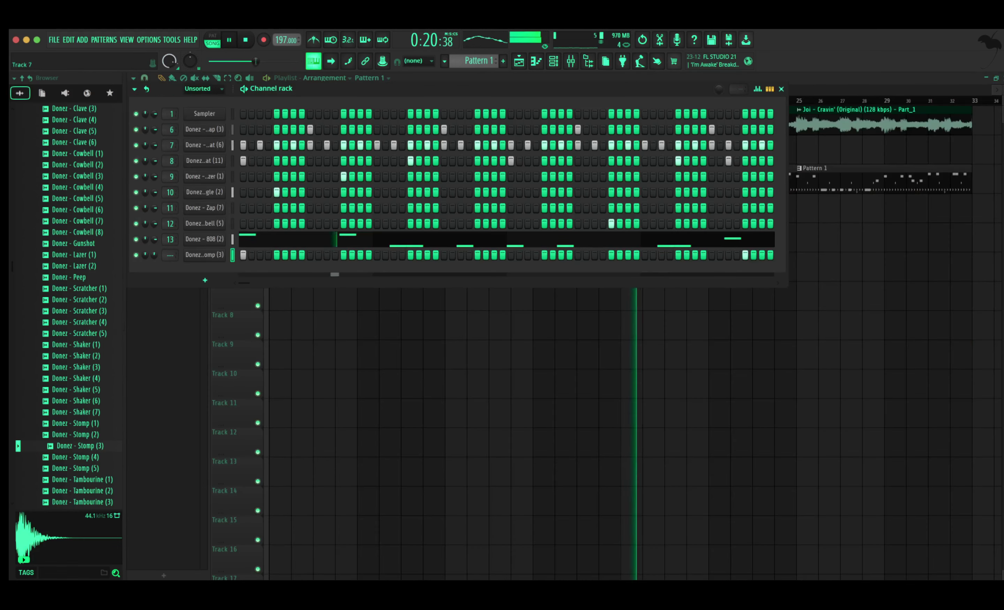
Route the Stomp (3) channel to mixer track 14 and move it above the 808 channel in the channel rack
key(F6)
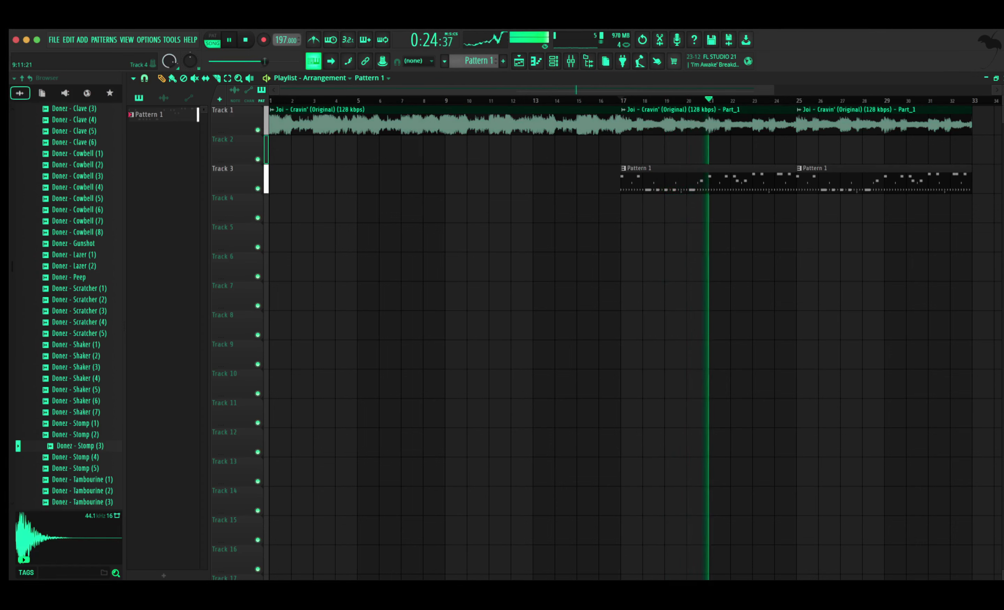
key(F9)
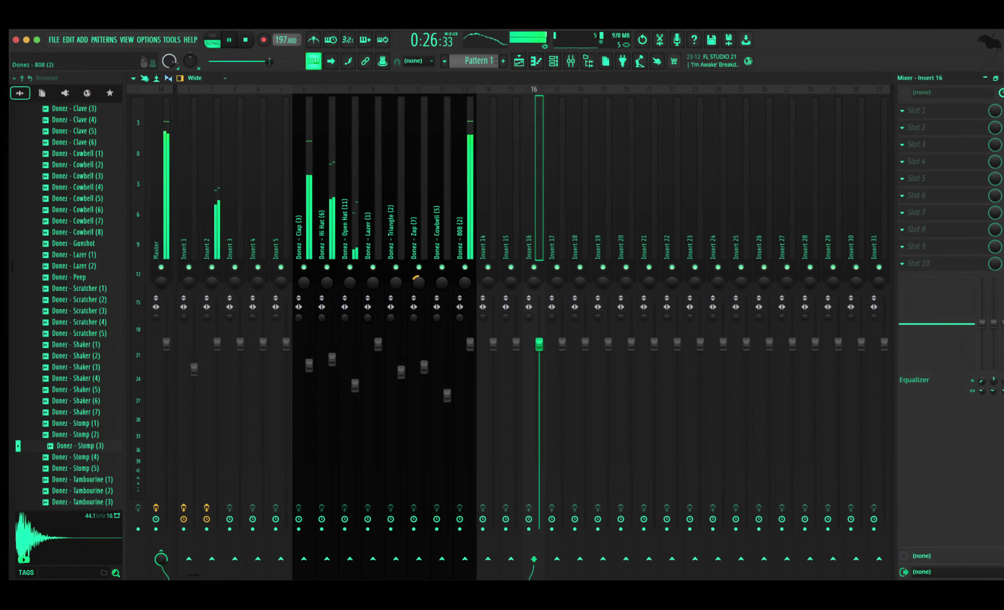
click(553, 61)
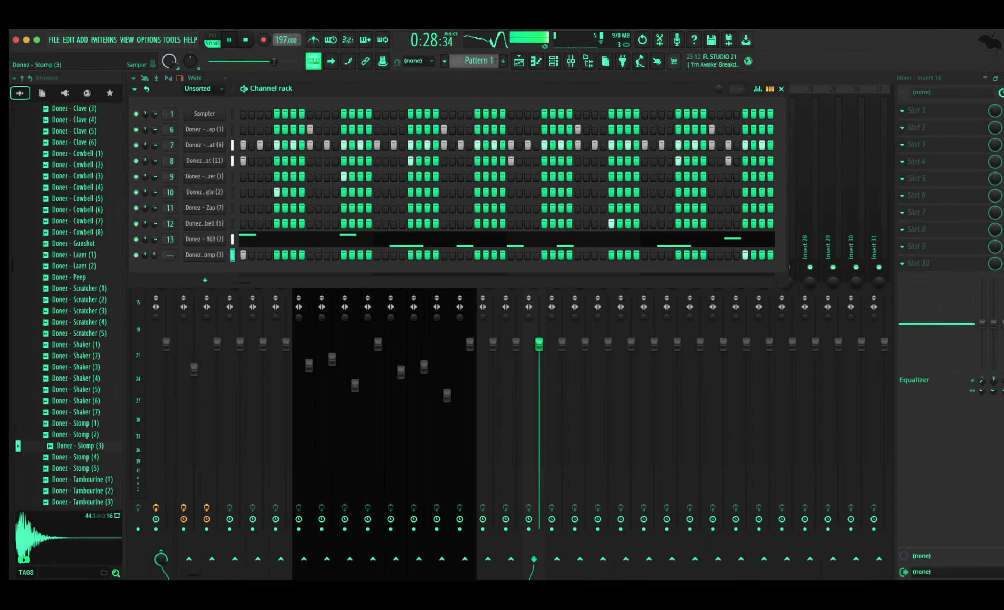
drag(170, 255, 170, 240)
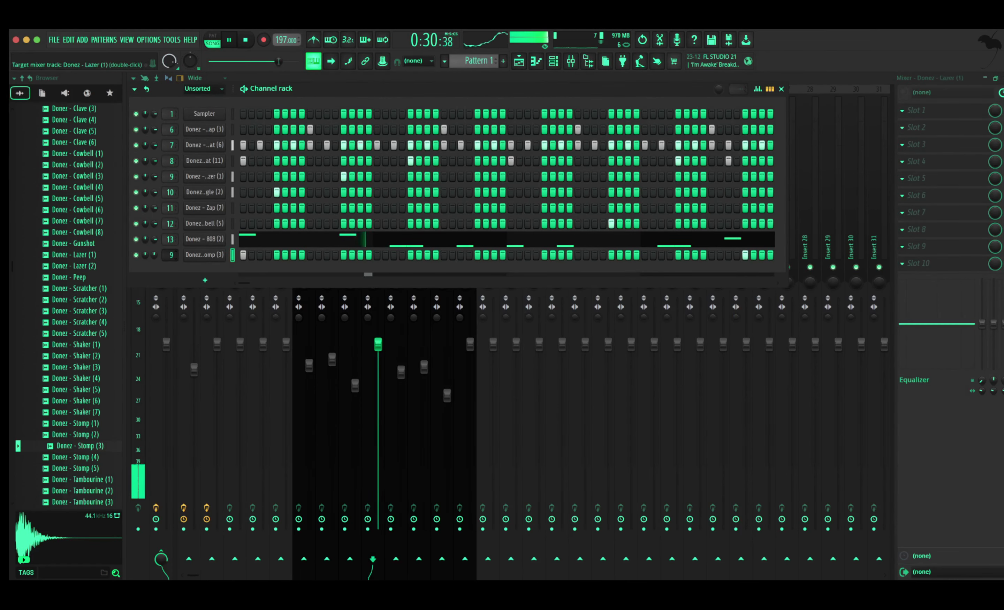
scroll(169, 255, up, 1)
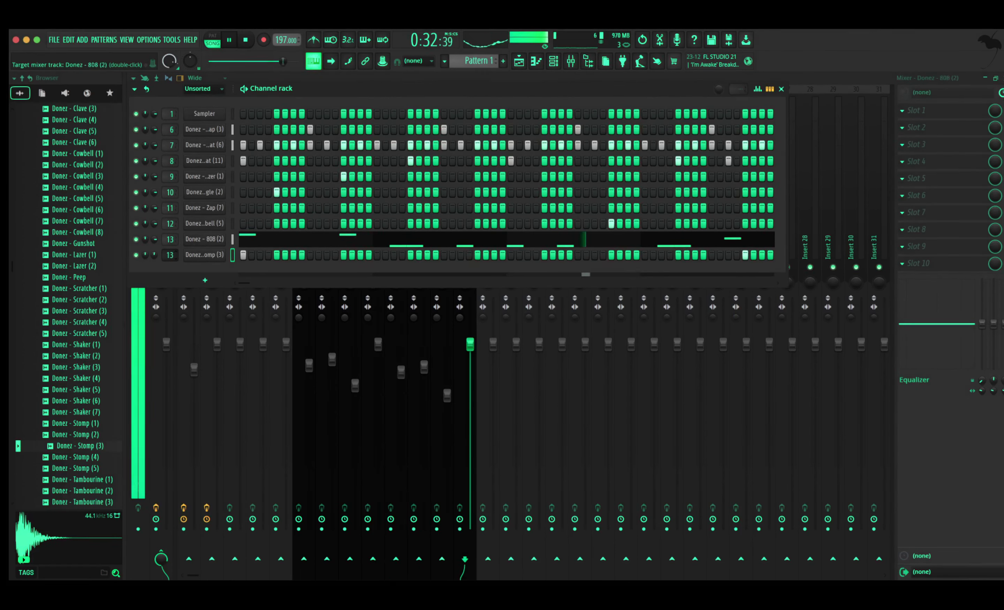
key(alt+Up)
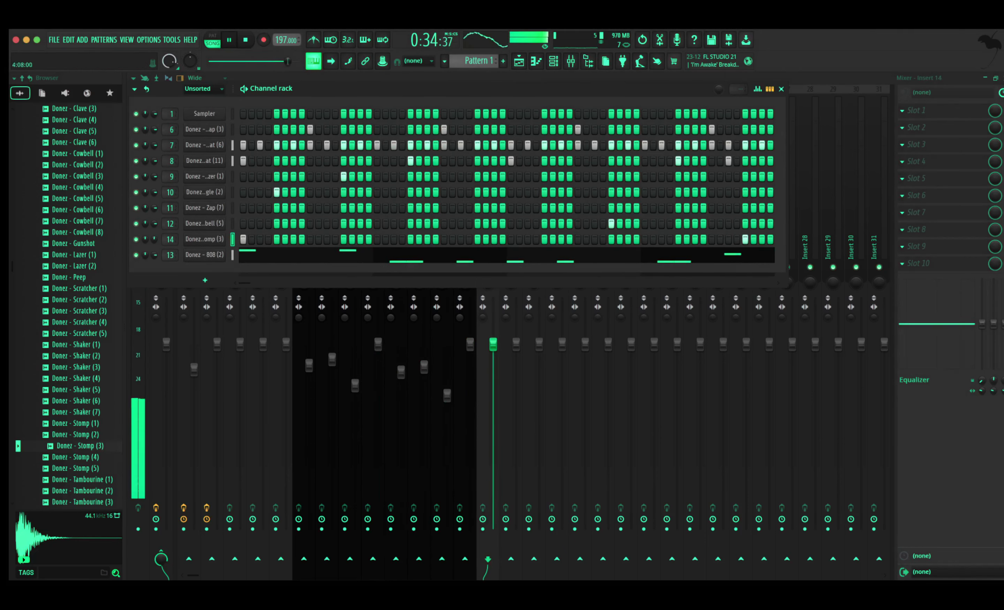
click(808, 189)
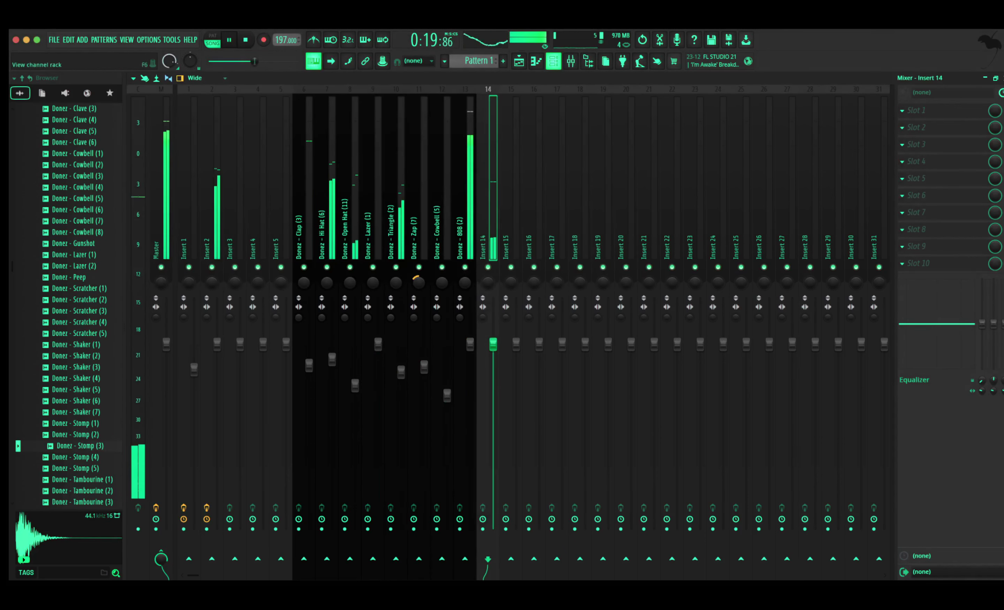
Remove the Stomp (3) hit late in bar 4 of Pattern 1 and return to the mixer
click(553, 61)
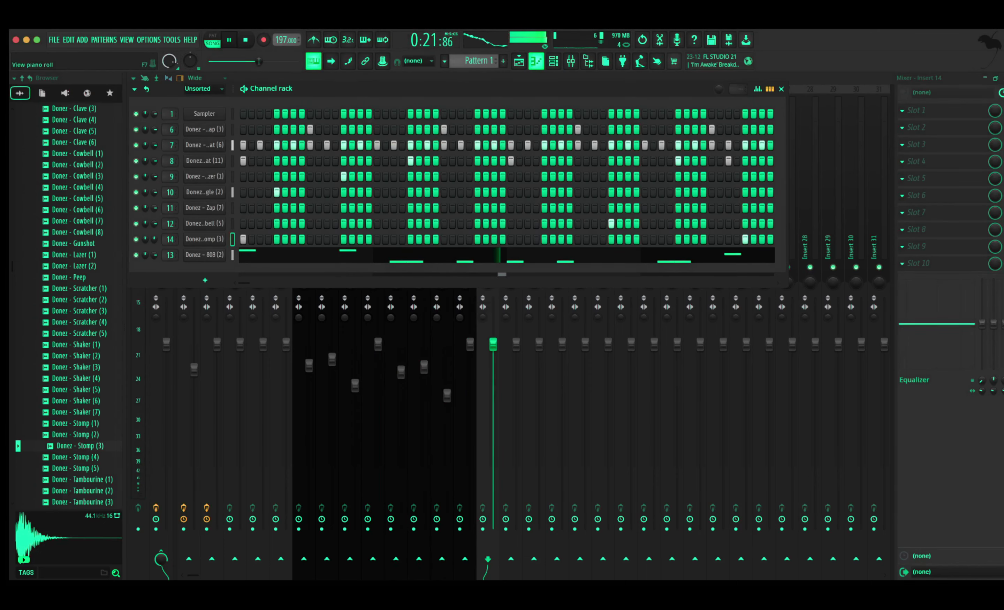
click(313, 61)
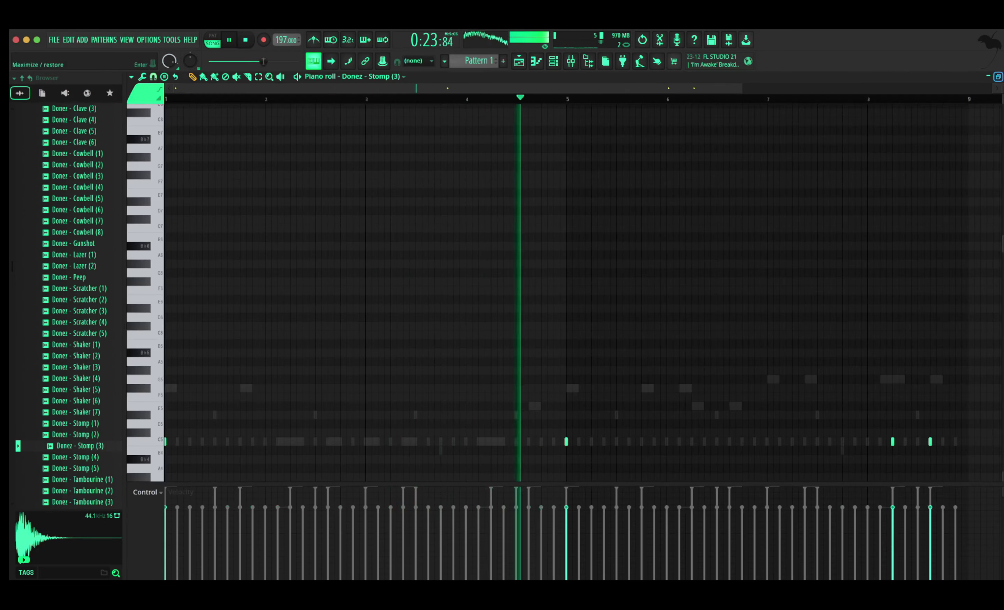
click(1003, 77)
click(855, 177)
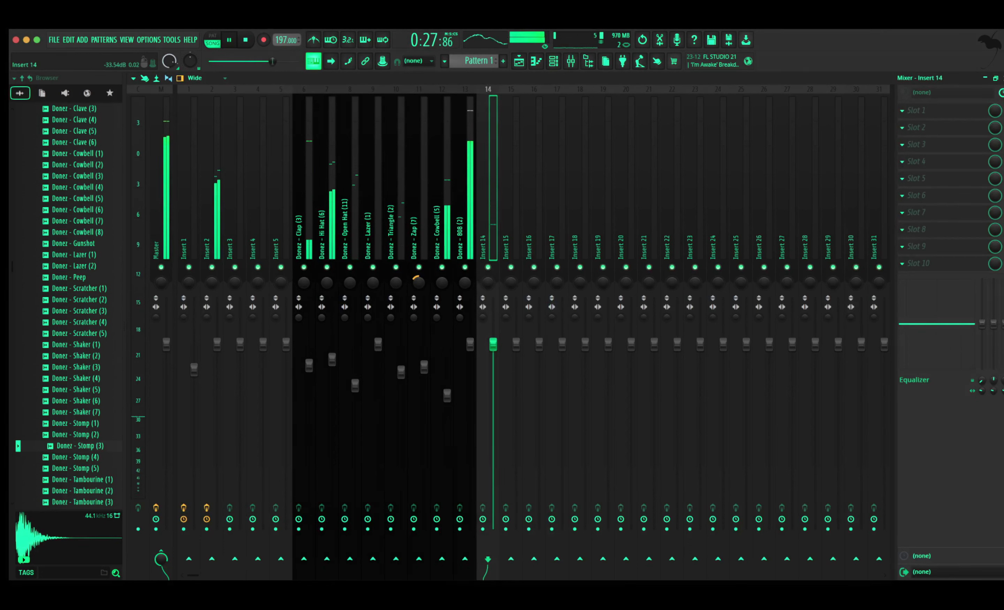
Move the Stomp (3) mixer insert ahead of the 808 track and give it Fruity Reeverb 2 with a lowered fader
key(alt+Left)
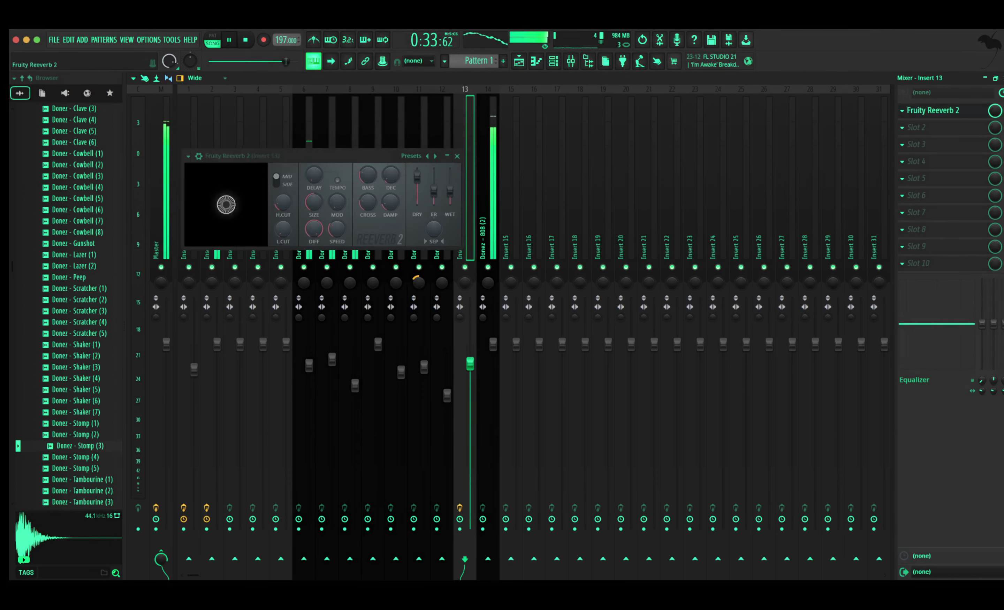
click(457, 156)
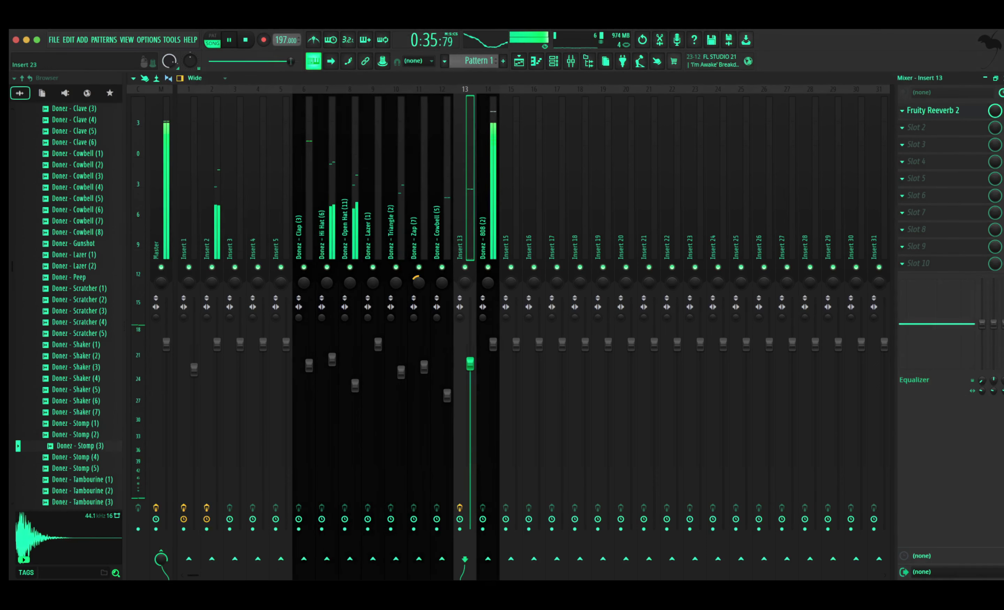
Audition the Donez - Shaker (4) sample and return to the playlist
click(1003, 78)
click(78, 378)
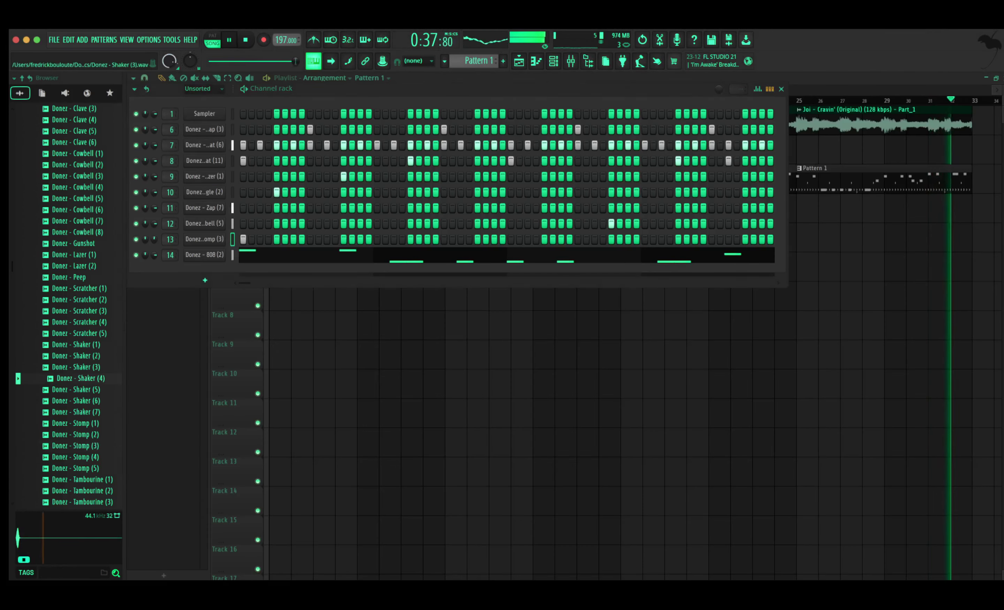
key(F6)
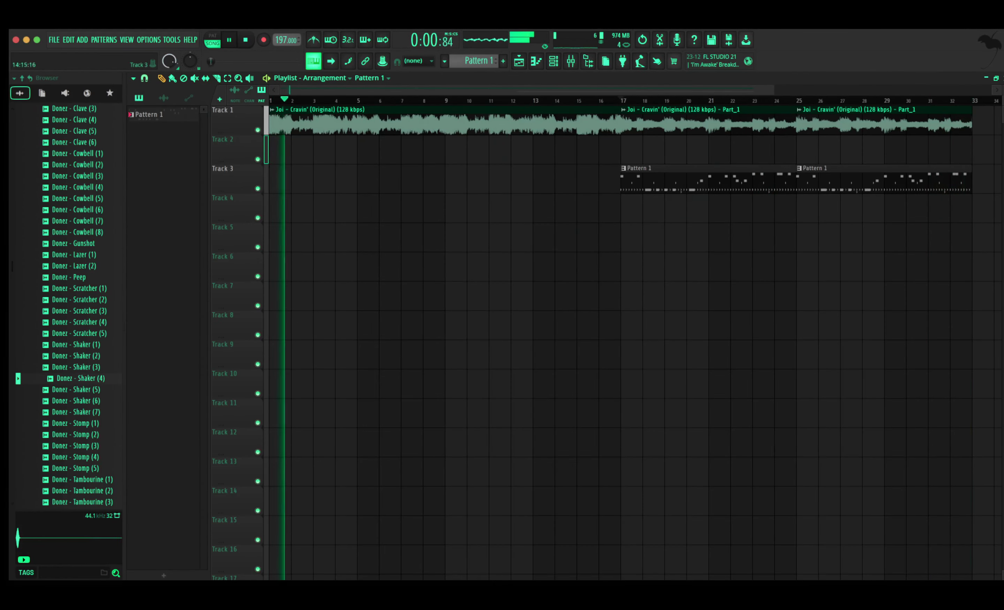
Create Pattern 2 and place it at bar 1 on Track 3, with bars 1 to 16 selected for playback
click(502, 61)
click(553, 61)
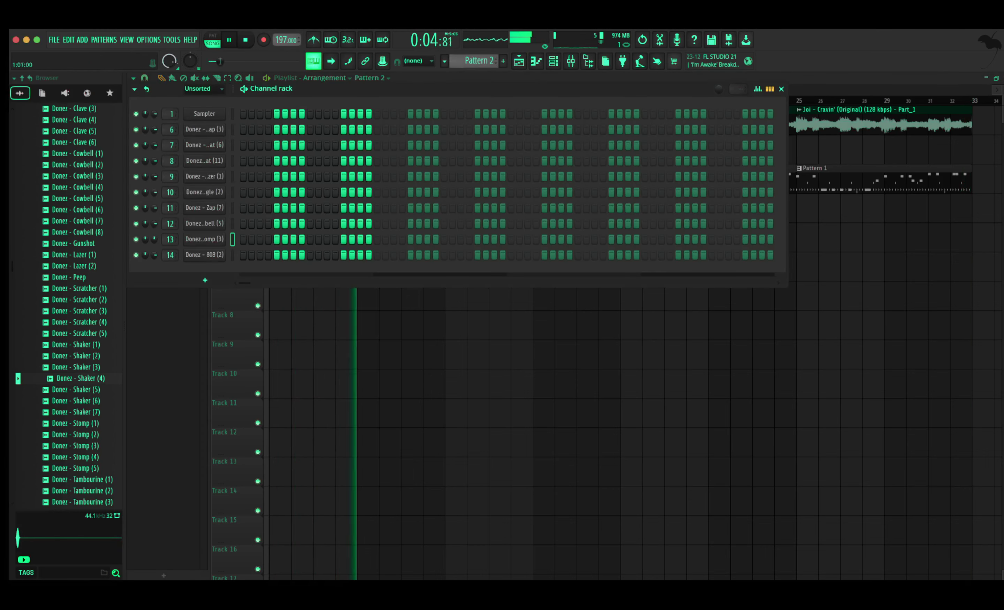
key(F6)
click(303, 239)
drag(302, 238, 281, 181)
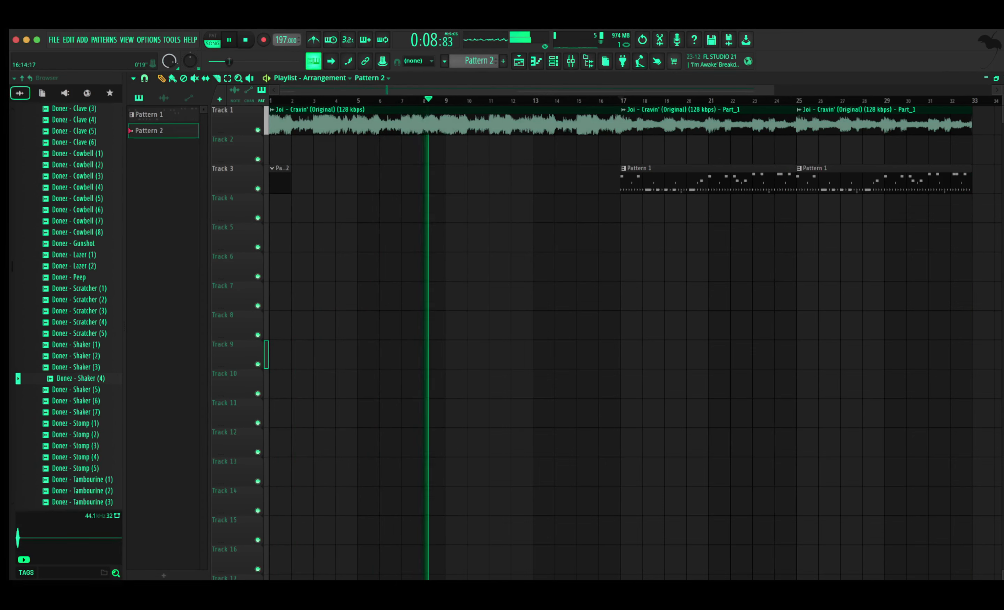
drag(618, 101, 270, 101)
Copy the 808 (2) channel's notes from Pattern 1 and paste them into Pattern 2
click(553, 61)
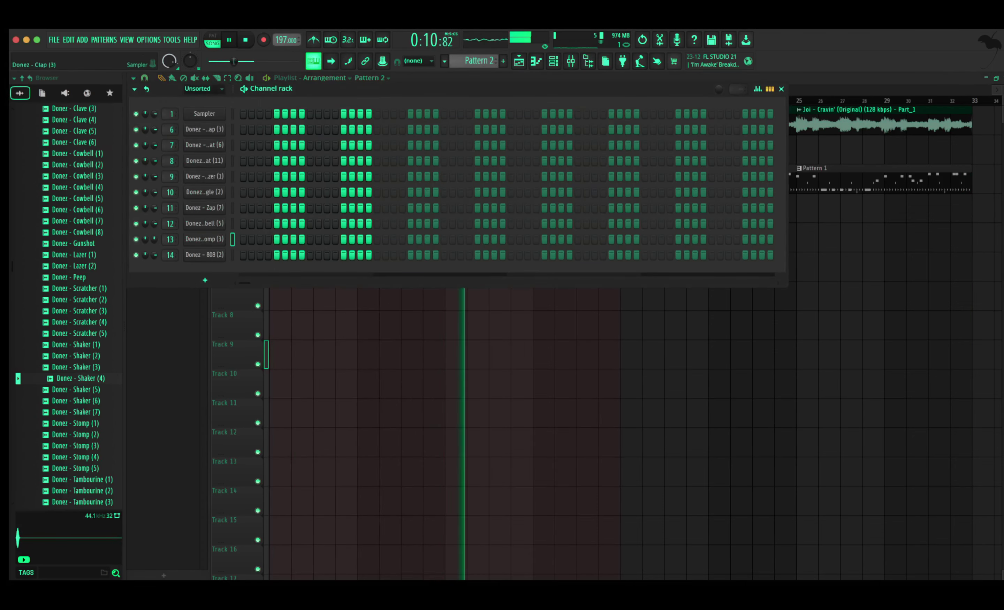
key(KP_Subtract)
key(KP_Subtract)
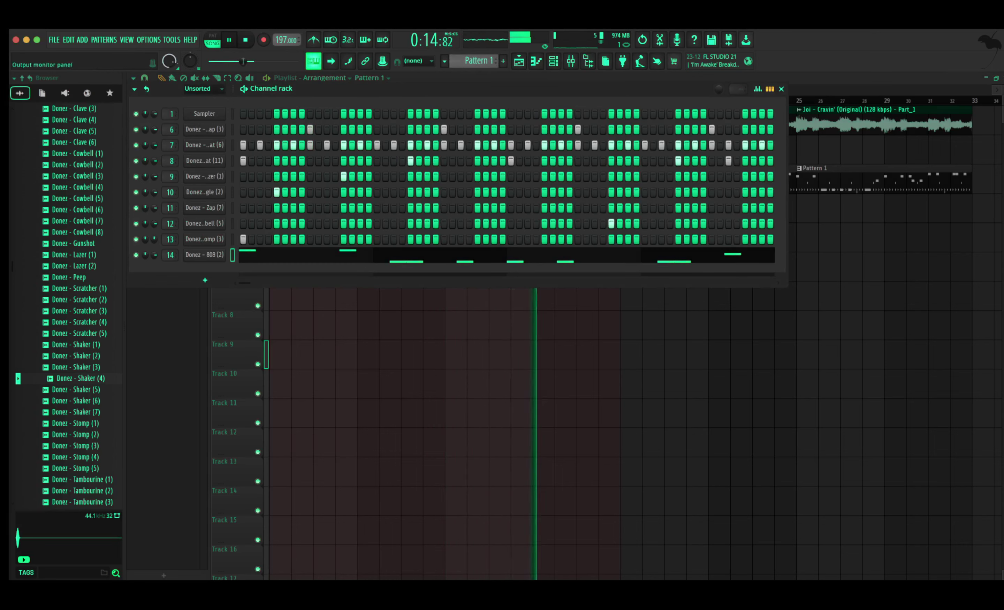
key(KP_Add)
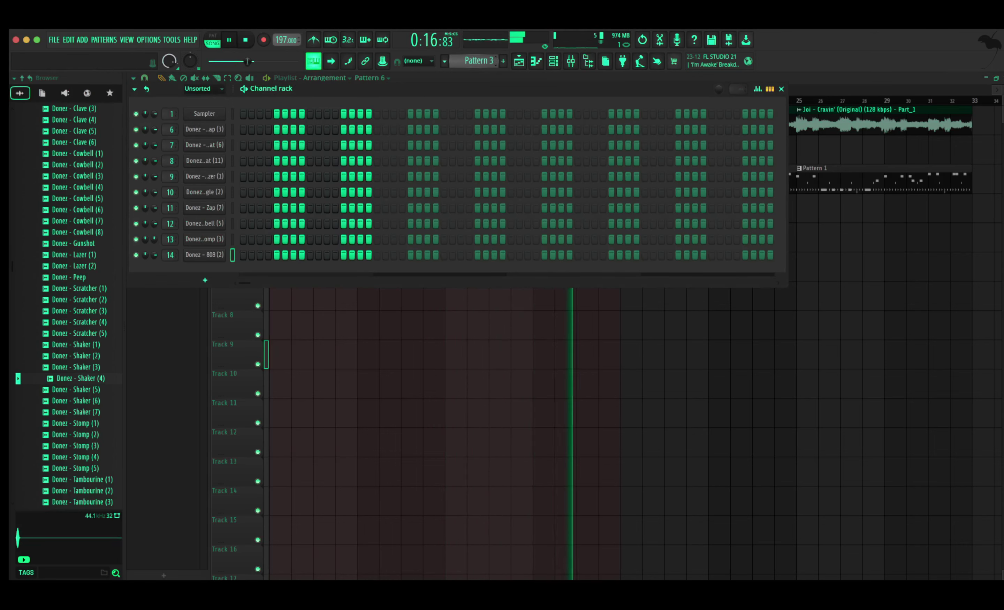
key(super+v)
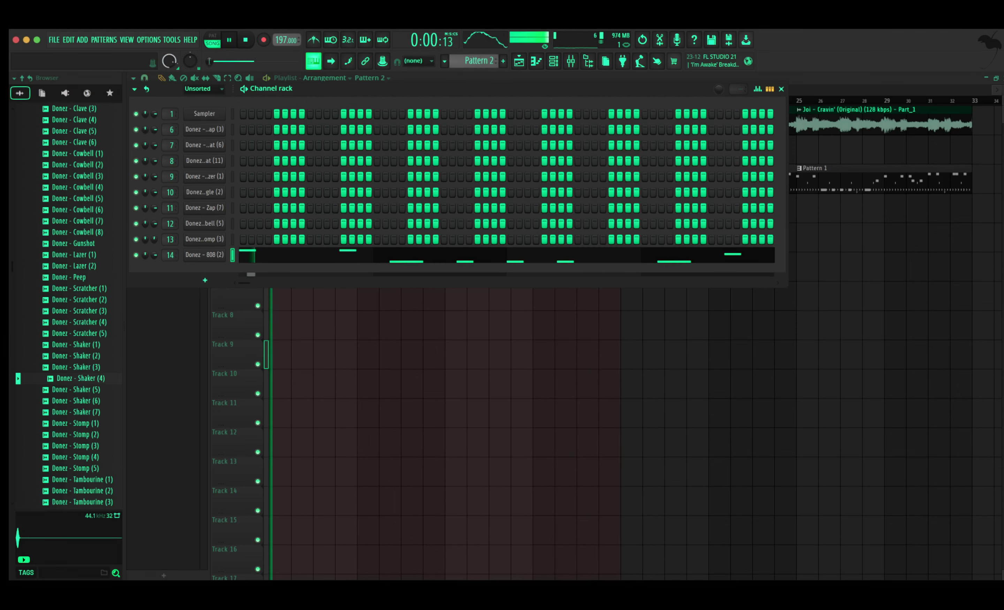
Add an extra C5 note to the 808 line in Pattern 2 just before bar 3
click(536, 61)
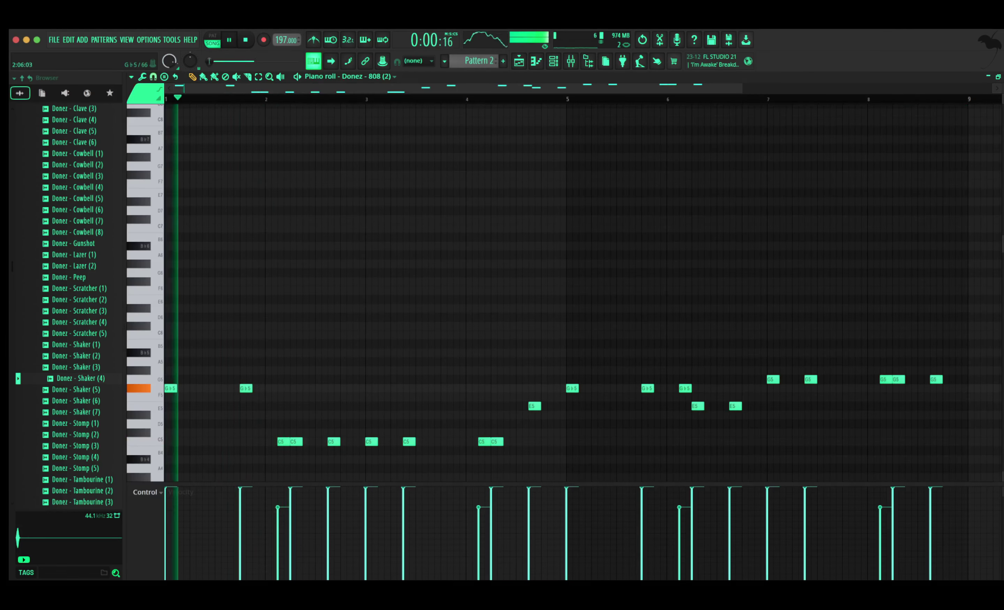
scroll(305, 388, down, 3)
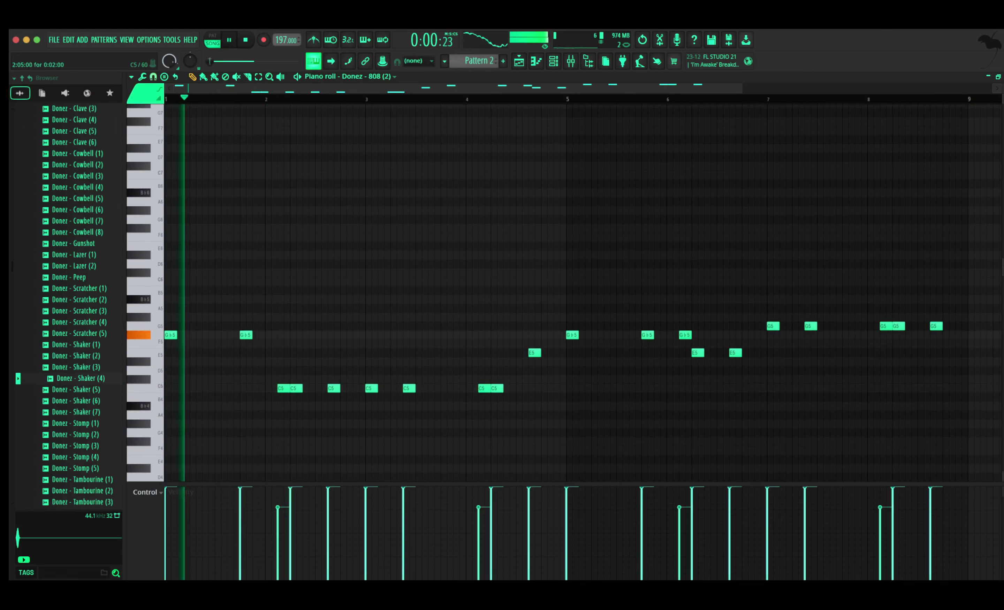
key(space)
key(space)
drag(297, 388, 359, 388)
key(space)
key(space)
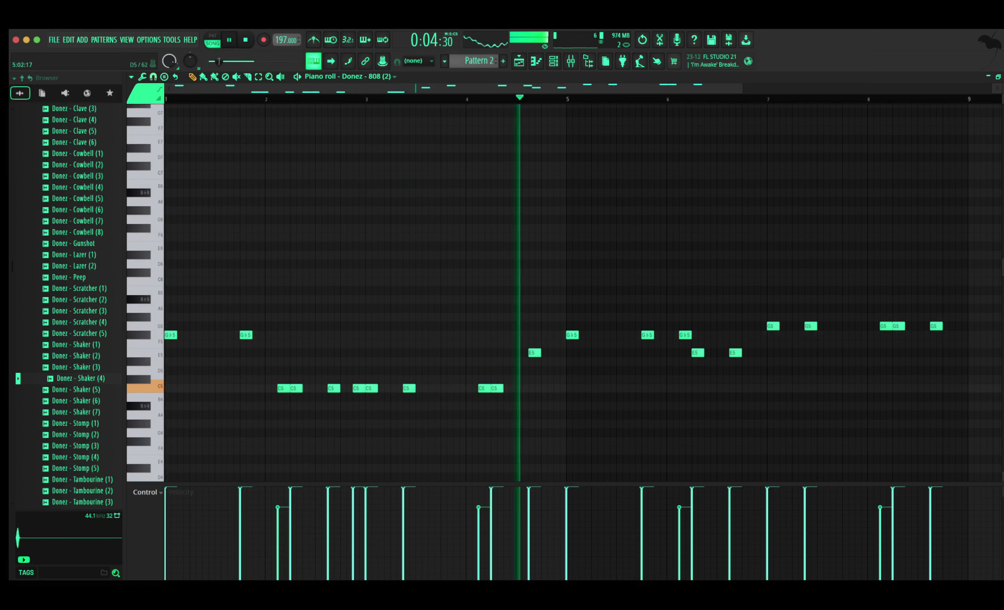
Duplicate all eight bars of 808 notes into bars 9 to 16 of Pattern 2
drag(688, 349, 762, 353)
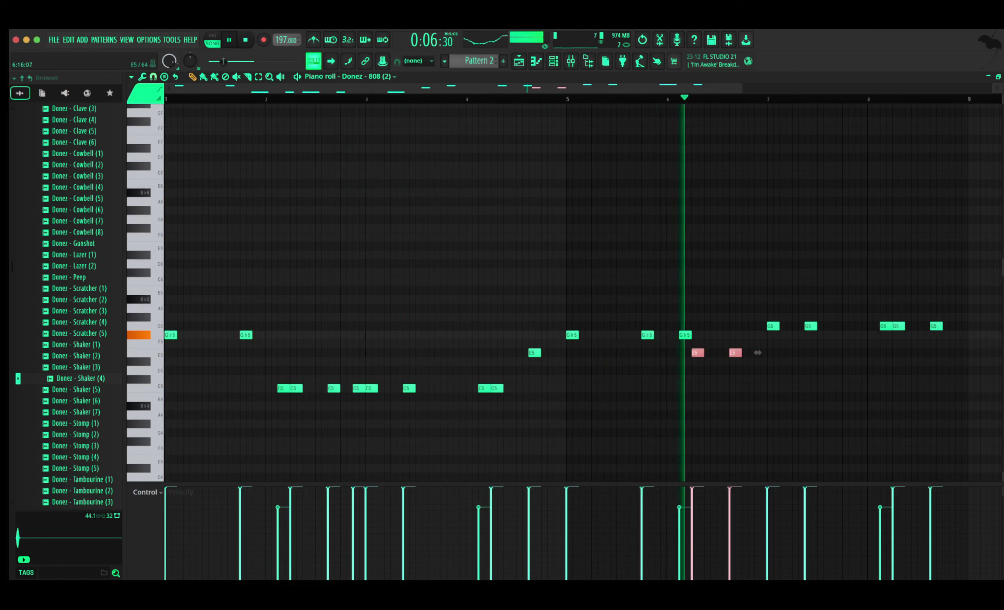
drag(724, 315, 923, 327)
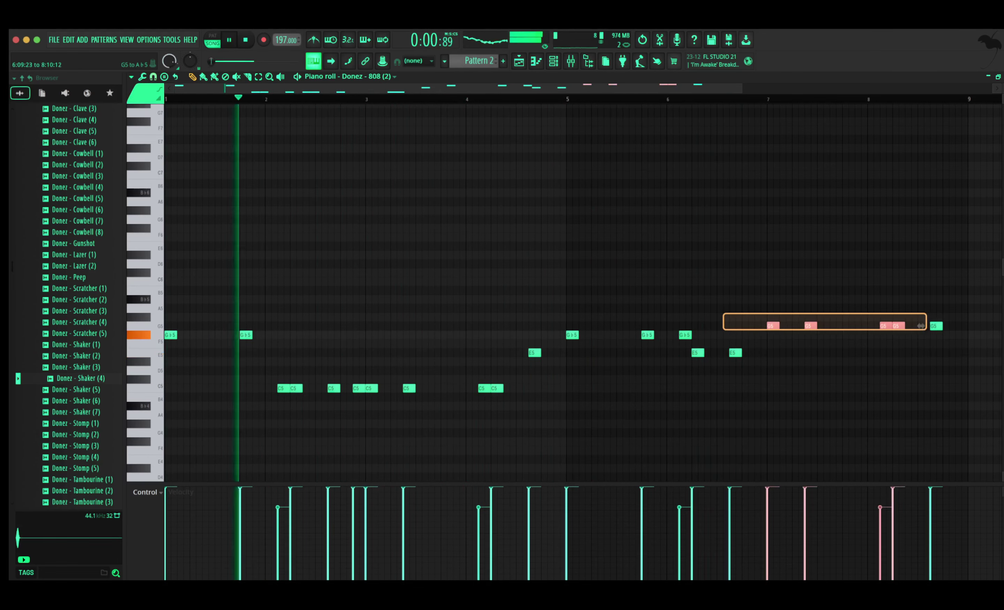
key(ctrl+a)
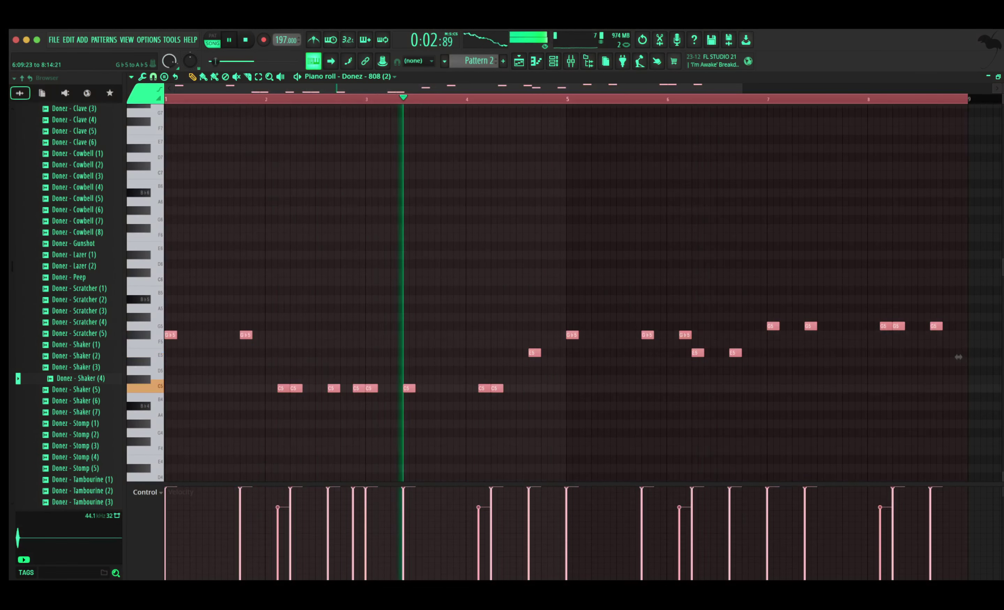
key(ctrl+b)
scroll(628, 308, left, 10)
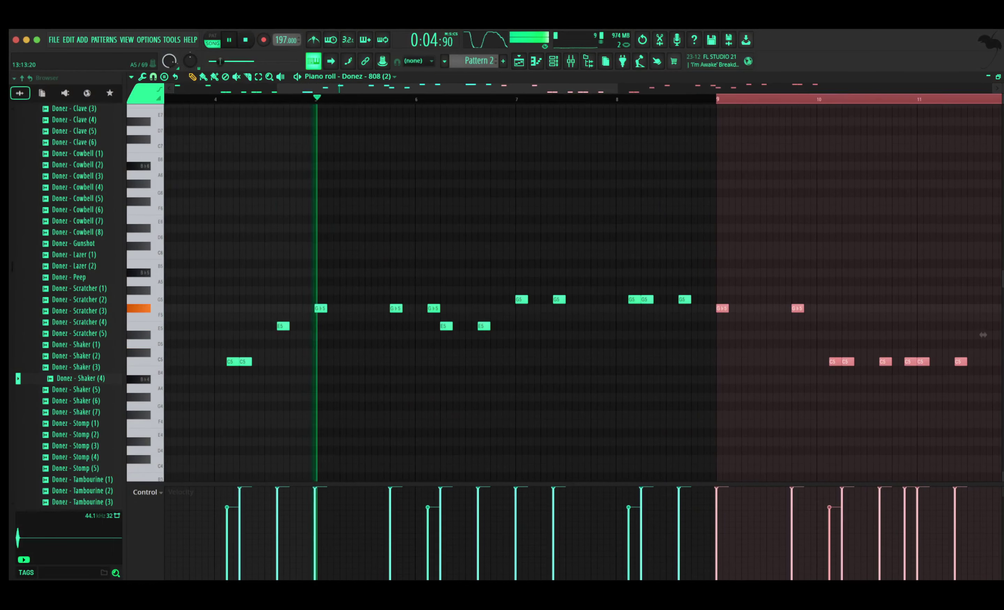
Lower the G5 notes of the 808 in bars 7 and 8 to C5
drag(491, 249, 688, 361)
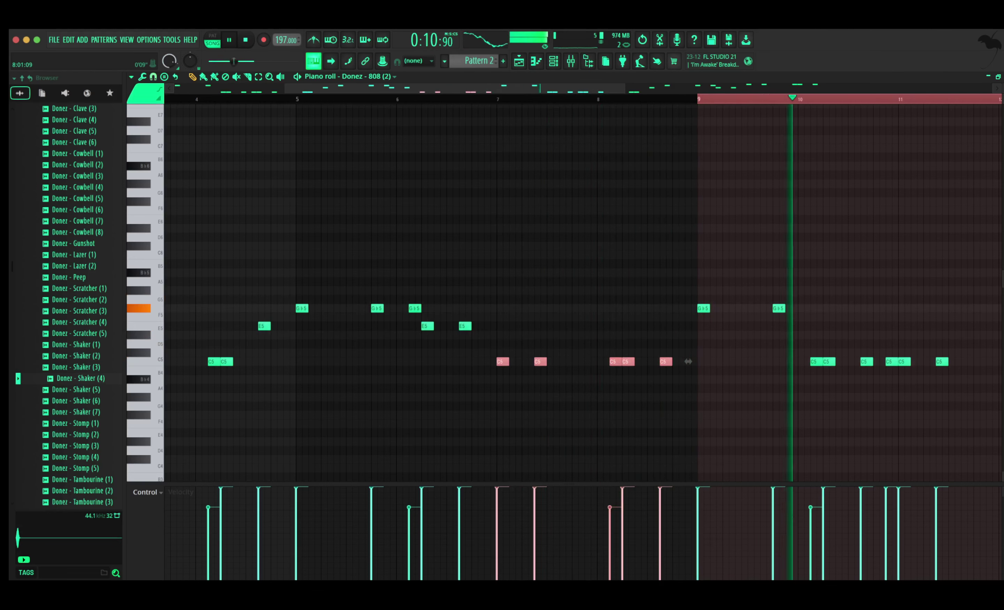
drag(625, 89, 751, 89)
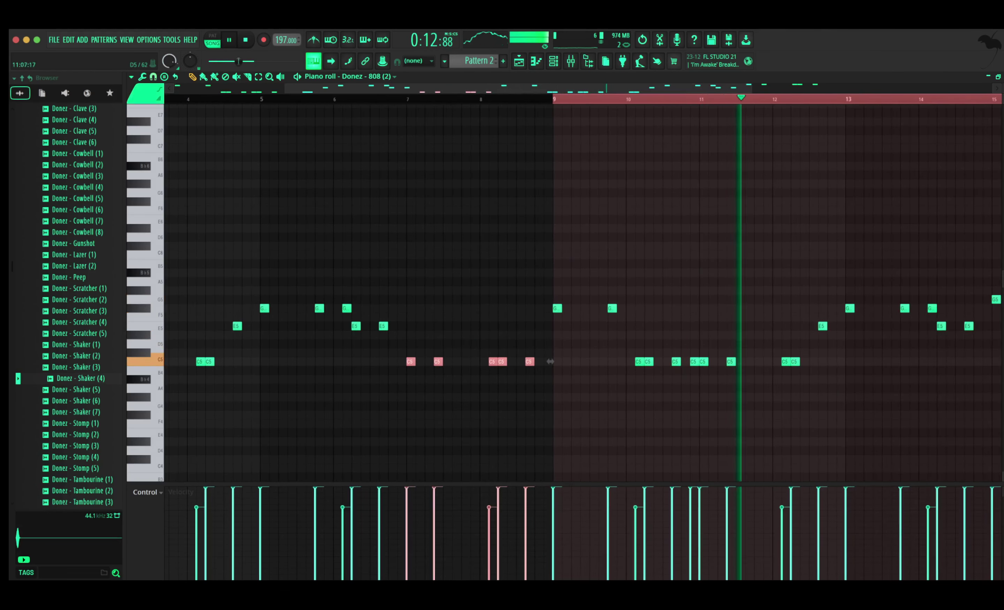
Raise the single C5 808 note late in bar 10 by one octave to C6
click(629, 99)
click(628, 99)
drag(681, 367, 681, 365)
key(space)
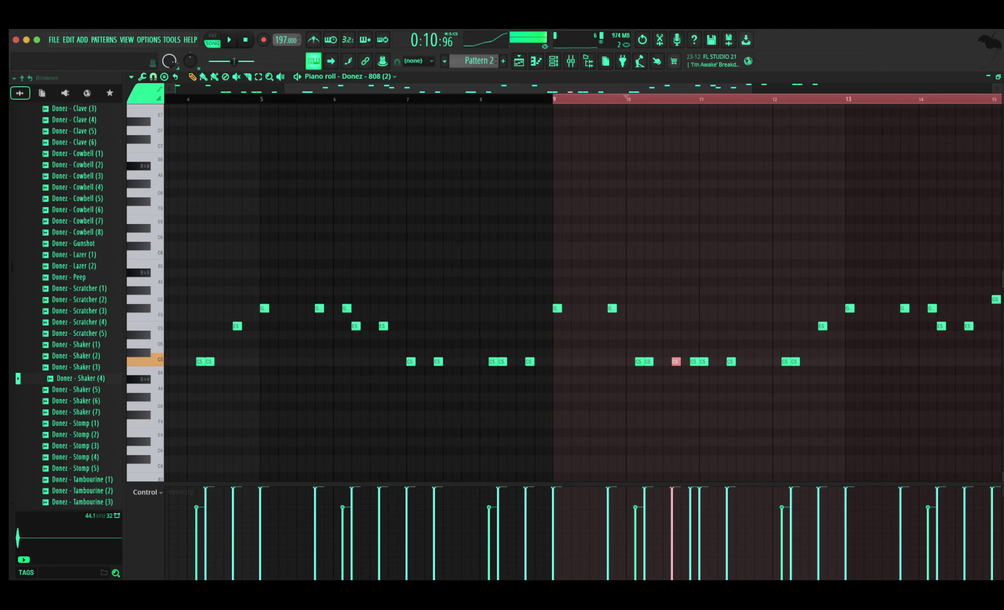
key(ctrl+Up)
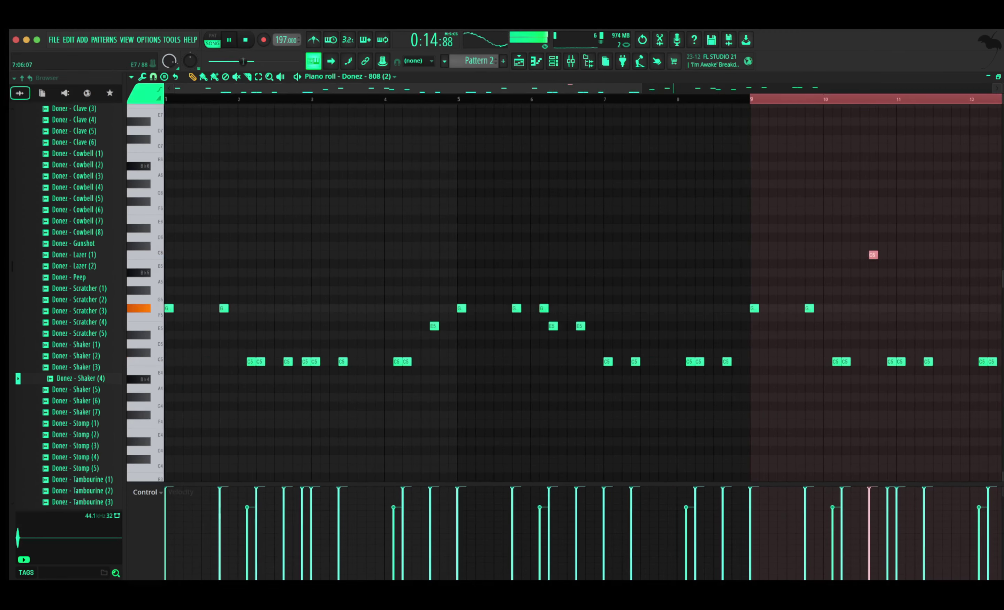
Add a G5 note to the 808 line late in bar 15 and return to the channel rack
scroll(643, 299, down, 3)
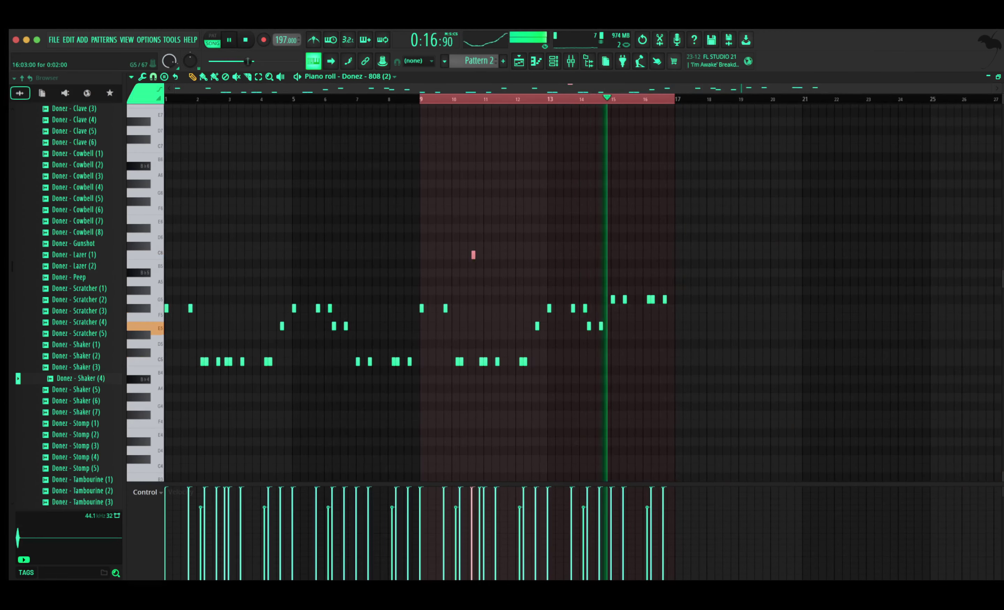
click(638, 300)
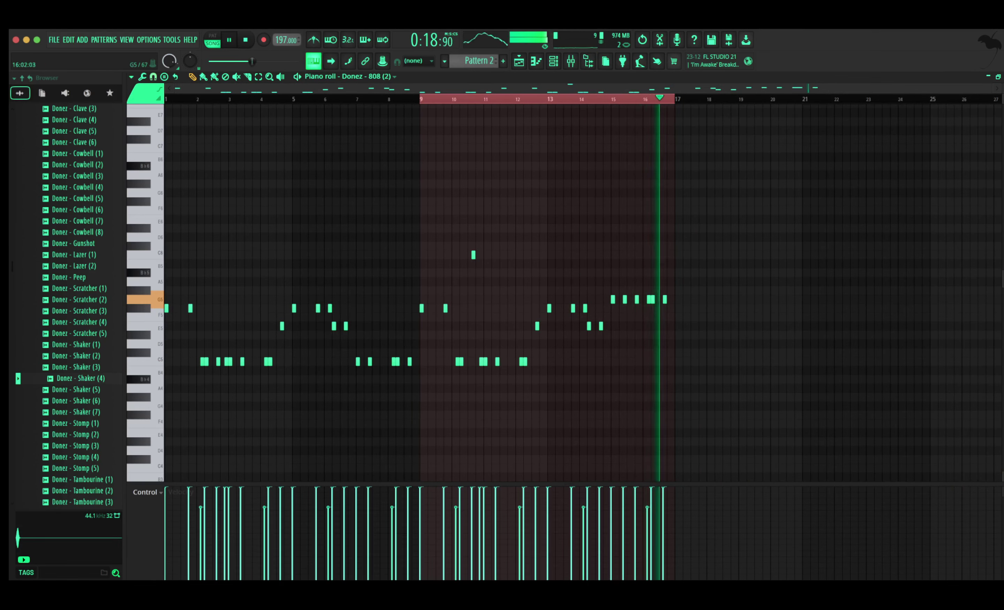
key(ctrl+a)
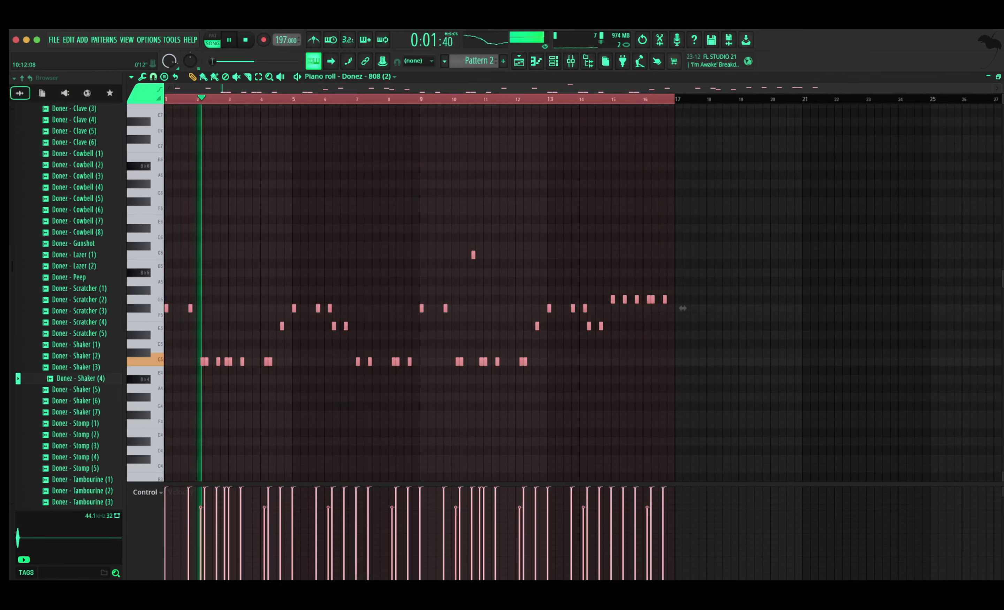
key(Escape)
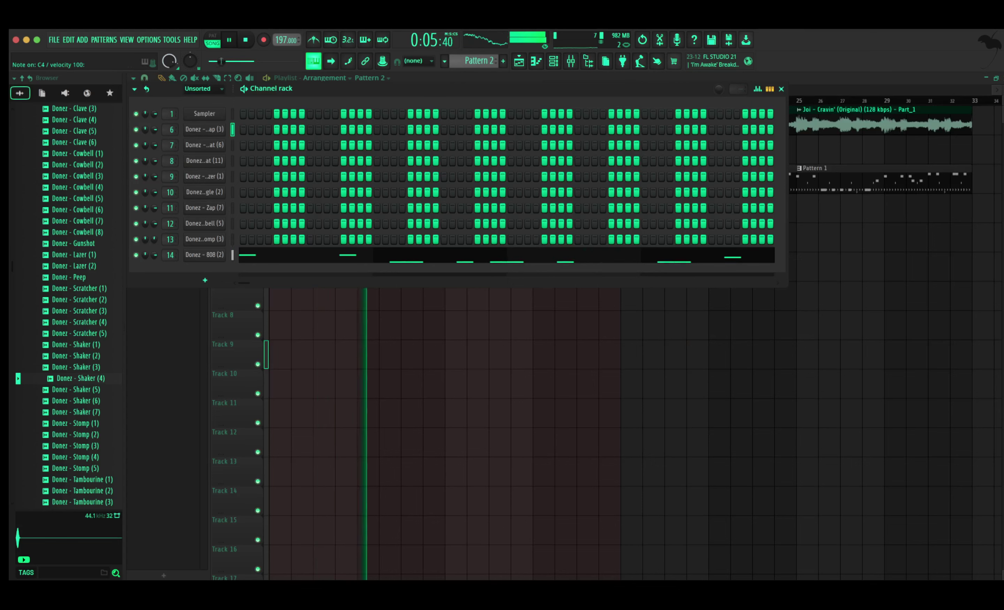
Fill the Hi Hat (6) channel in Pattern 2 on every second step, leaving gaps at the ends of bars 2 and 4
click(252, 224)
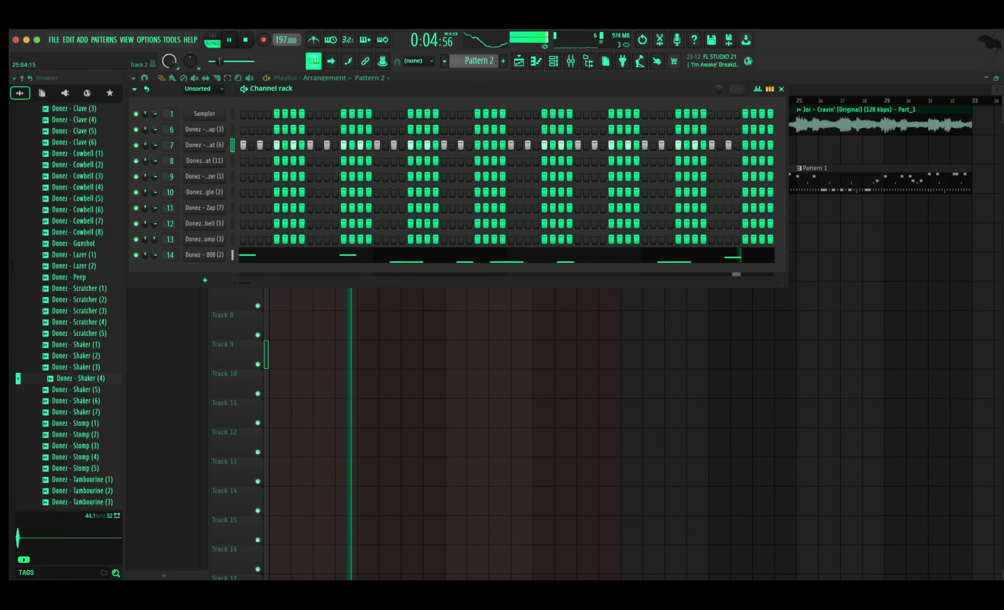
key(F6)
key(space)
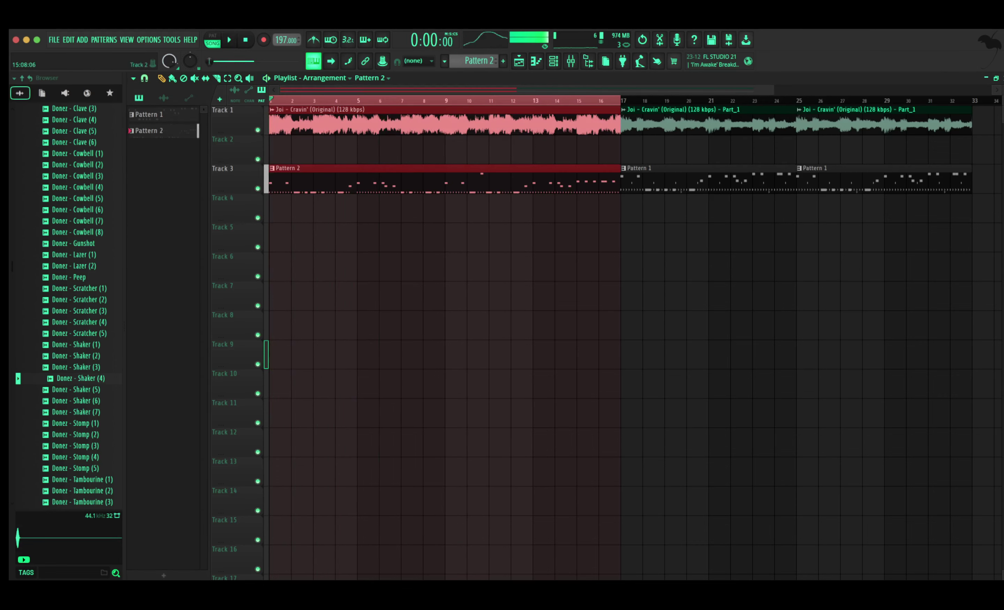
Delete all Hi Hat (6) notes from bar 5 onward in Pattern 2
key(F7)
drag(706, 393, 291, 349)
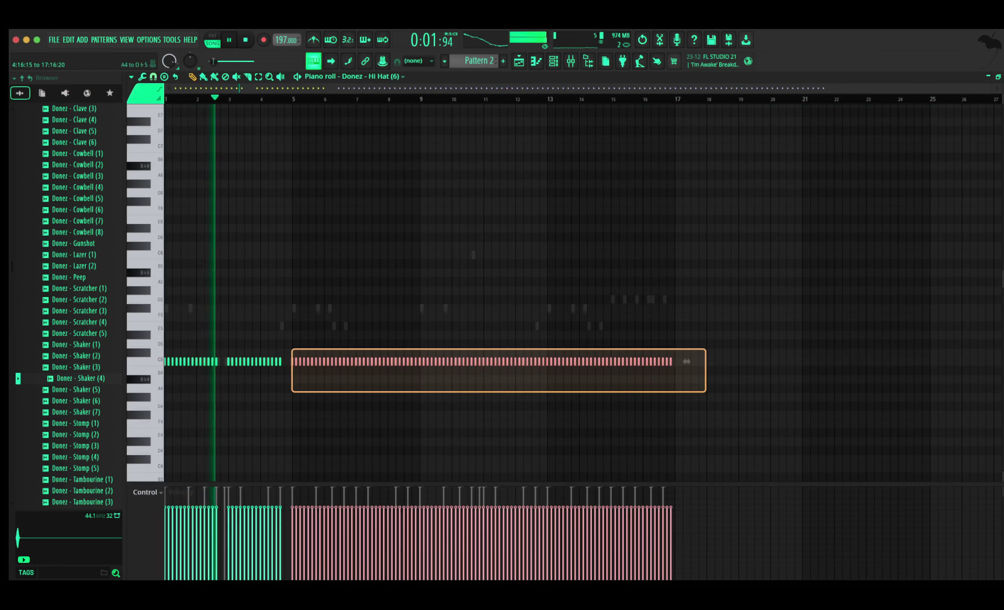
key(Delete)
Duplicate the first four bars of hi-hat notes three times through bar 16, and switch the channel rack to Pattern 1
key(ctrl+a)
key(space)
key(space)
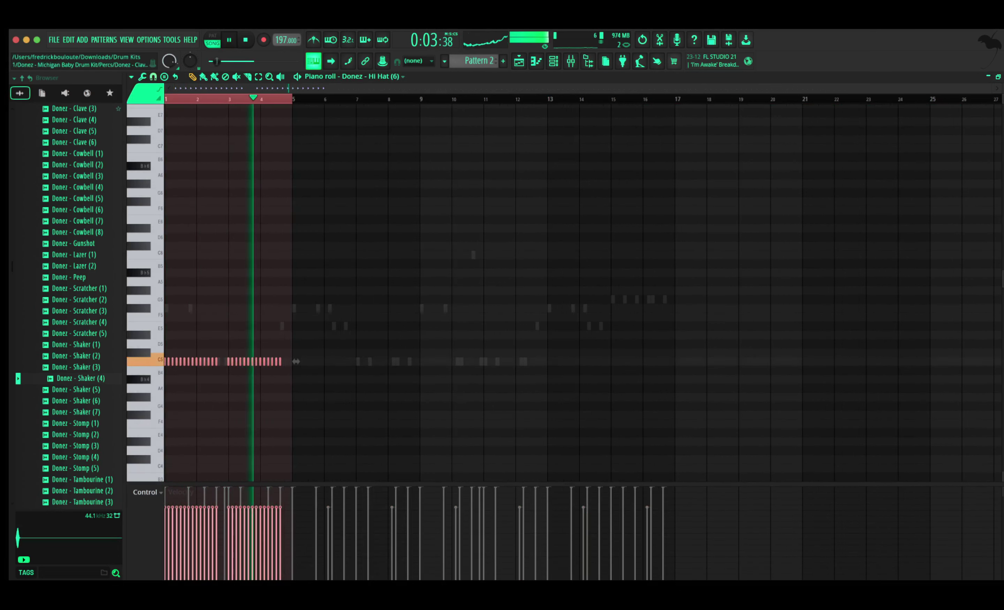
key(ctrl+b)
key(ctrl+b)
key(ctrl+b)
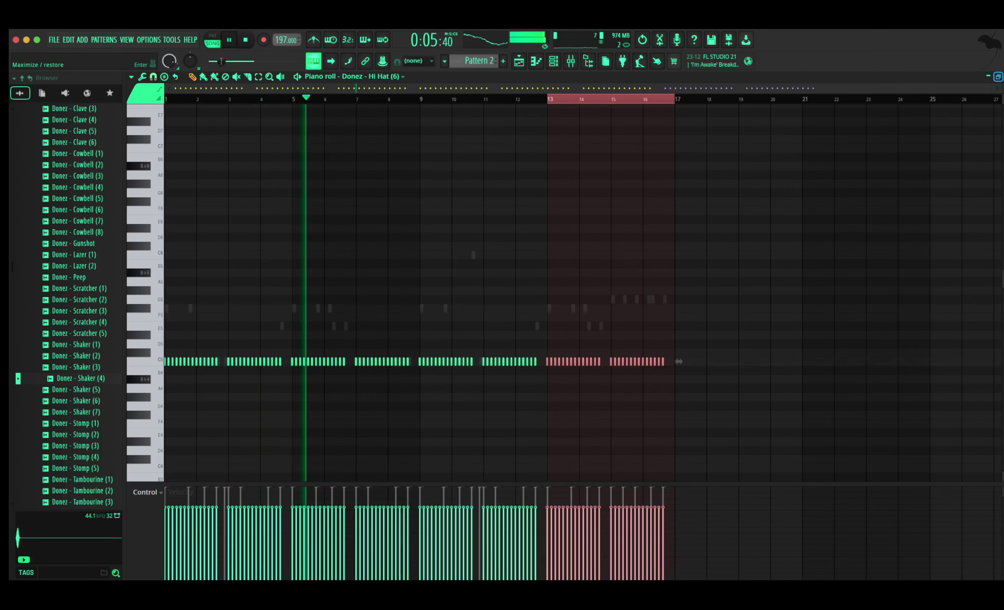
key(F5)
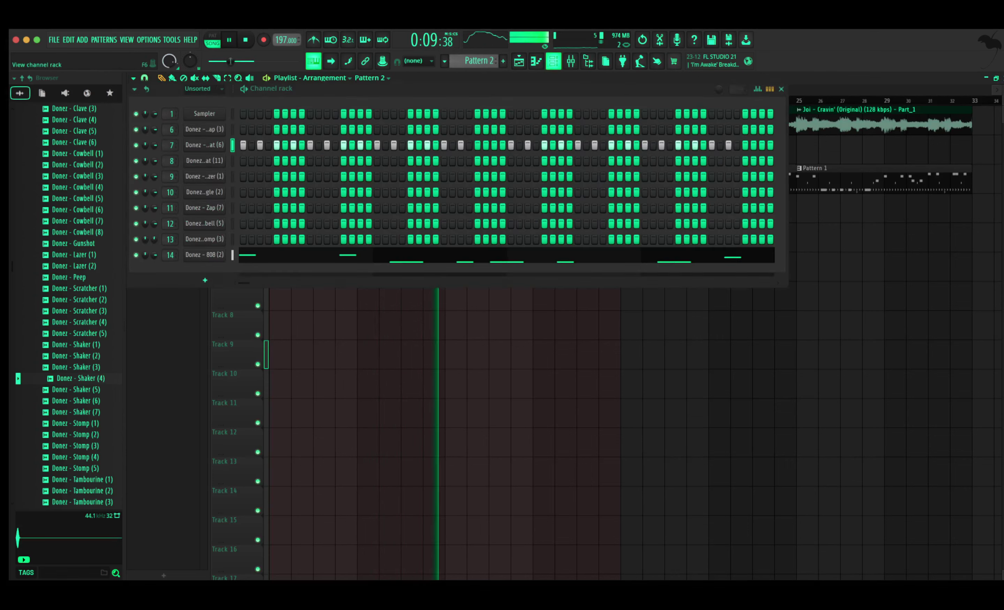
key(F6)
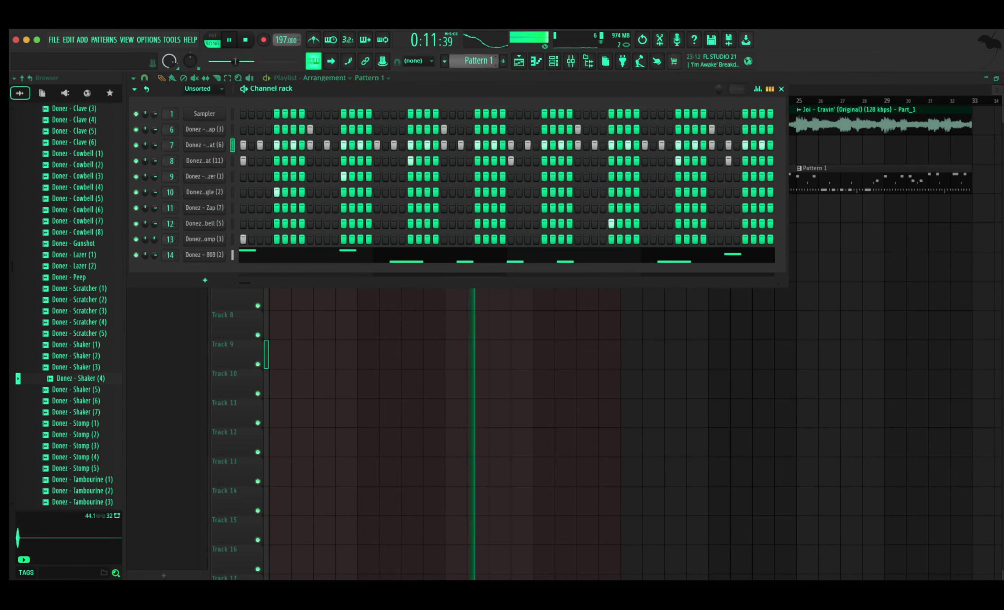
In Pattern 2, duplicate the first eight bars of Clap (3) notes into bars 9 to 16
key(Right)
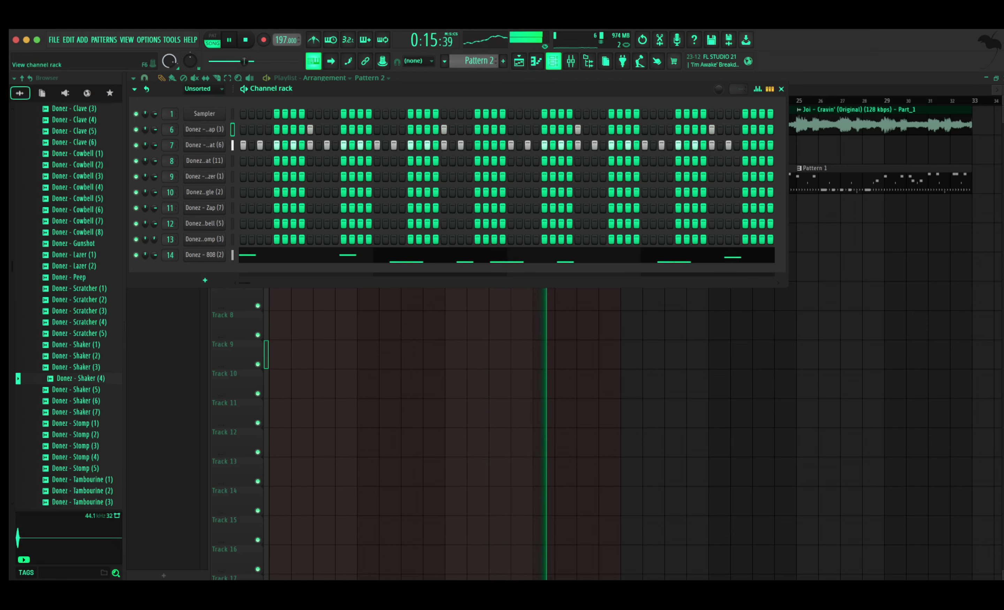
click(570, 61)
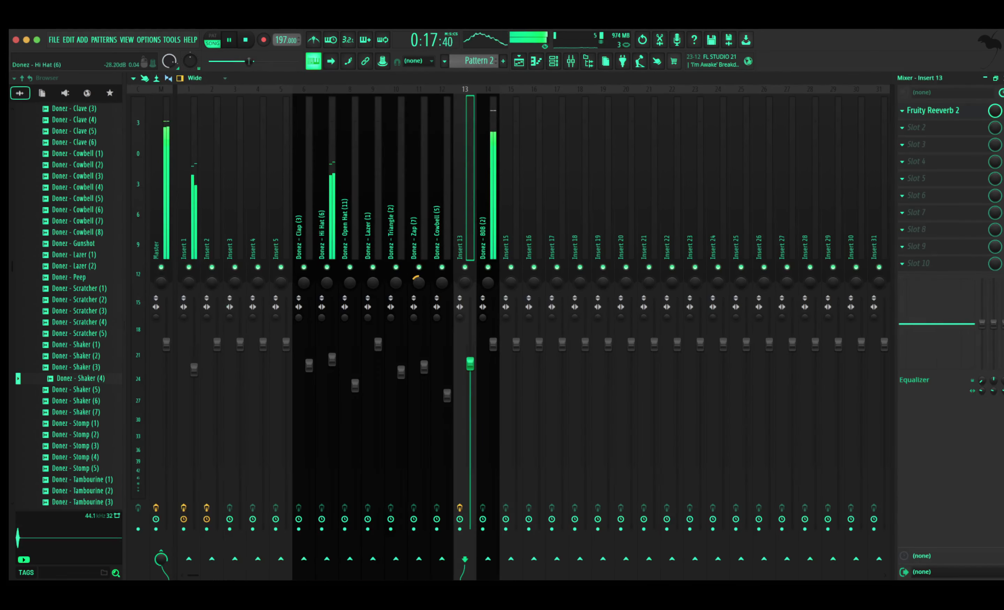
click(553, 61)
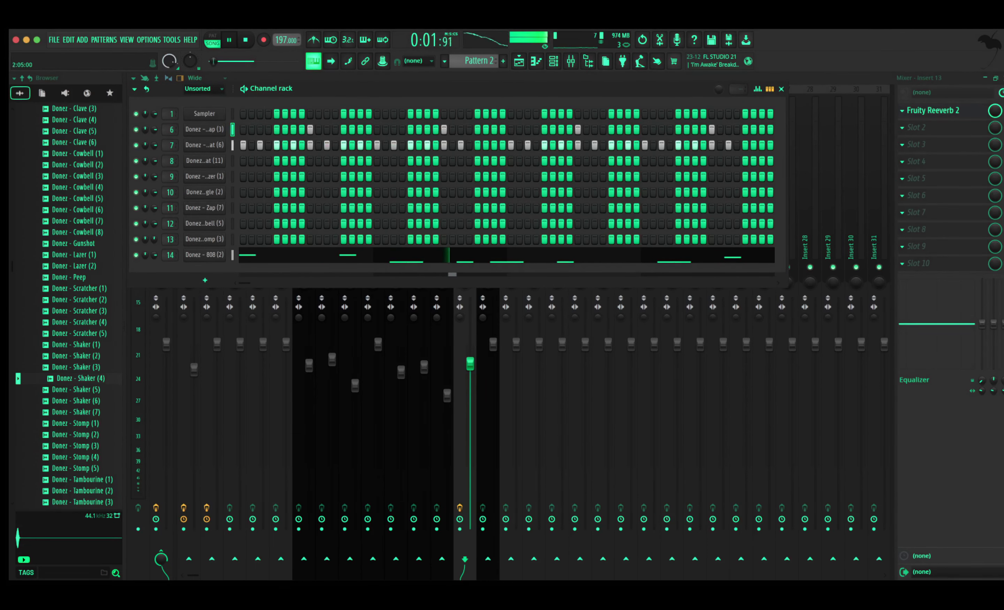
click(536, 61)
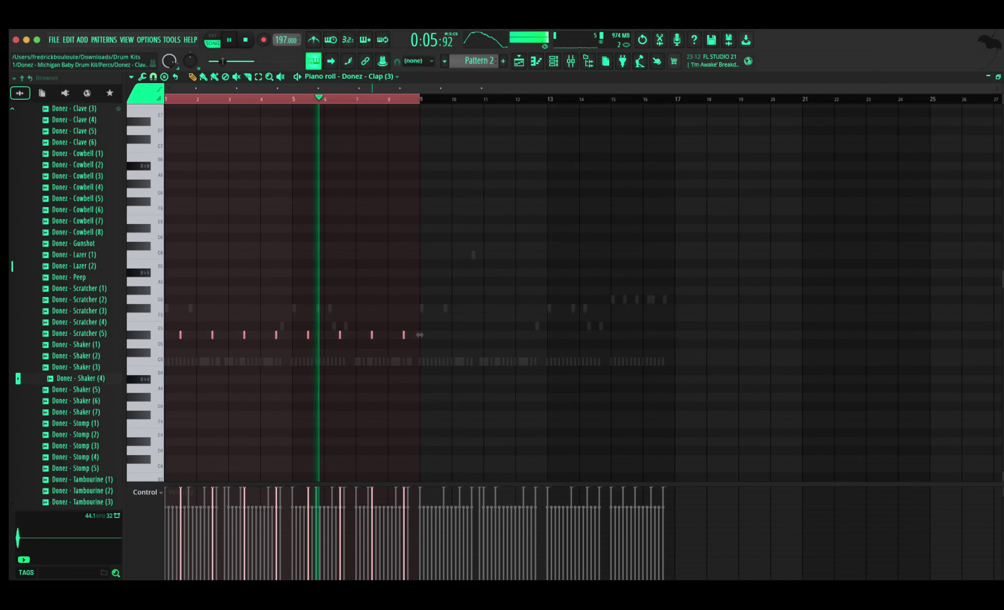
key(ctrl+b)
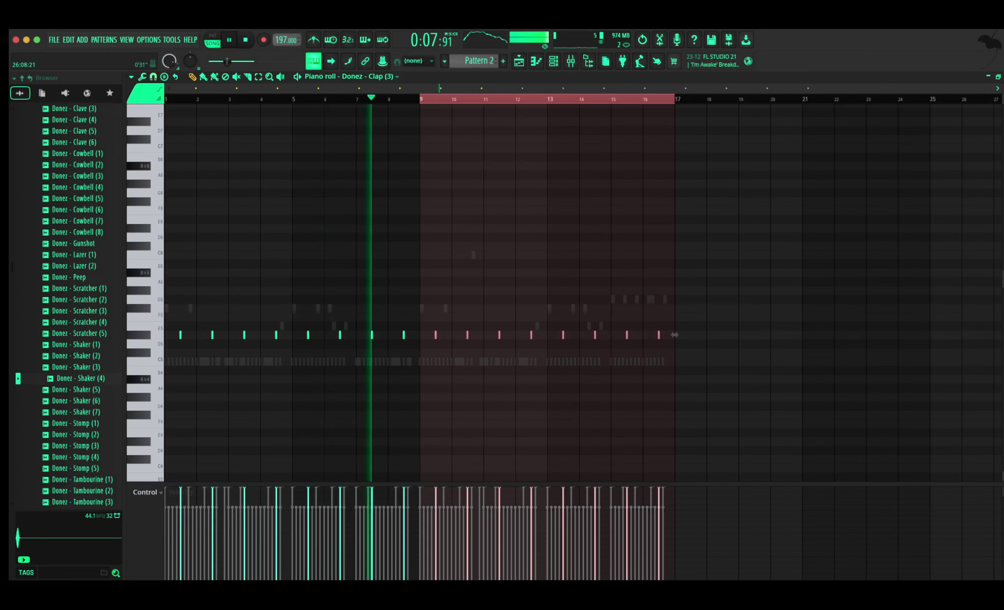
key(Escape)
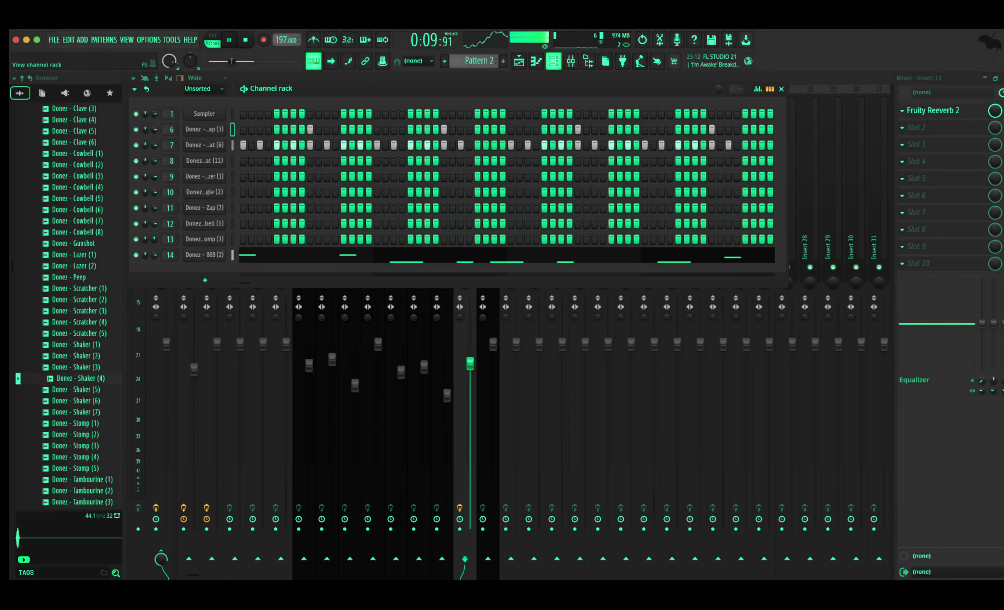
Transpose all Clap (3) notes in Pattern 2 to D5 and return to the channel rack
key(F6)
key(F7)
key(ctrl+a)
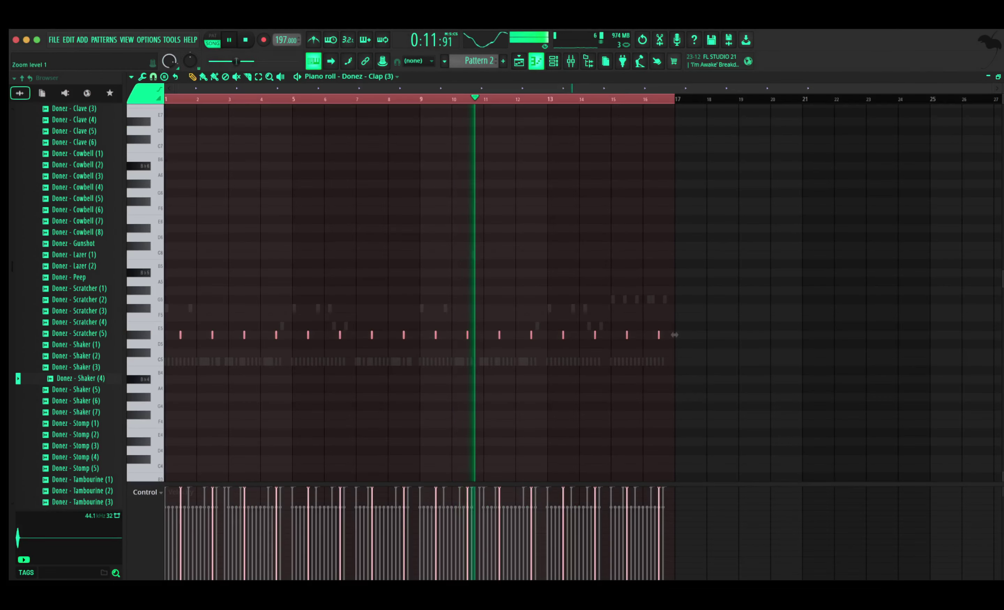
key(Down)
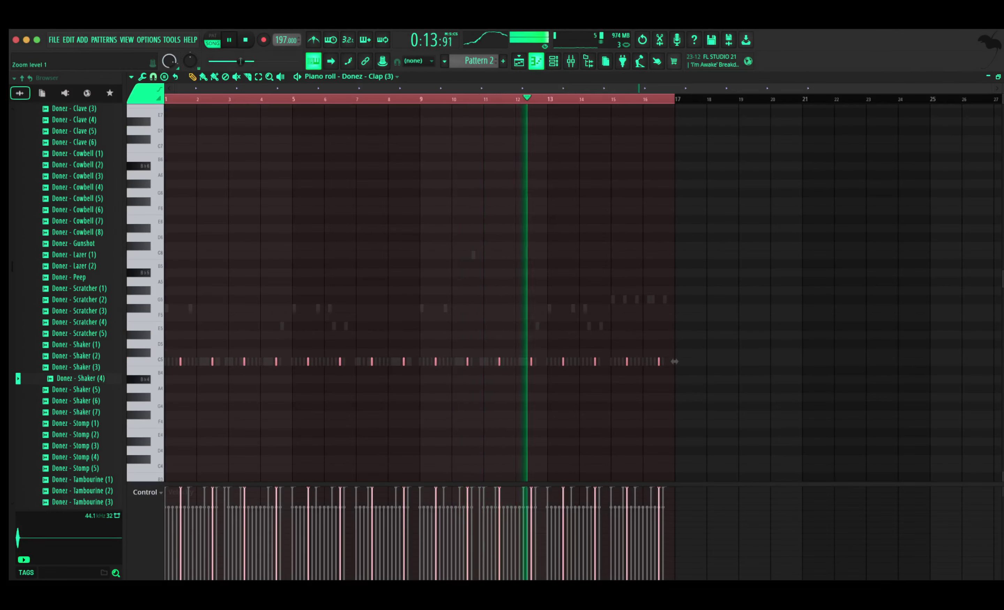
key(Up)
key(Up)
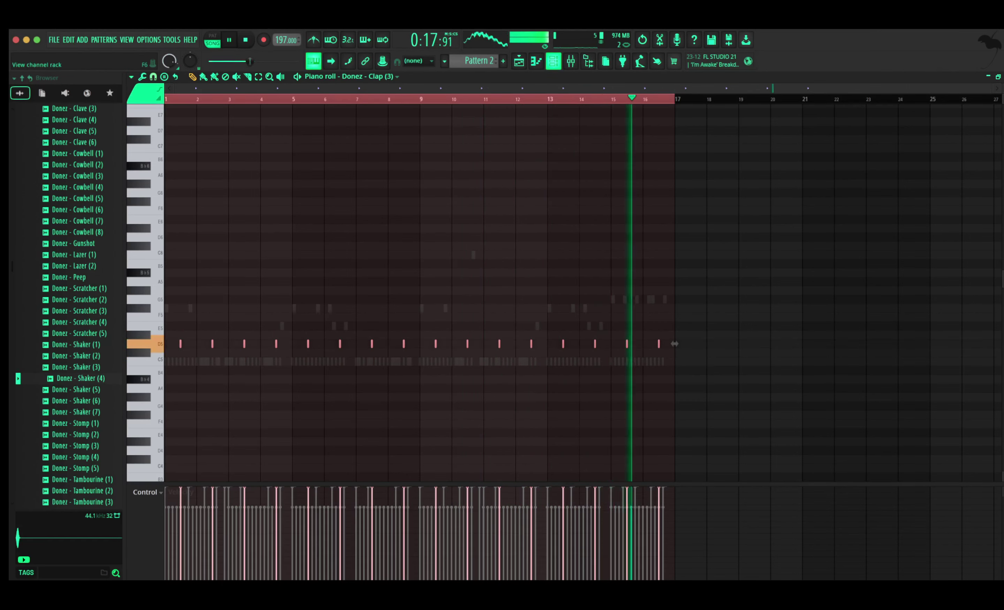
key(F6)
key(super+d)
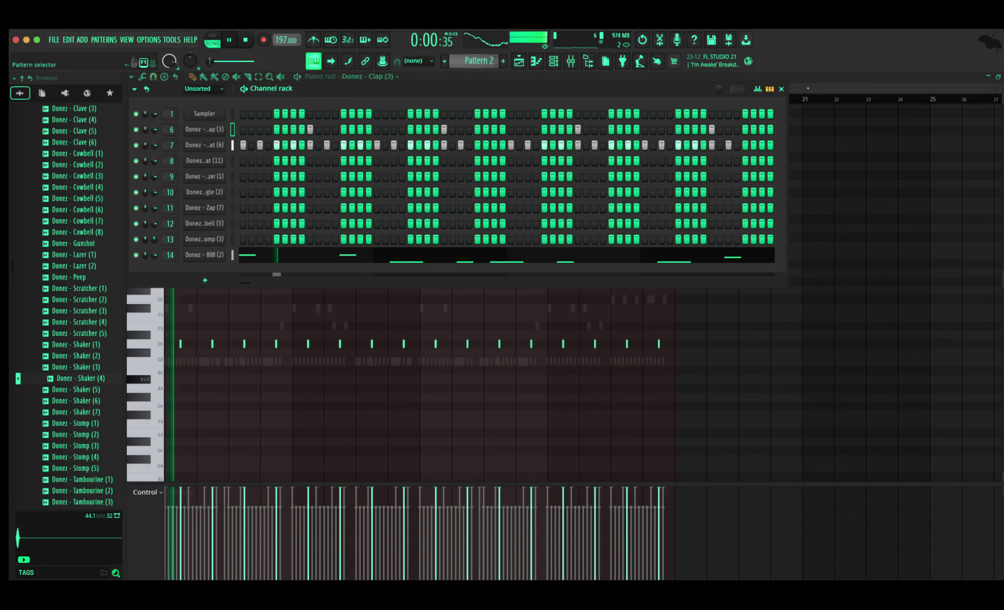
Delete the Clap (3) notes from bar 9 onward in Pattern 1, and switch the channel rack back to Pattern 2
scroll(477, 61, up, 1)
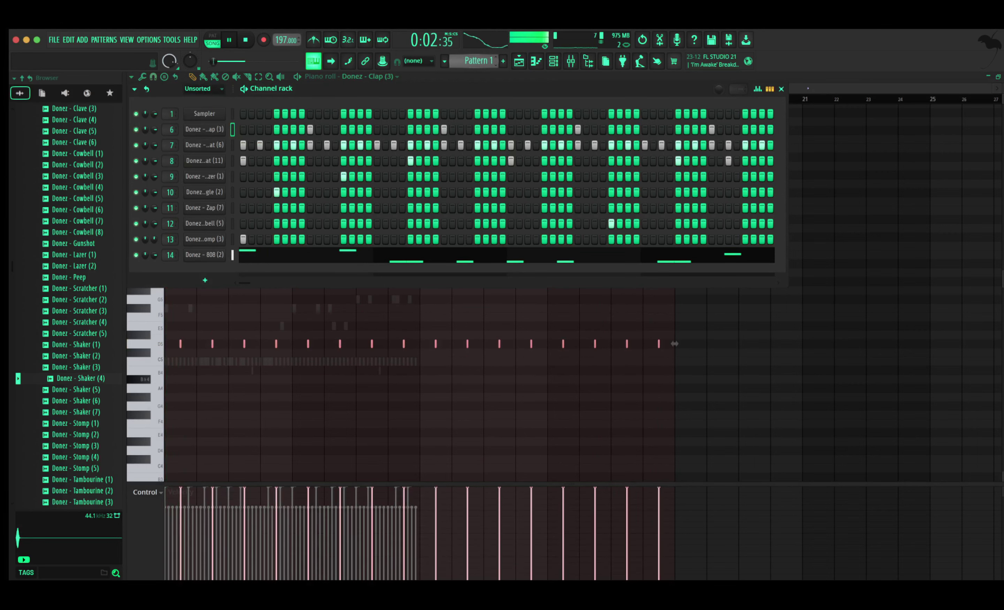
key(F6)
drag(753, 394, 424, 303)
key(Delete)
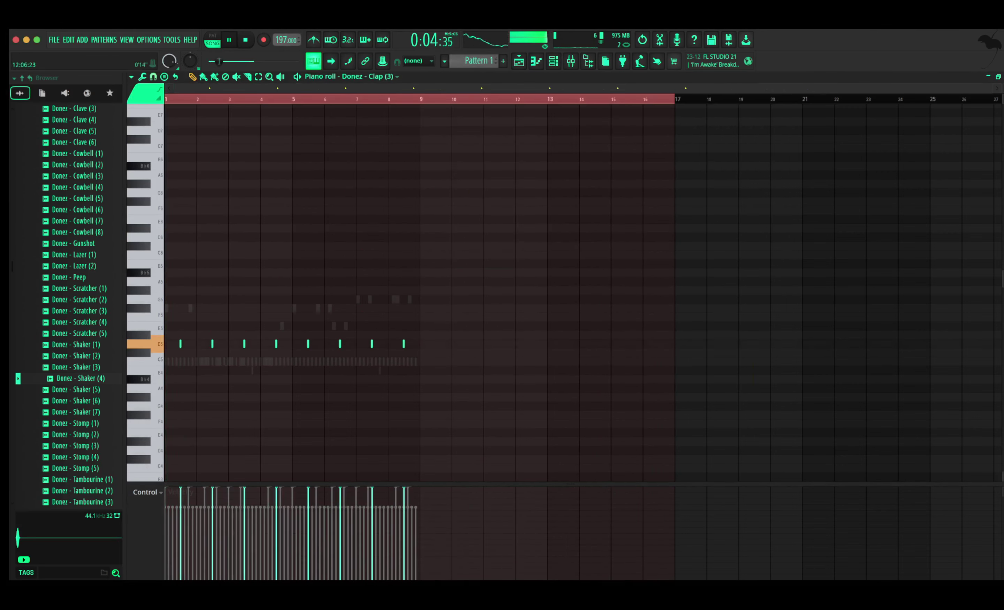
key(F6)
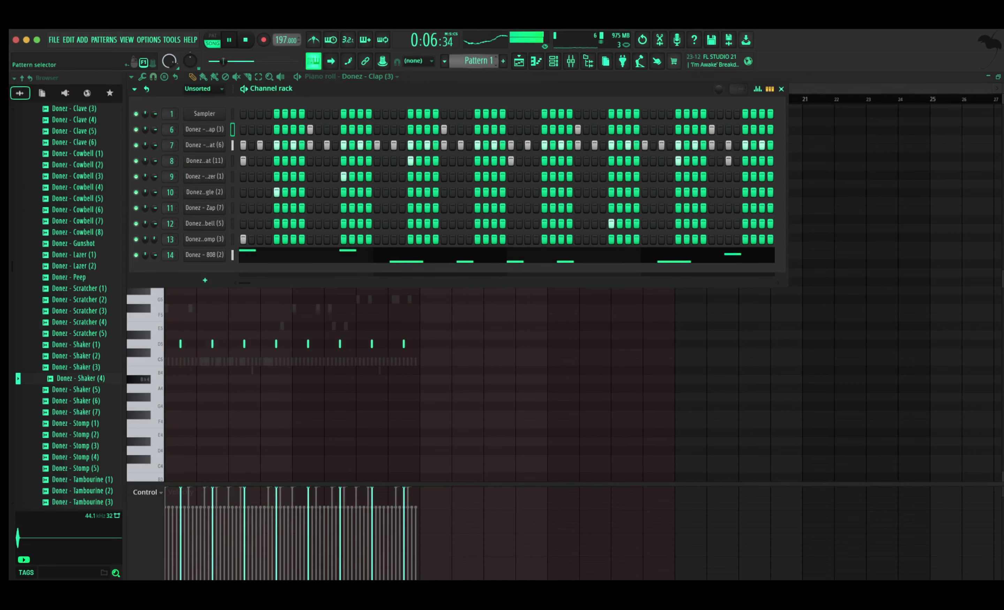
key(KP_Add)
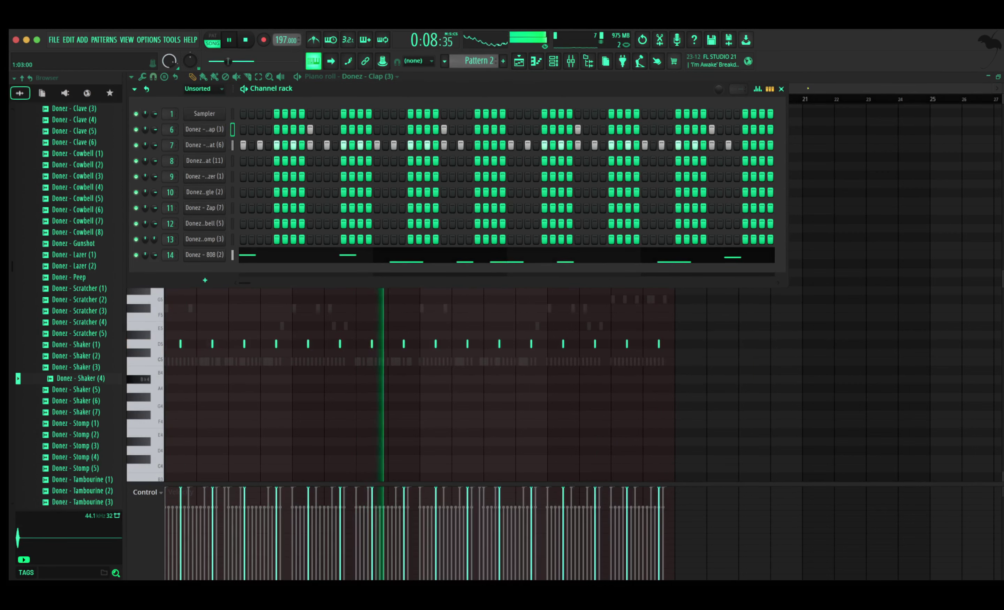
Duplicate the first four bars of Open Hat (11) notes three times through bar 16 in Pattern 2
key(space)
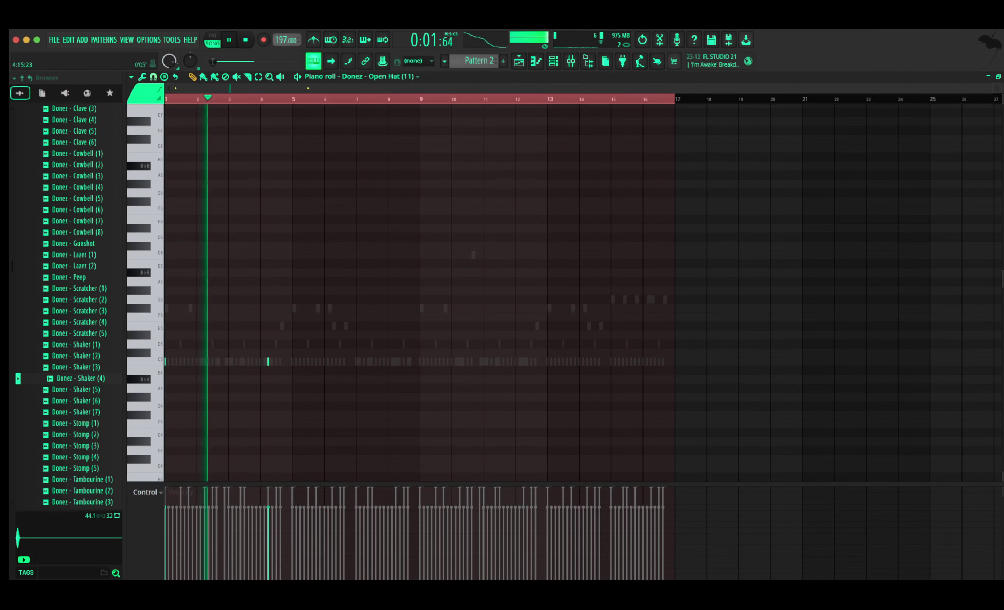
drag(296, 99, 166, 99)
key(super+b)
key(ctrl+b)
key(ctrl+b)
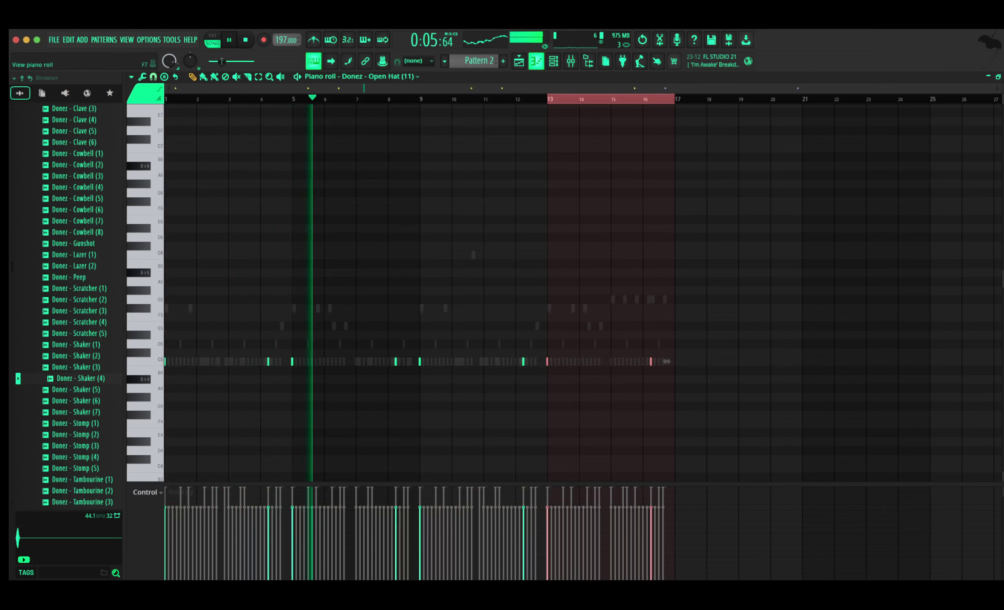
key(F6)
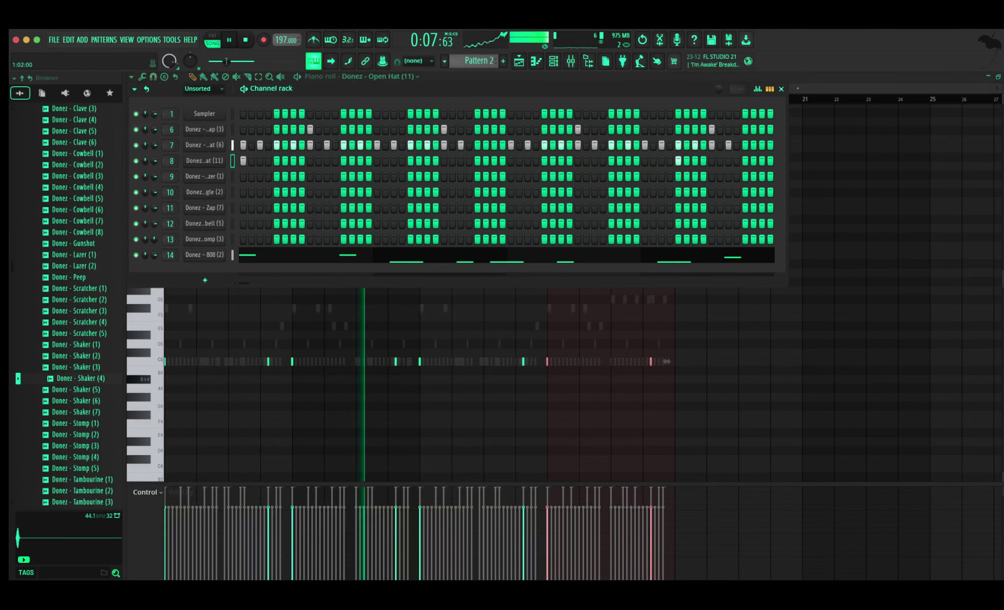
Copy the Open Hat (11) notes to Stomp (3) with an added hit in bar 2, and clear the Stomp notes from bar 5 onward
key(ctrl+c)
click(232, 239)
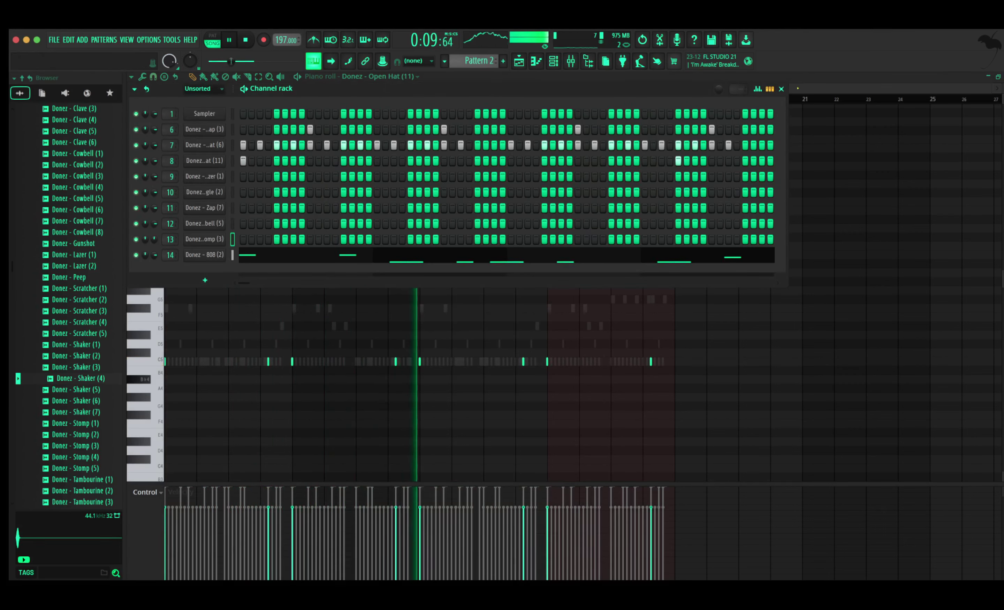
key(ctrl+v)
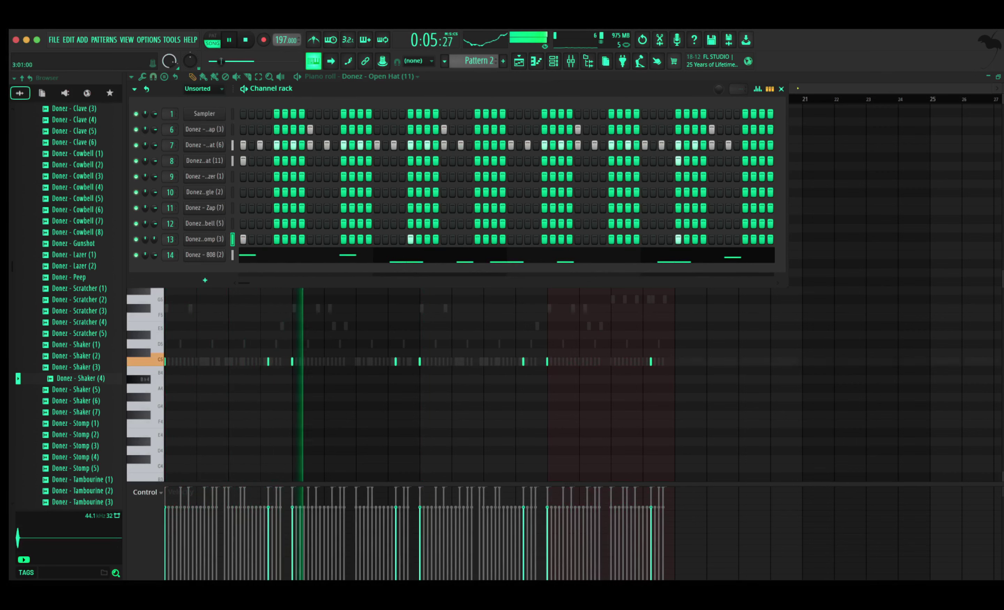
key(F6)
key(space)
key(space)
drag(689, 402, 293, 295)
key(Delete)
Duplicate the first four bars of Stomp (3) notes through bar 16, removing the surplus copy past bar 17
drag(293, 99, 165, 99)
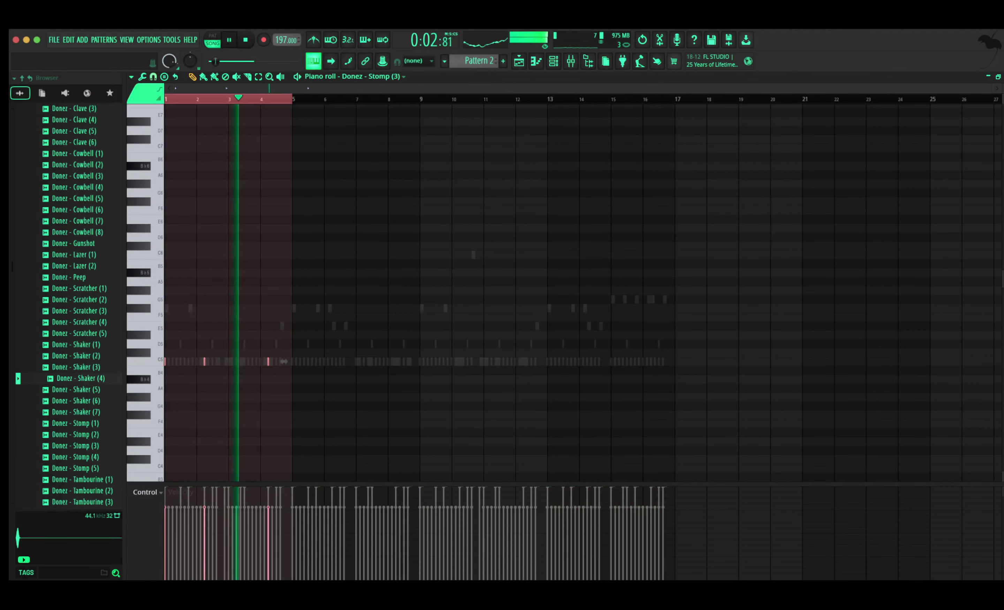
key(ctrl+b)
key(ctrl+b)
key(ctrl+b)
key(ctrl+b)
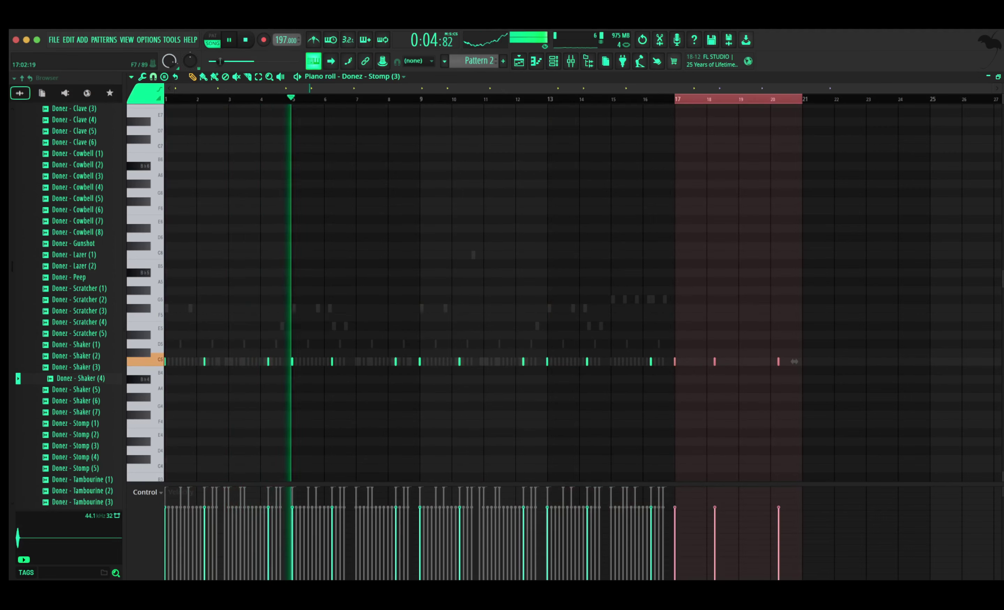
key(Delete)
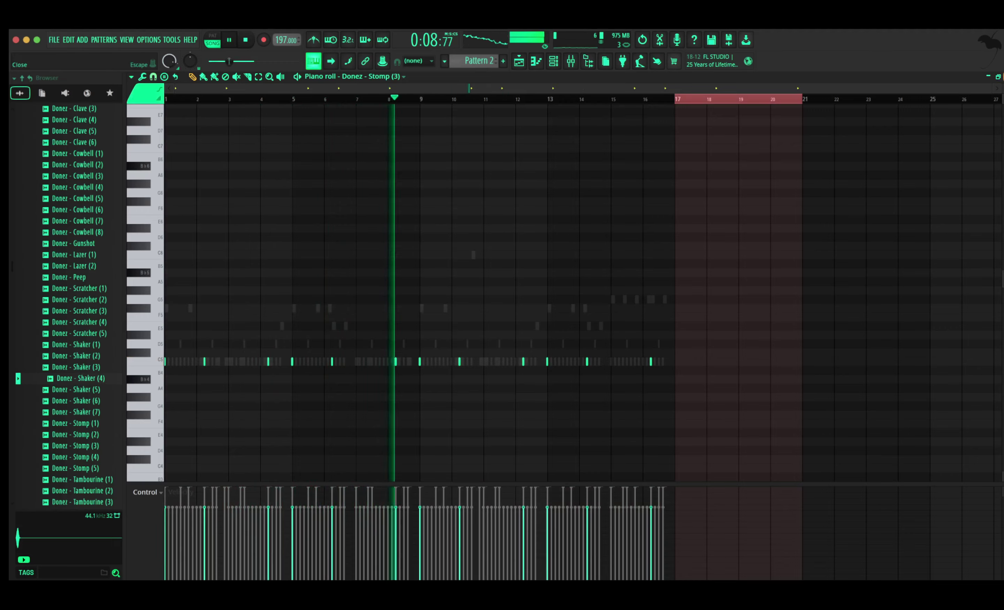
key(Escape)
Repeat the Lazer (1) hit from late in bar 1 every four bars through bar 16, and return to the channel rack
scroll(79, 305, down, 2)
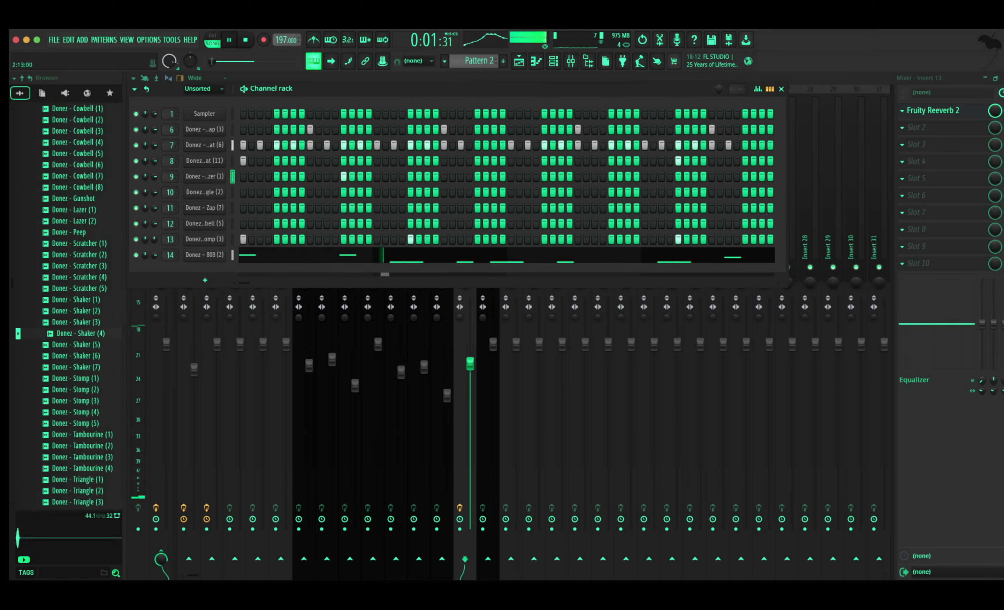
key(F7)
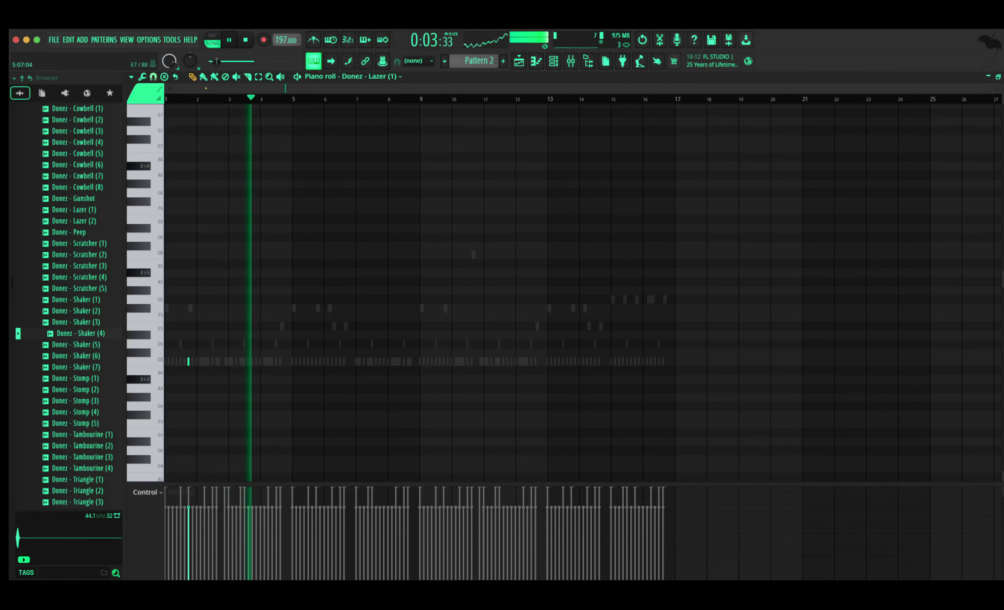
key(super+a)
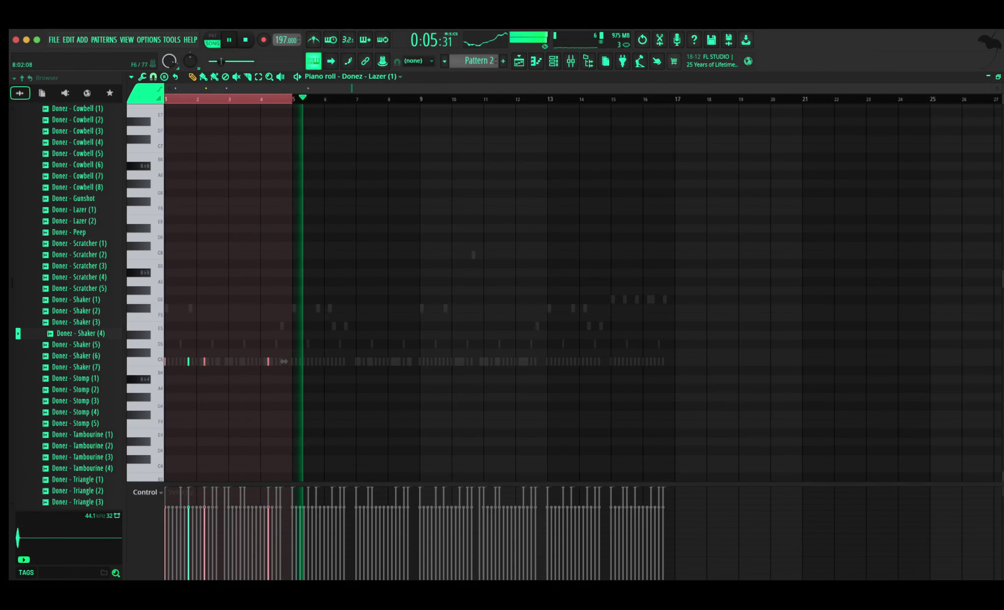
key(ctrl+b)
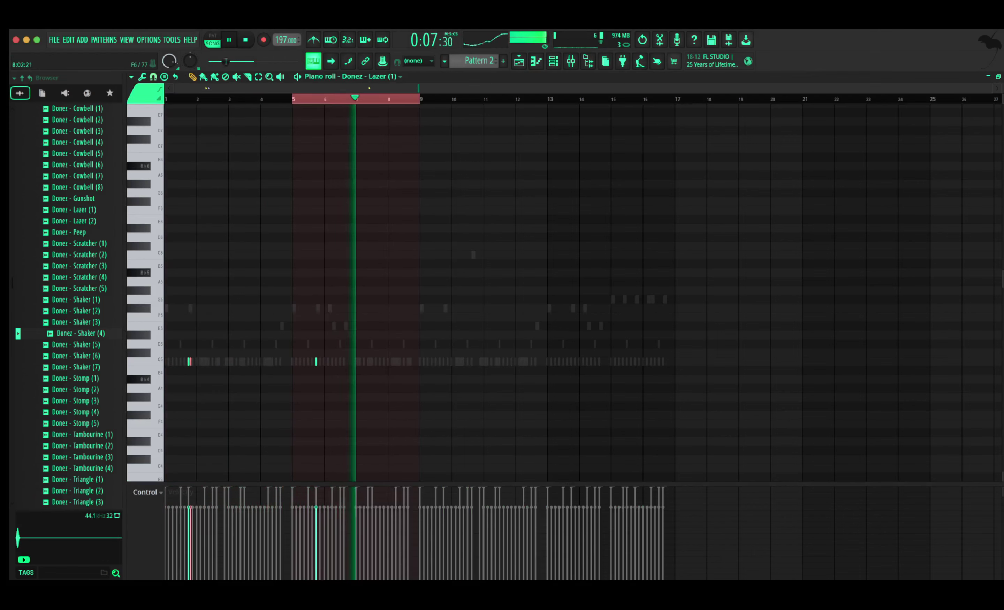
key(ctrl+b)
key(ctrl+b)
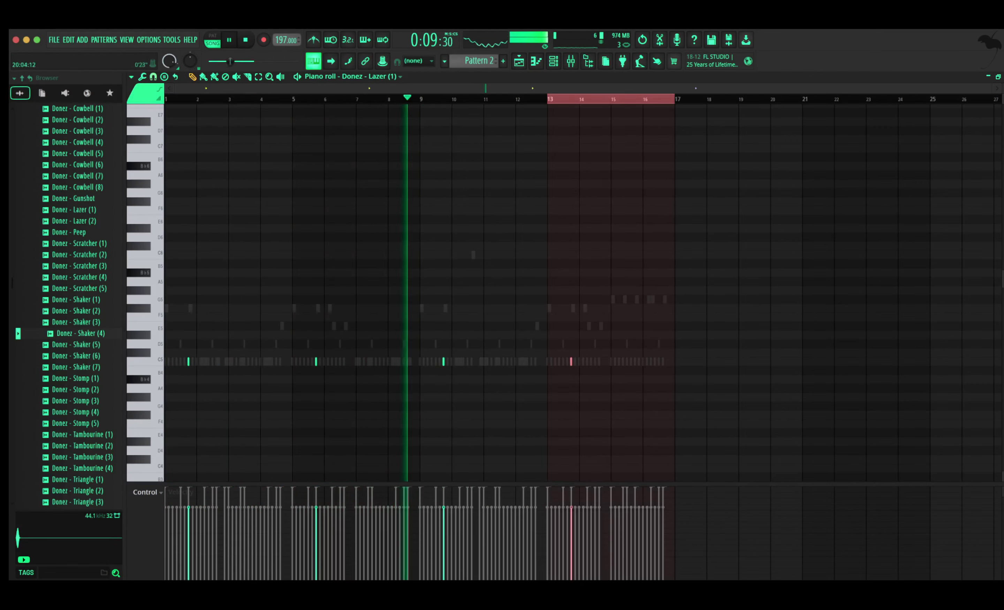
click(1003, 77)
Duplicate the first four bars of Zap (7) notes three times through bar 16
scroll(82, 446, down, 5)
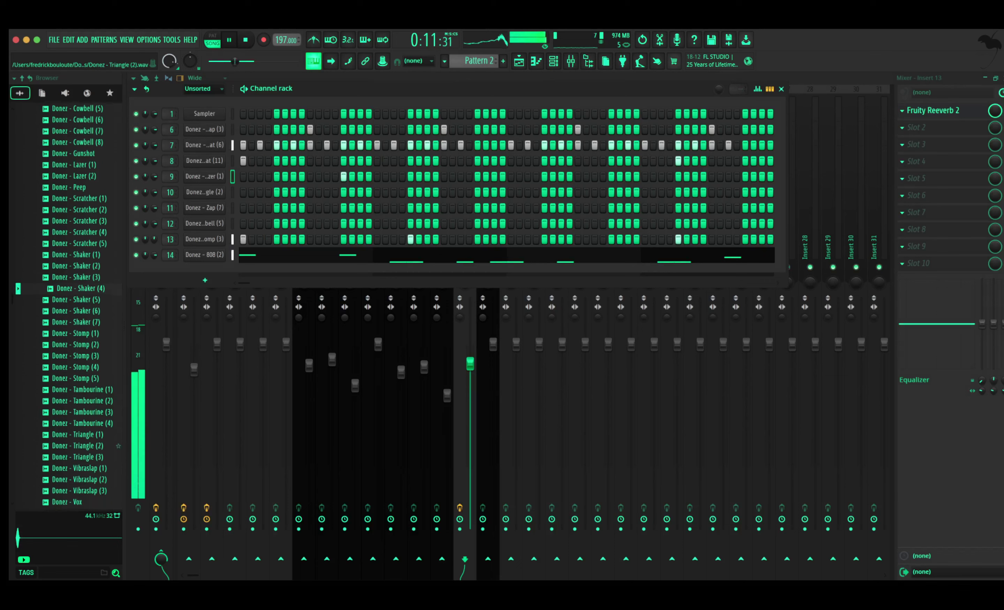
scroll(70, 445, down, 2)
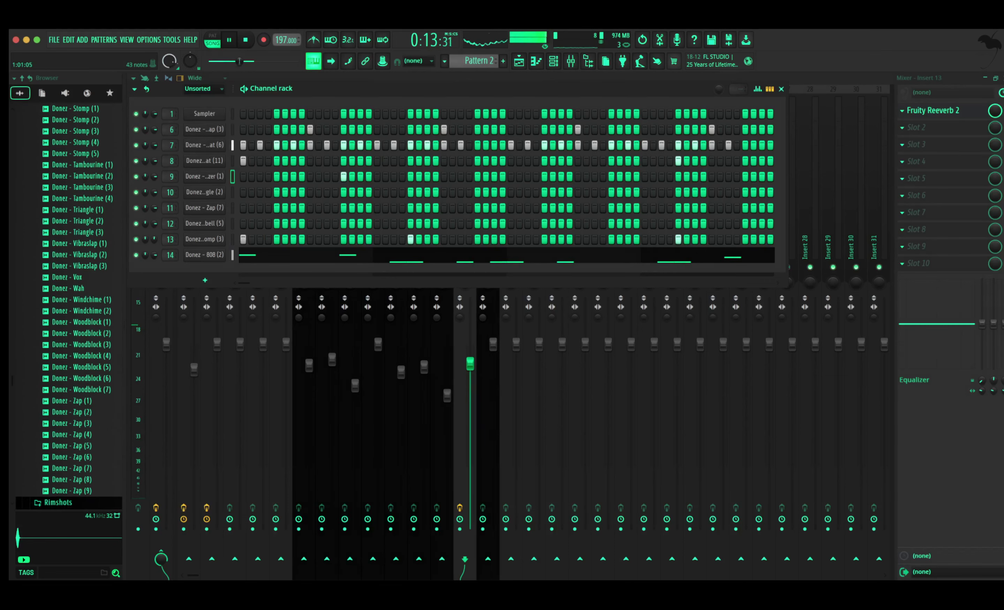
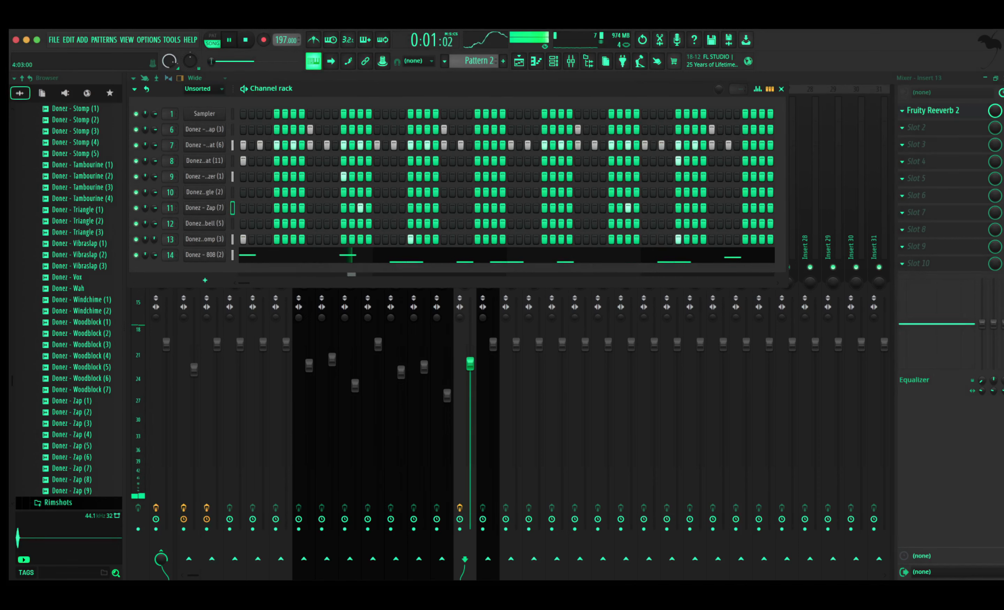
click(536, 62)
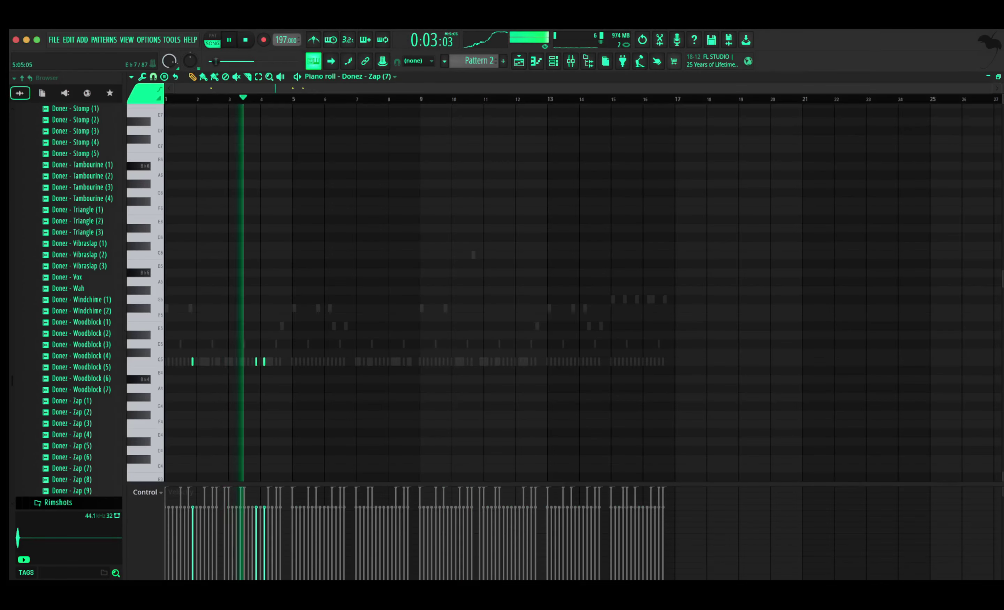
key(super+a)
key(super+b)
key(super+b)
key(super+b)
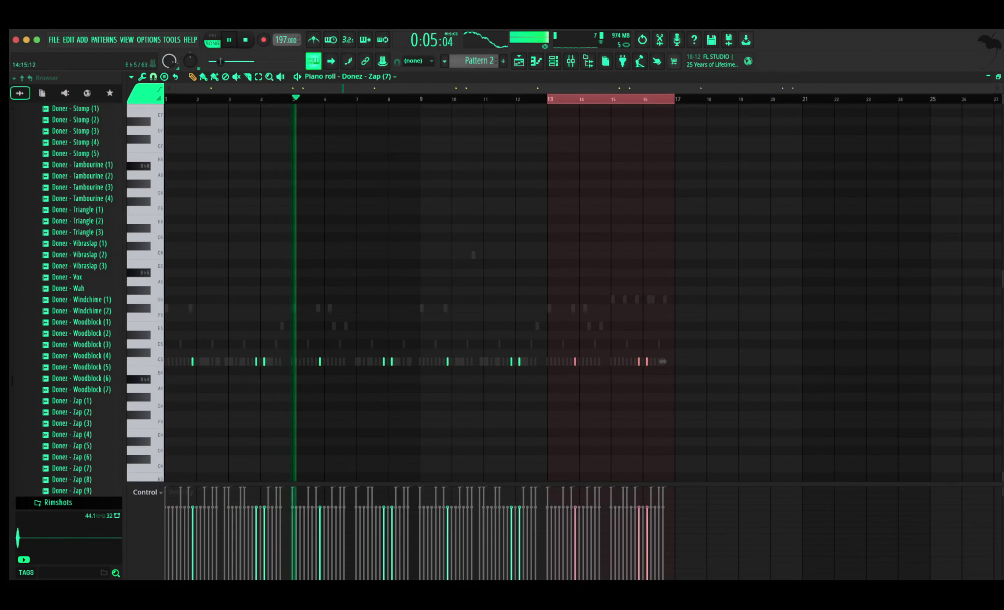
Replace the last two Zap (7) notes with C5 hits at the start of bar 16 and slightly further into that bar
drag(617, 362, 663, 362)
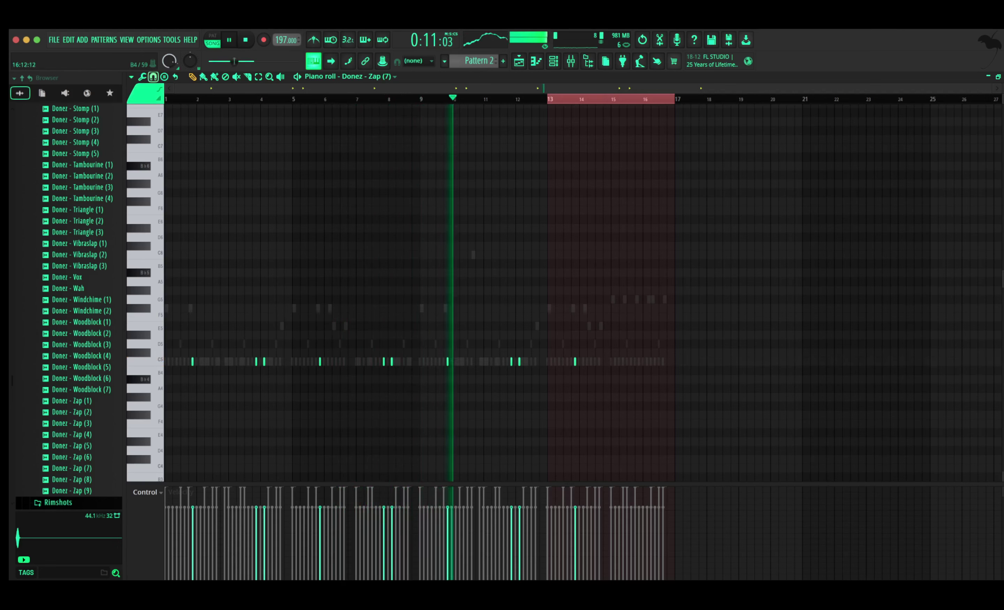
click(645, 362)
right_click(645, 362)
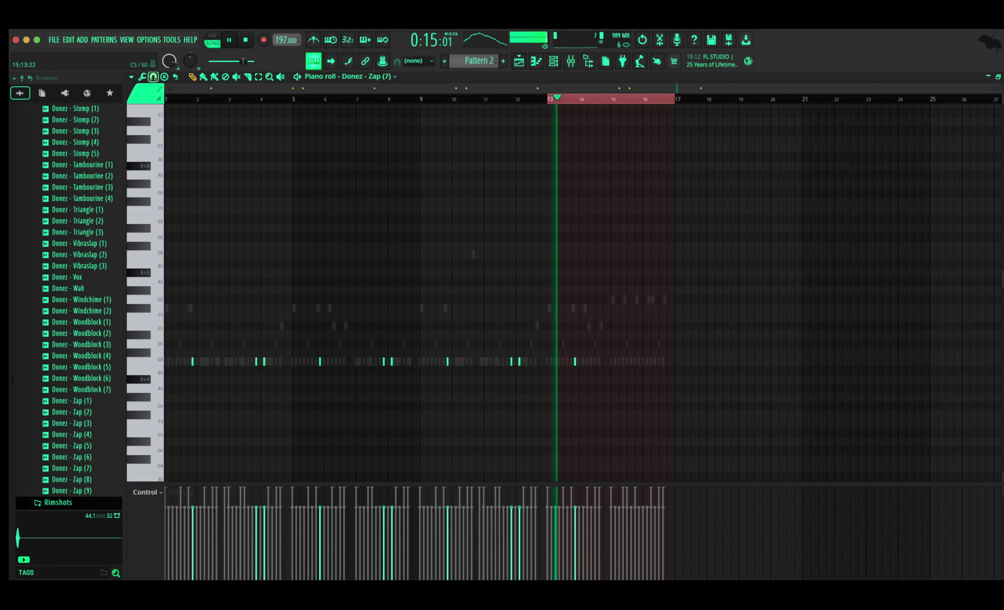
click(644, 362)
click(653, 362)
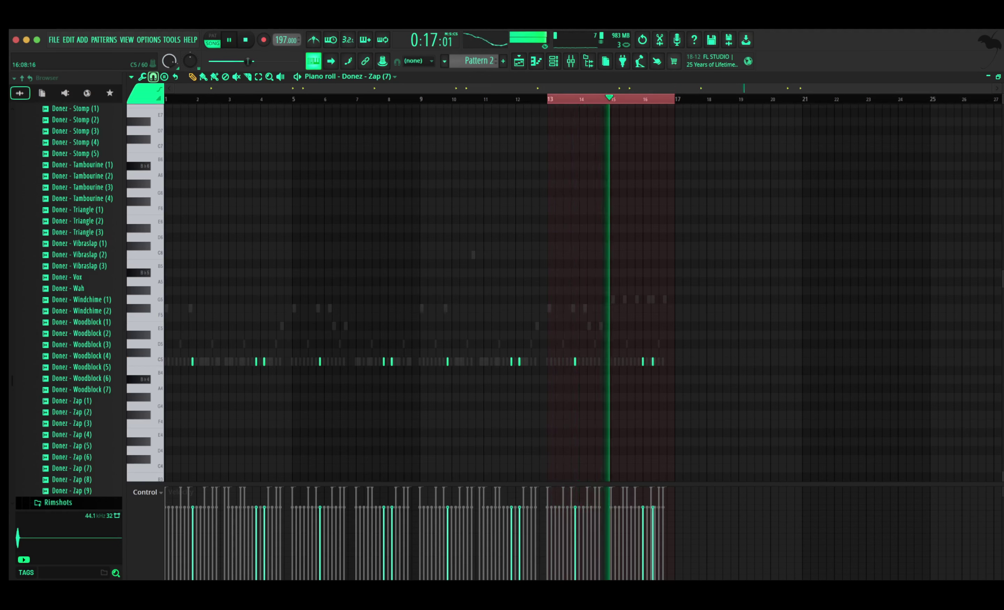
Add another C5 hit late in bar 16 of Zap (7), nudge the previous hit slightly later, and return to the channel rack
click(667, 362)
drag(653, 362, 654, 361)
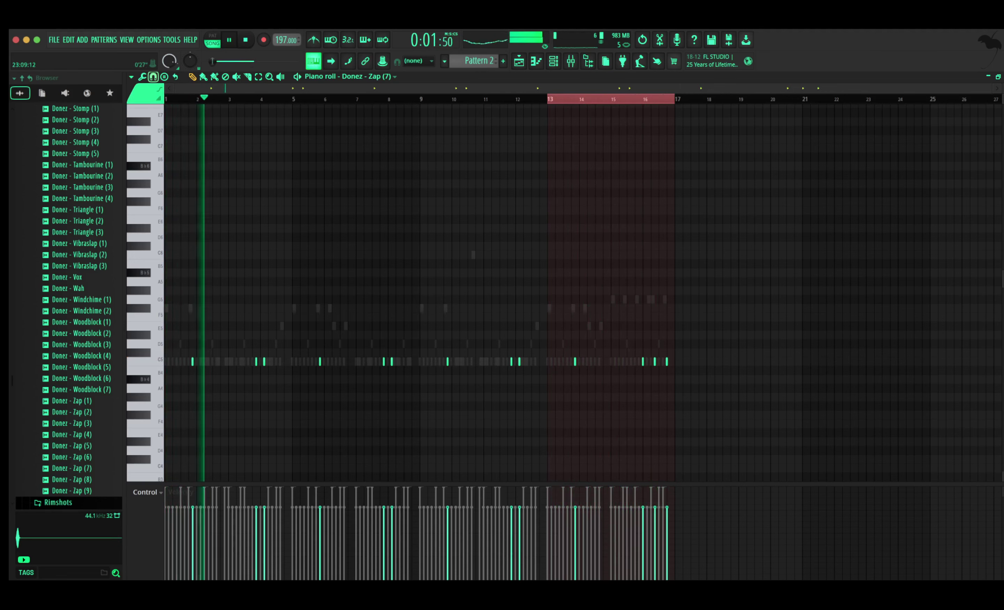
click(998, 77)
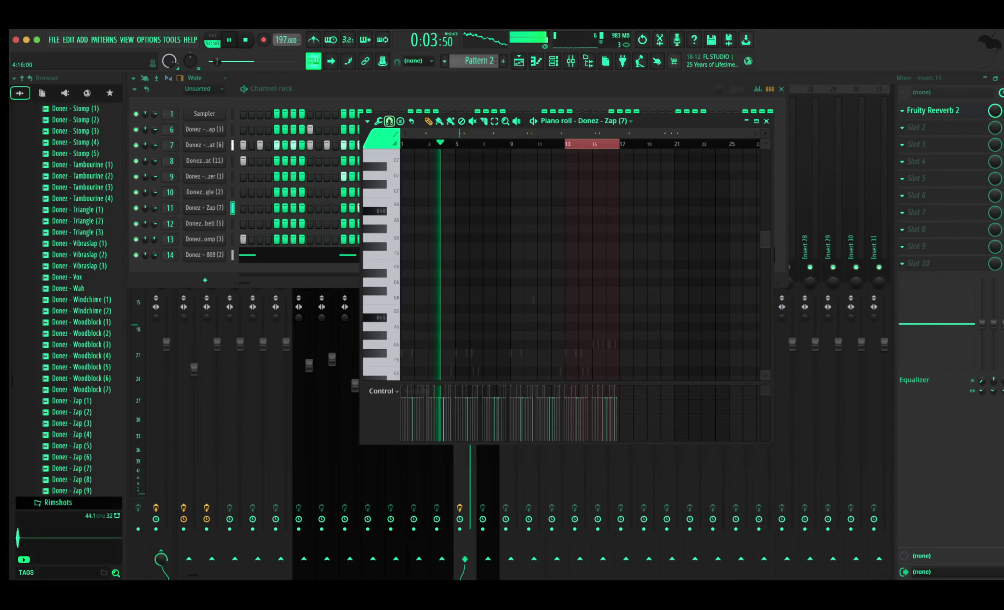
click(766, 122)
scroll(82, 333, down, 2)
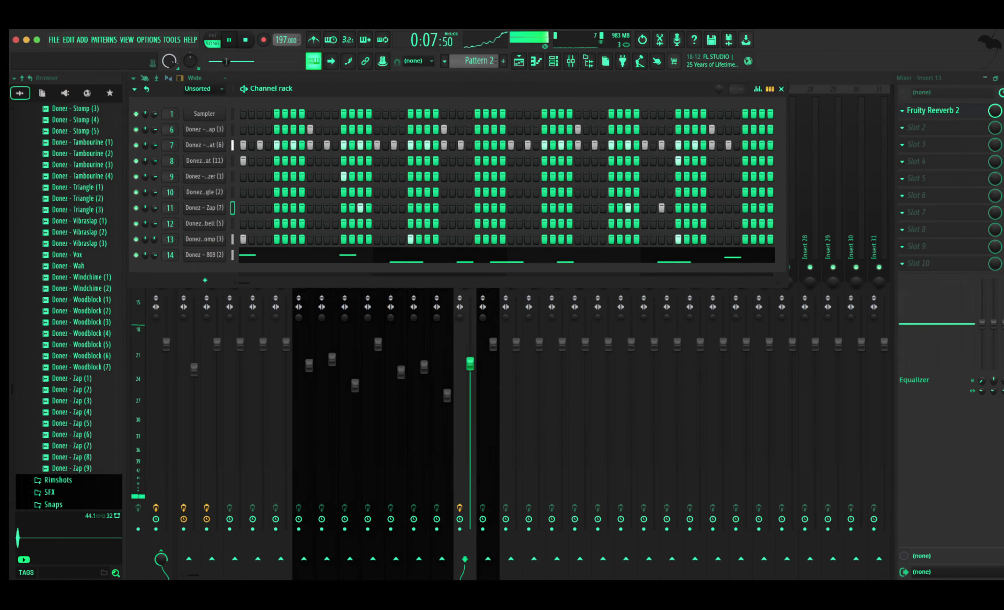
Browse the Donez drum kit's SFX folder and audition its riser samples
key(F9)
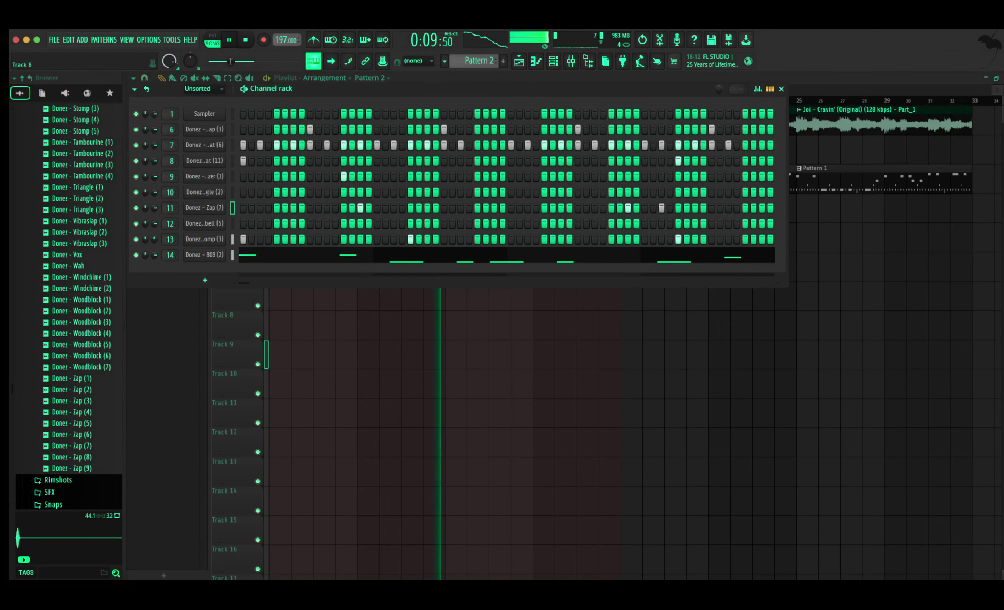
scroll(66, 390, down, 8)
scroll(66, 391, up, 6)
scroll(66, 432, down, 6)
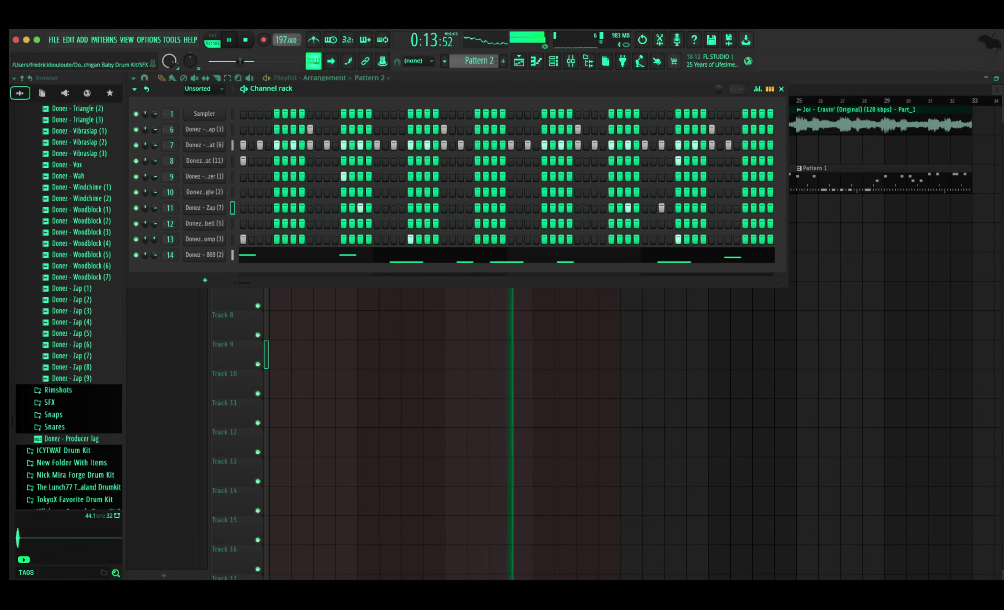
click(62, 402)
scroll(66, 379, down, 4)
click(74, 391)
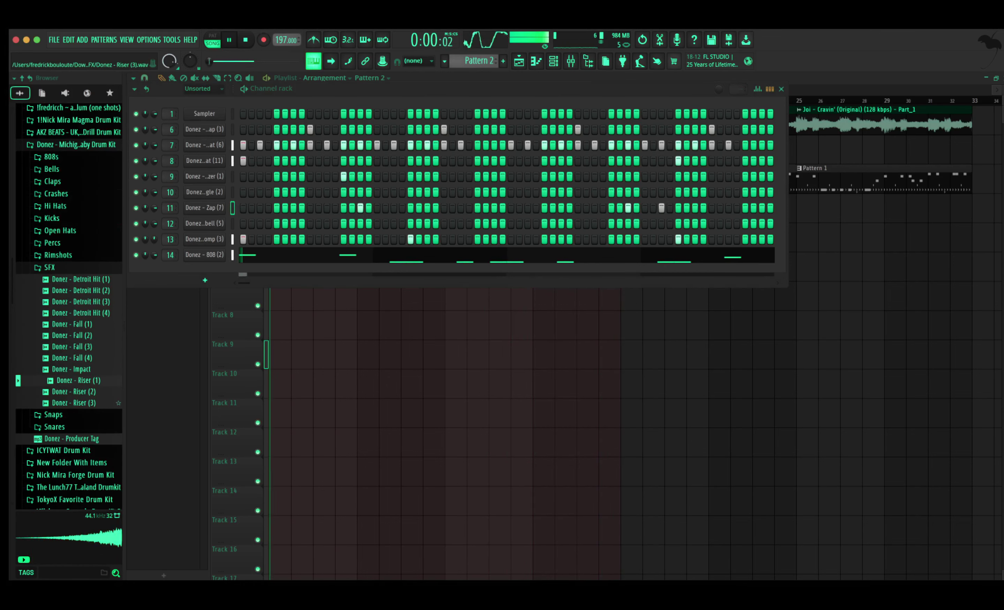
Copy the sample and Pattern 2 clips from bars 1–16 to bar 33, and remove Pattern 2 from the first 16 bars
key(F6)
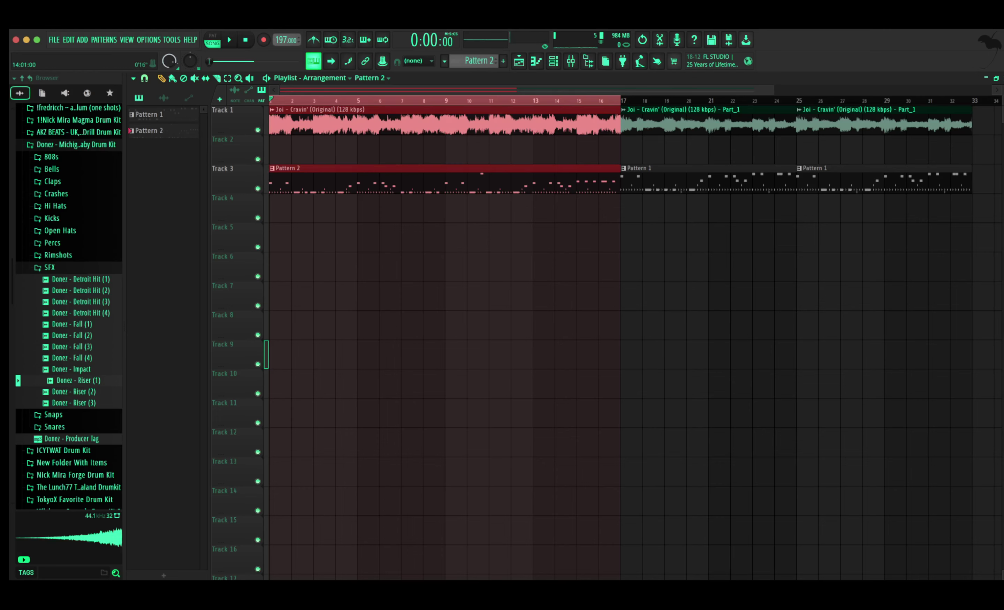
scroll(657, 205, down, 3)
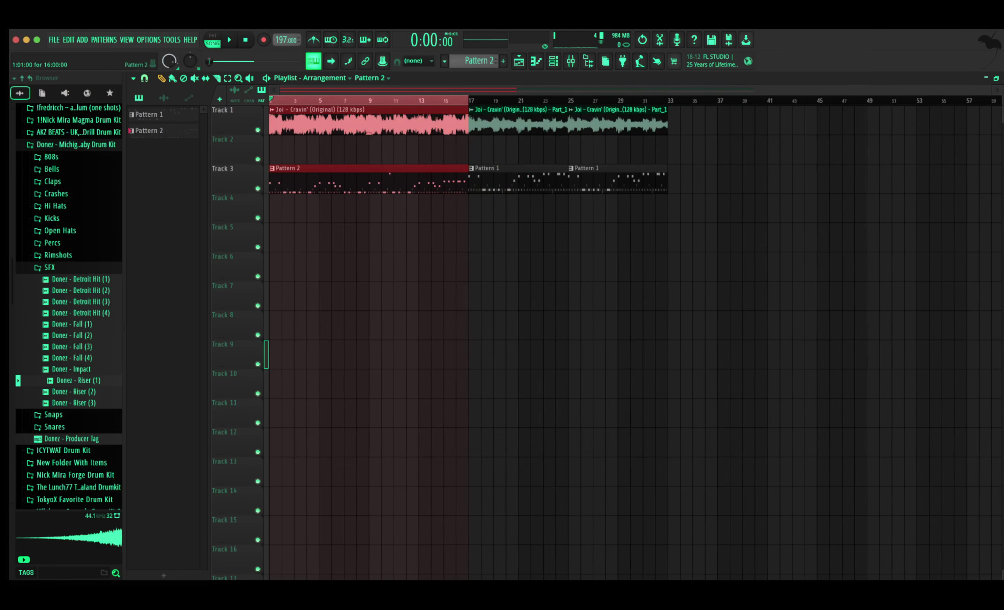
mouse_move(388, 181)
mouse_down()
mouse_move(798, 181)
mouse_move(786, 181)
mouse_up()
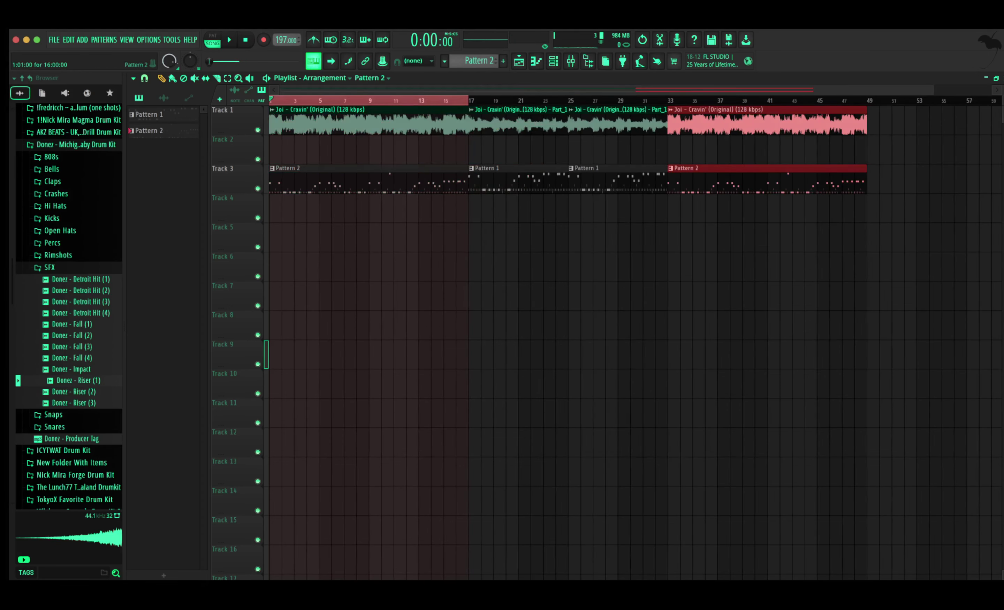
right_click(349, 184)
key(super+d)
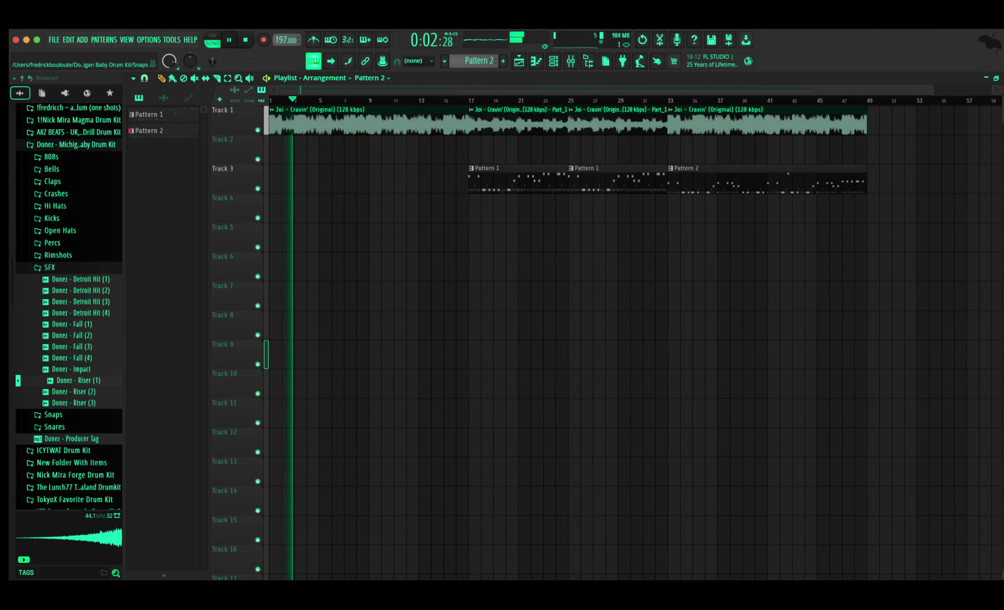
Place Official Tokyo Tag from the TokyoX Favorite Drum Kit's Tag folder on Track 4 at bar 9 and close its clip settings
scroll(70, 243, down, 3)
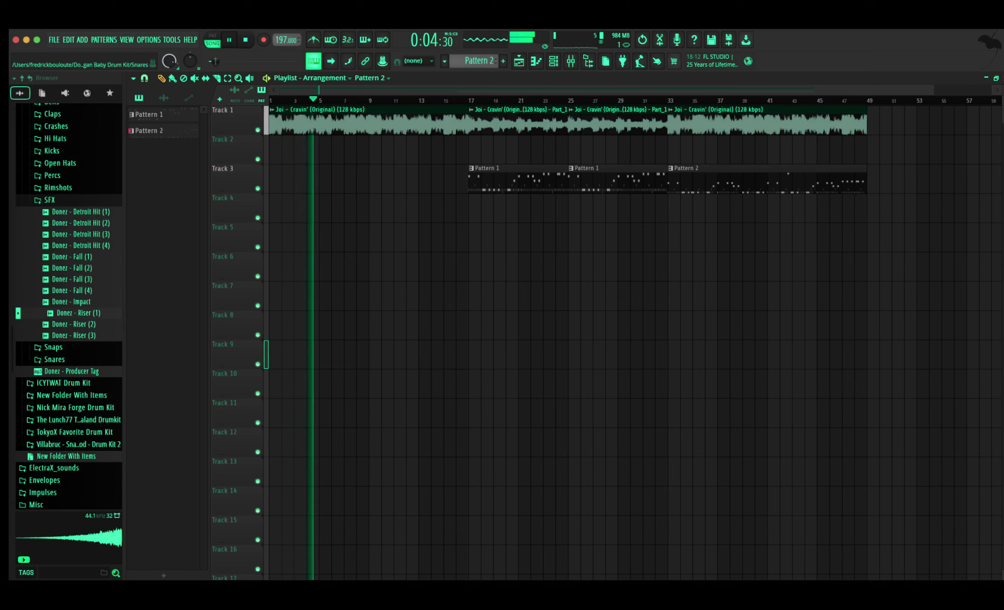
click(75, 430)
click(49, 403)
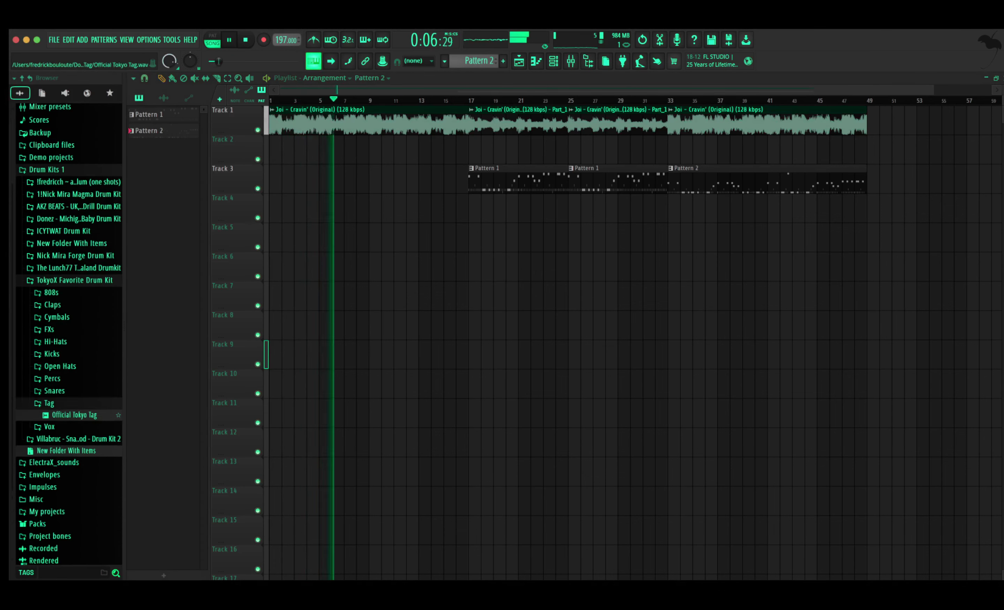
drag(78, 415, 375, 203)
double_click(375, 200)
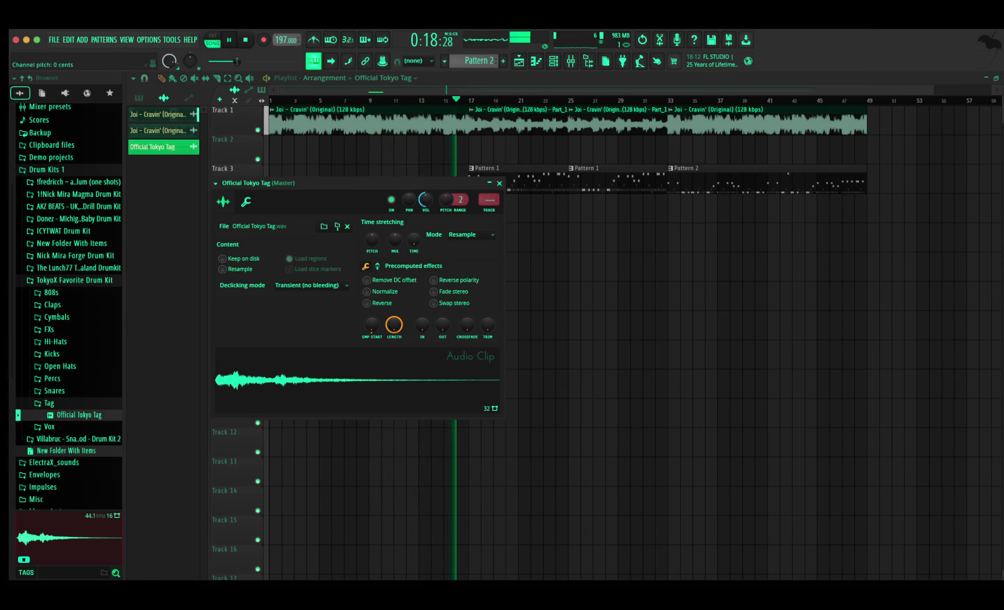
click(499, 183)
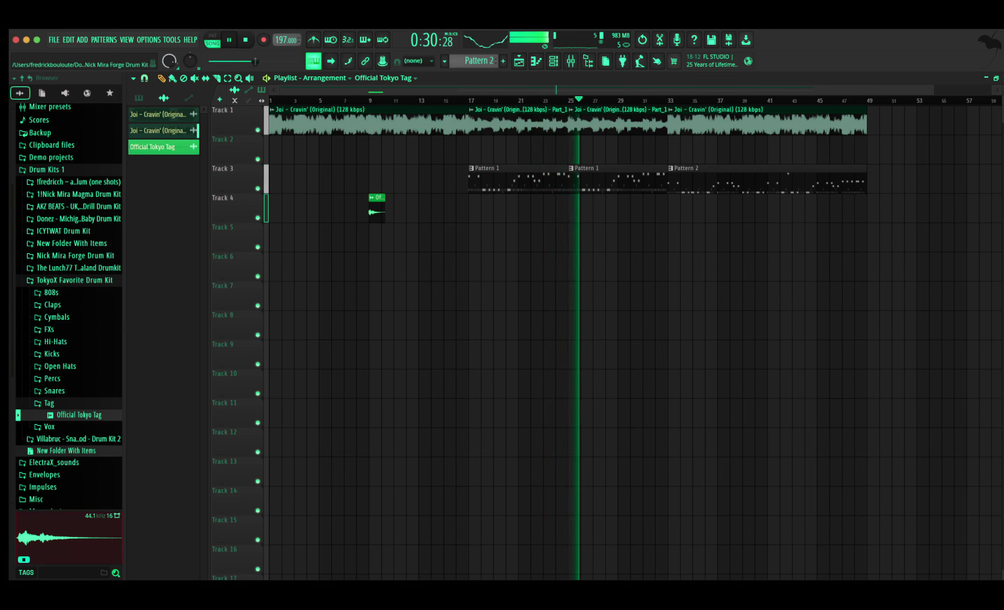
Copy the Part_1 sample and Pattern 1 clips to bars 49–64, and place another original sample clip at bar 65
mouse_move(633, 209)
mouse_down()
mouse_move(477, 123)
mouse_move(922, 124)
mouse_move(898, 124)
mouse_move(910, 124)
mouse_up()
drag(711, 123, 1002, 124)
scroll(633, 328, right, 5)
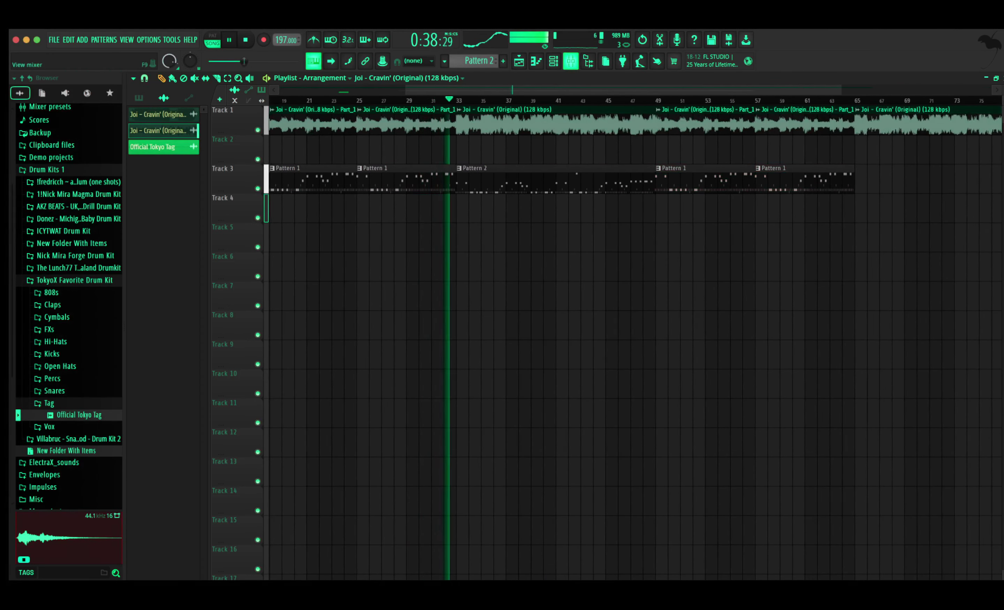
Create Pattern 3, paste the Pattern 2 808 notes into the Sampler channel, and fill Donez - 808 (2) on every fourth step
click(554, 61)
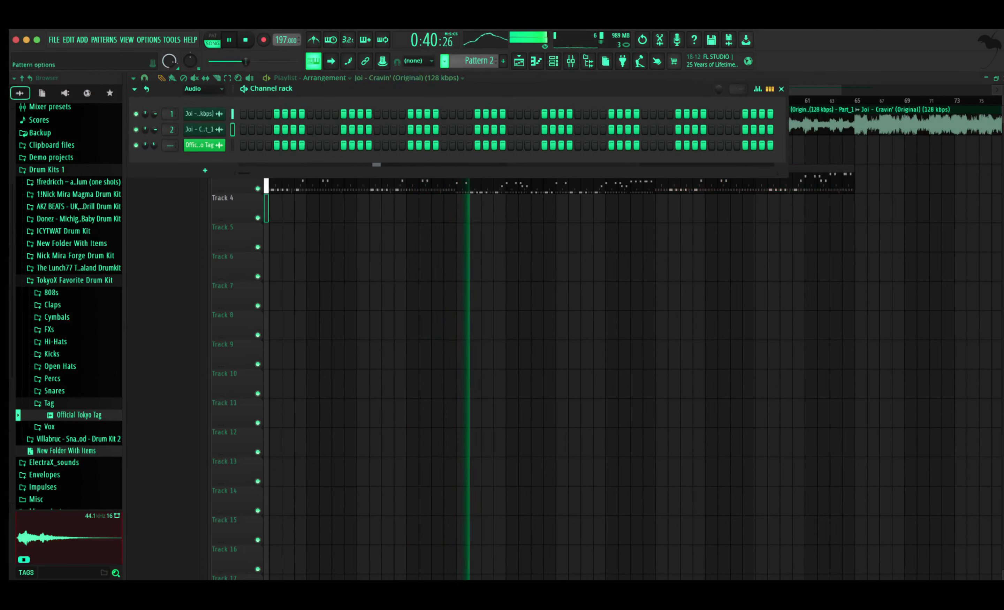
drag(475, 61, 475, 69)
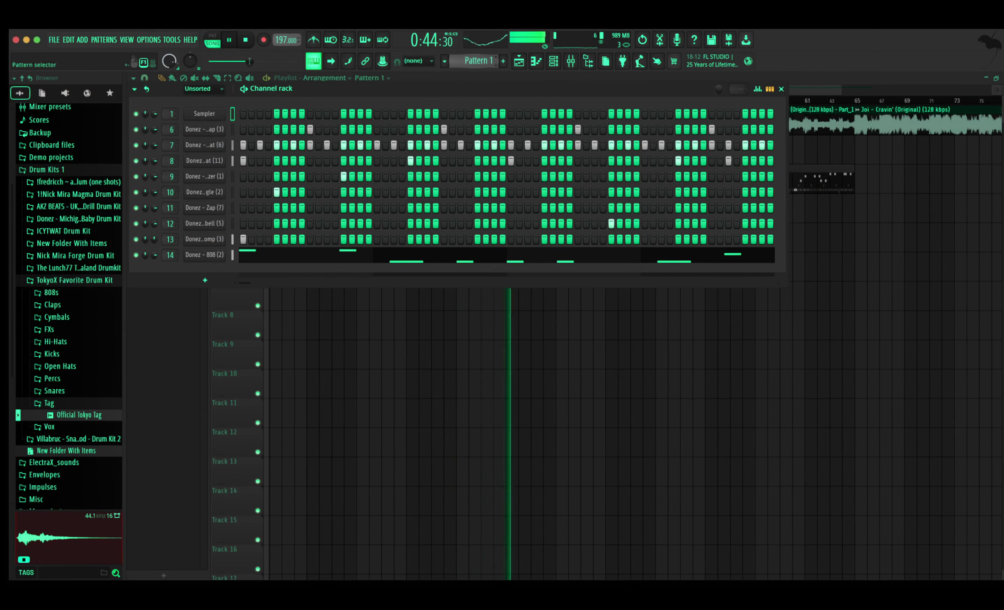
drag(477, 61, 477, 54)
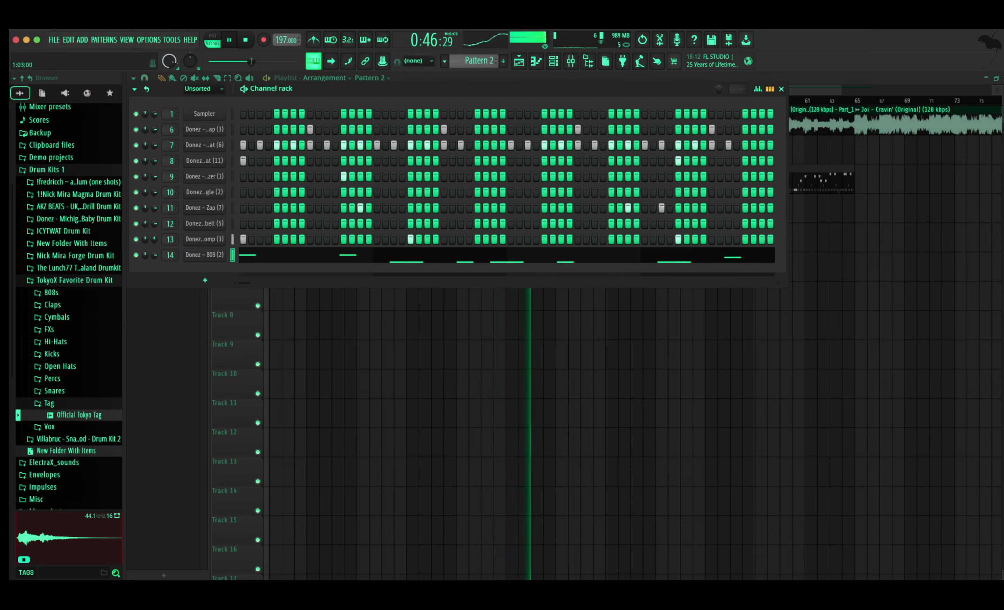
key(KP_Add)
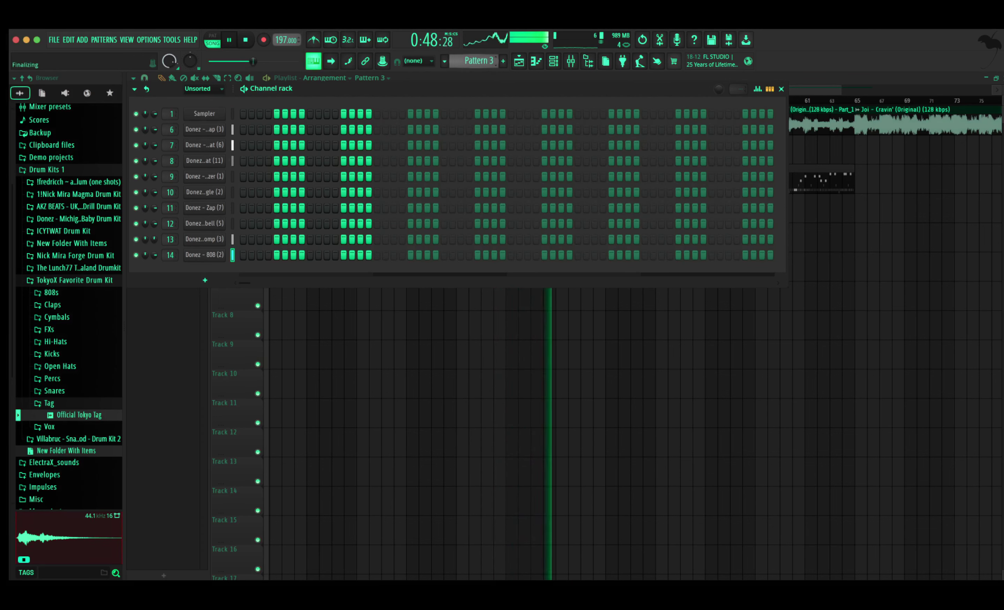
click(233, 114)
key(super+v)
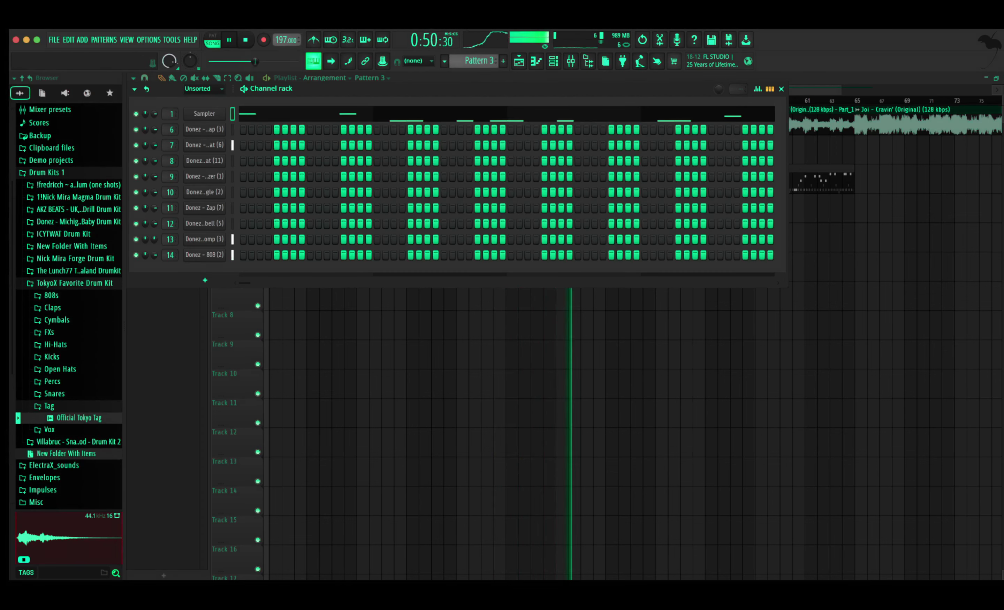
key(super+v)
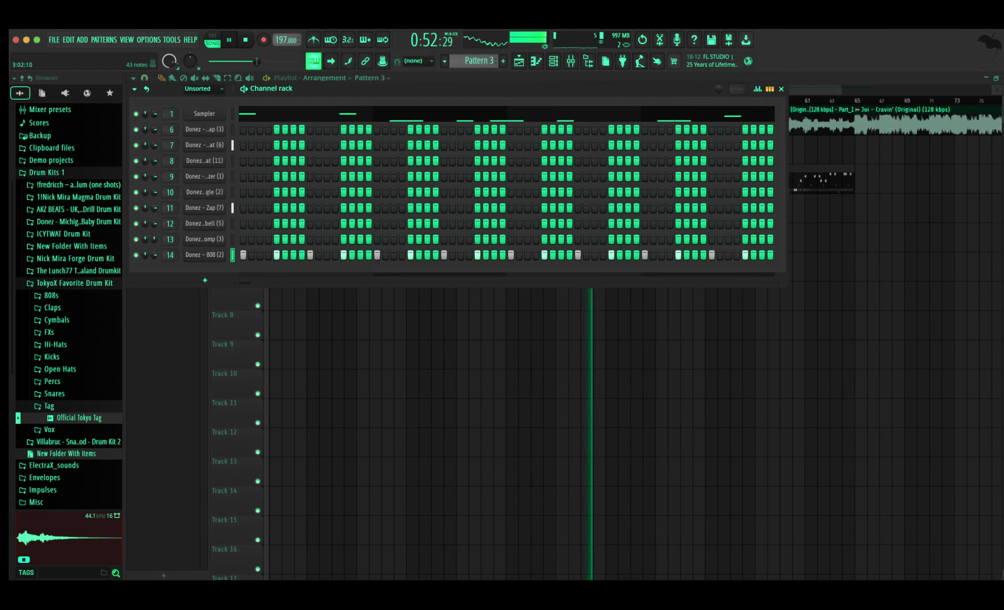
Delete the Donez - 808 (2) notes from bar 5 onward in Pattern 3, keeping only the first four bars
click(313, 61)
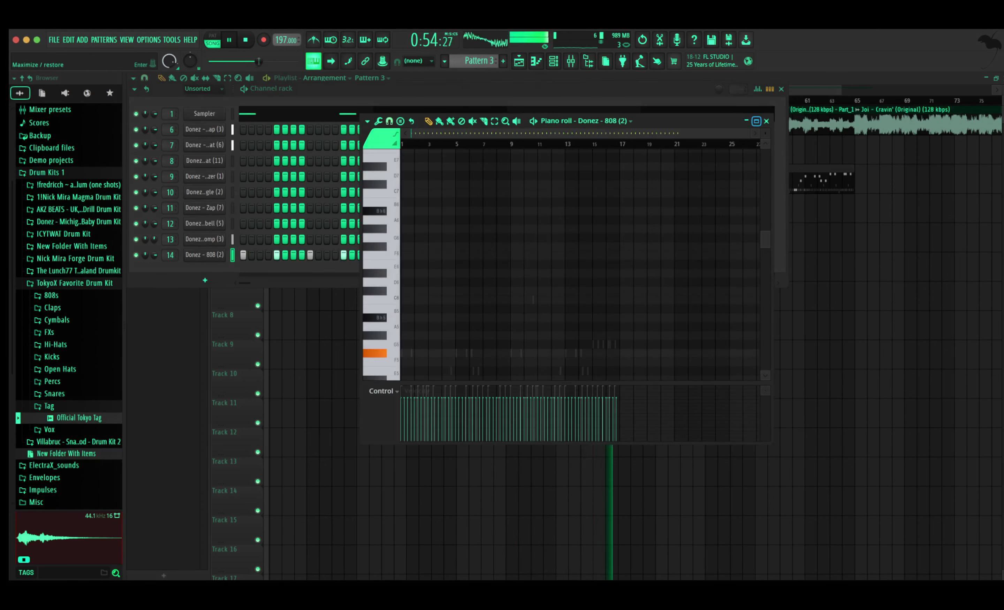
click(756, 121)
key(ctrl+a)
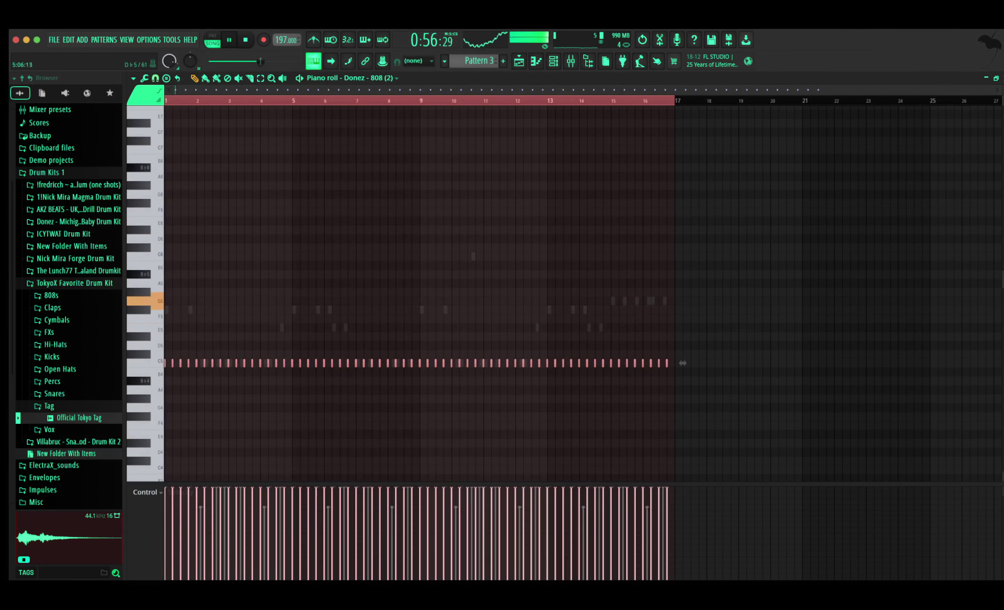
drag(708, 351, 287, 378)
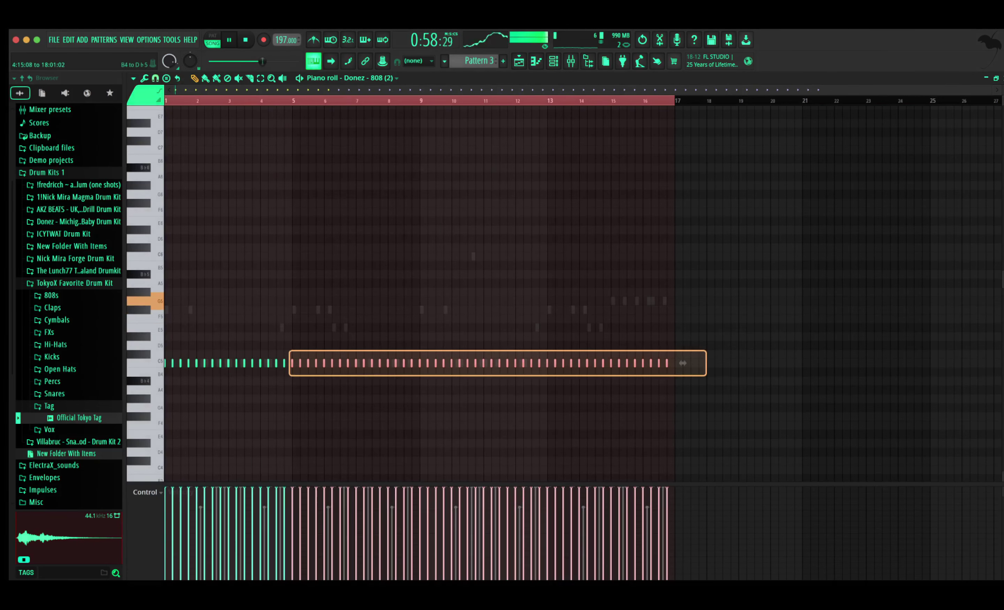
key(Delete)
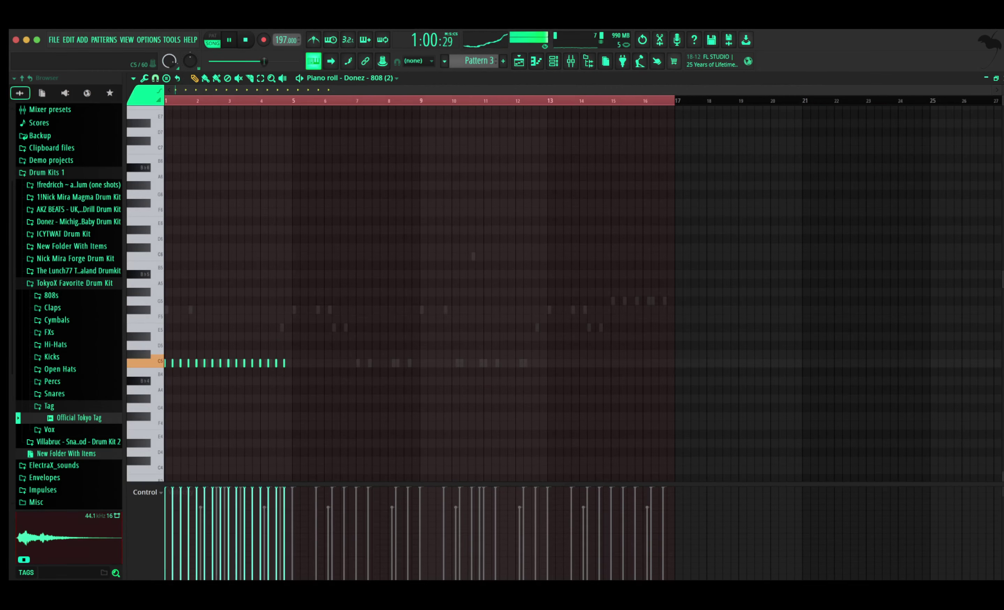
Rearrange the Donez - 808 (2) hits in bars 1–4 into a sparser rhythm and raise the first five hits to F♯5
drag(991, 90, 392, 90)
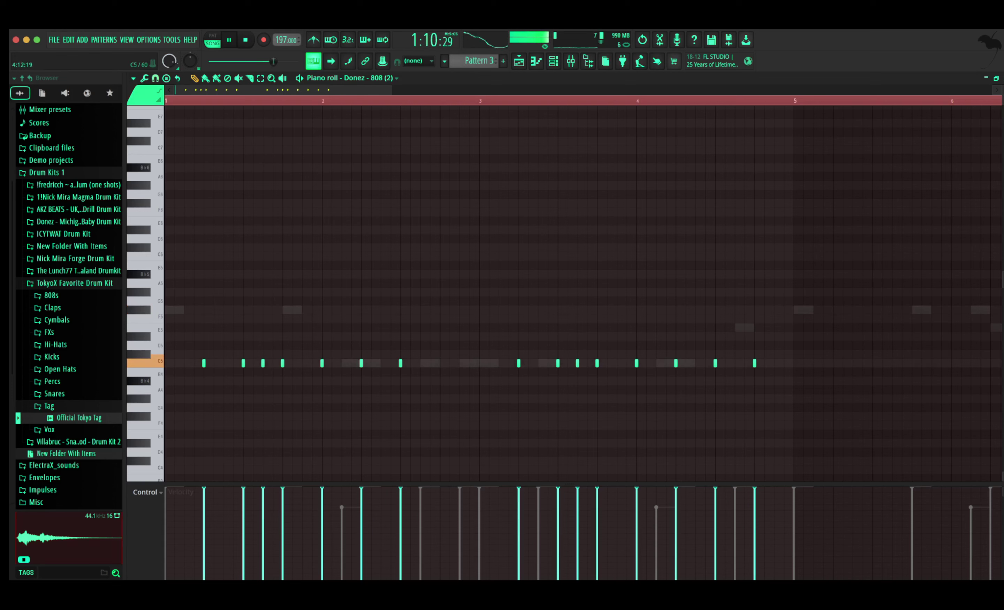
drag(434, 372, 252, 354)
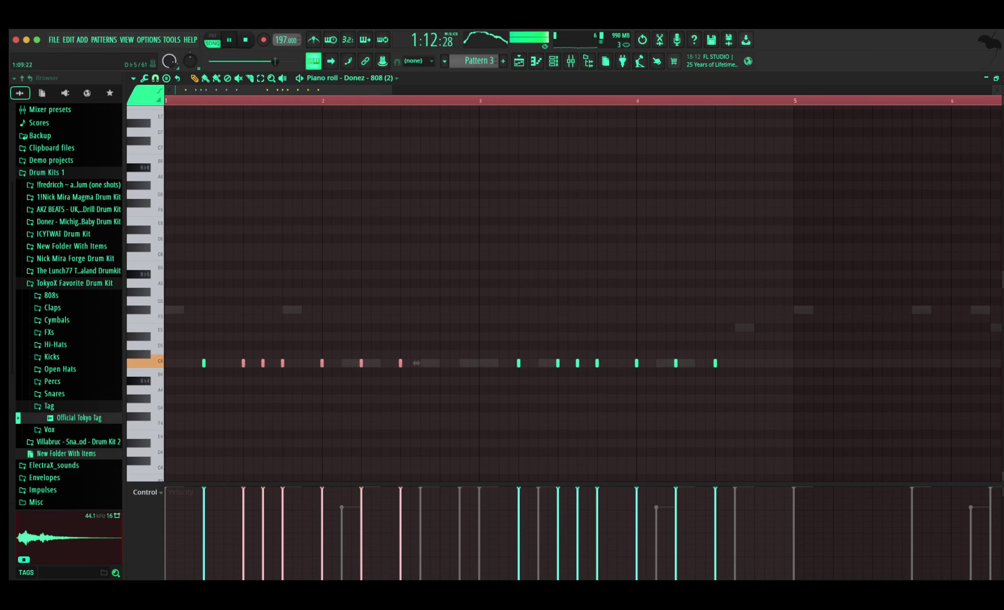
drag(190, 350, 331, 366)
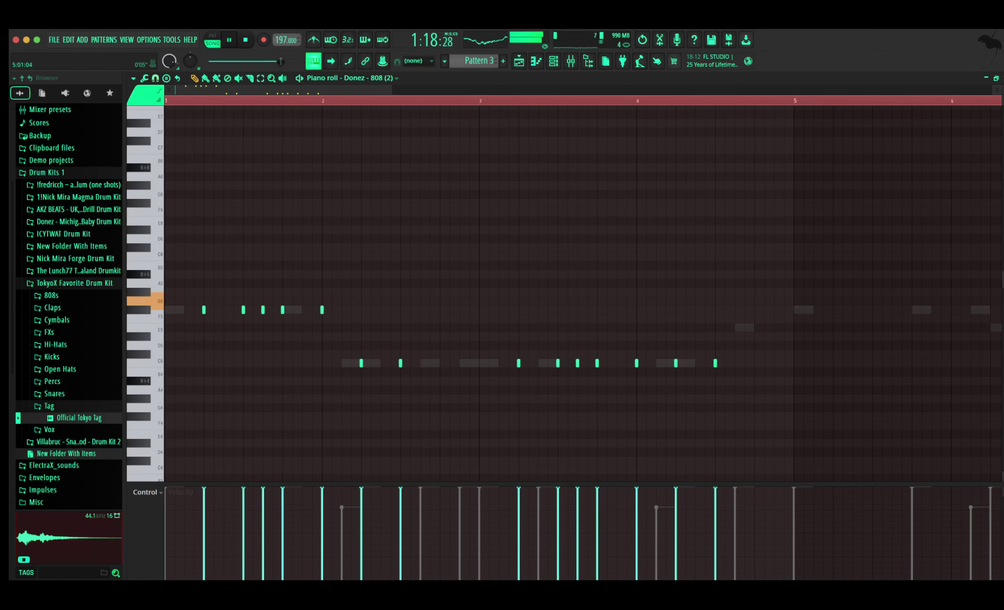
Duplicate the four-bar hit sequence into bars 5–8 and play Pattern 3 on its own in pattern mode
key(ctrl+a)
key(ctrl+b)
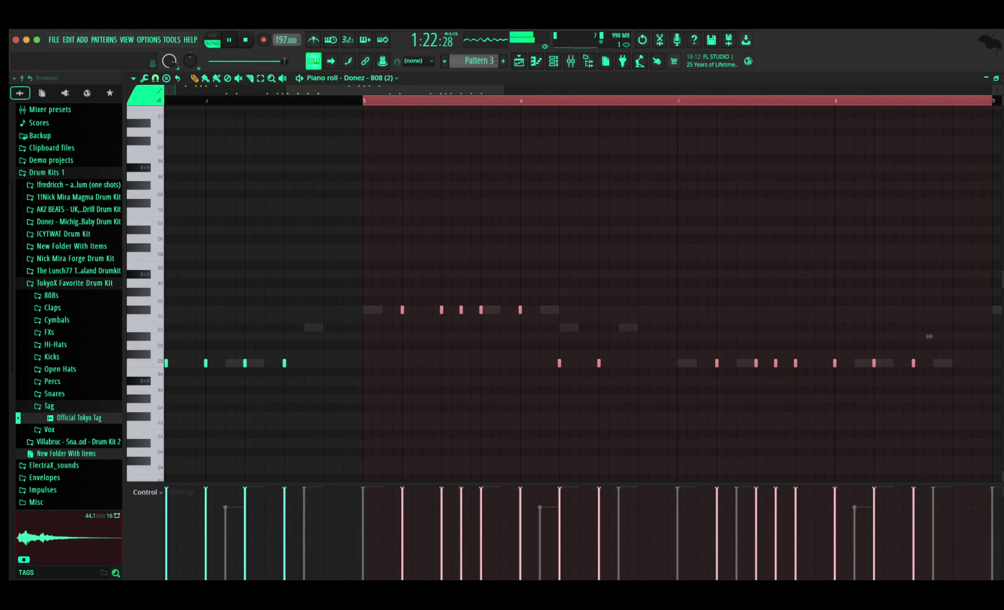
key(l)
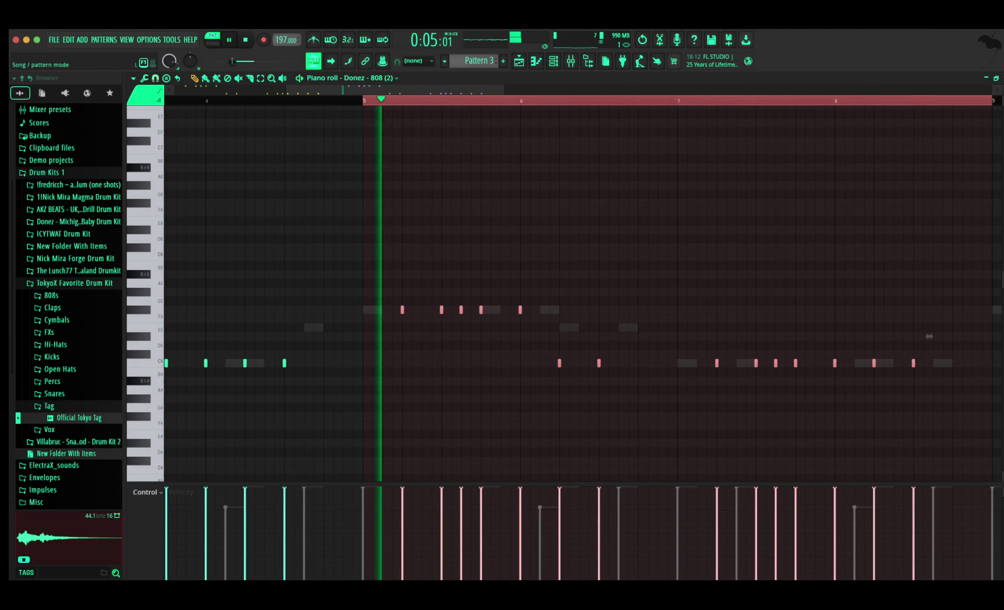
key(space)
double_click(383, 100)
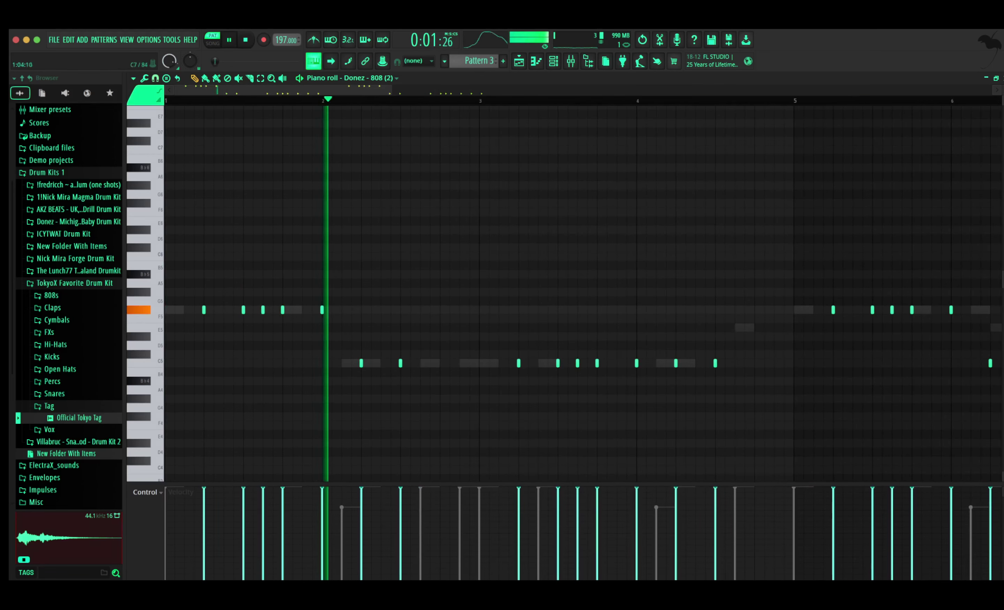
Add a C5 hit on the last beat of bar 2 and remove the last hit in bar 4 while auditioning the pattern
key(space)
key(space)
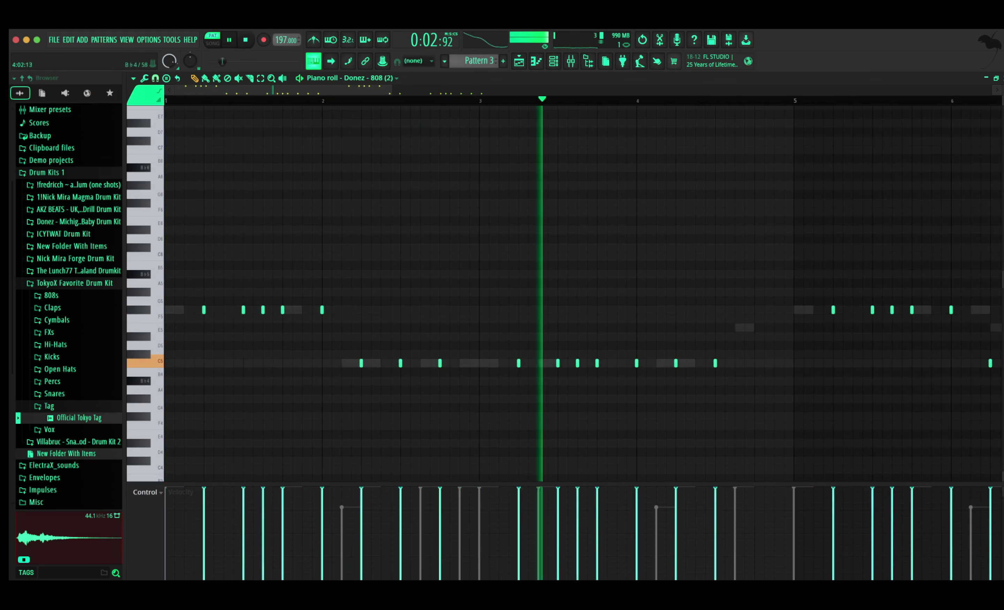
key(space)
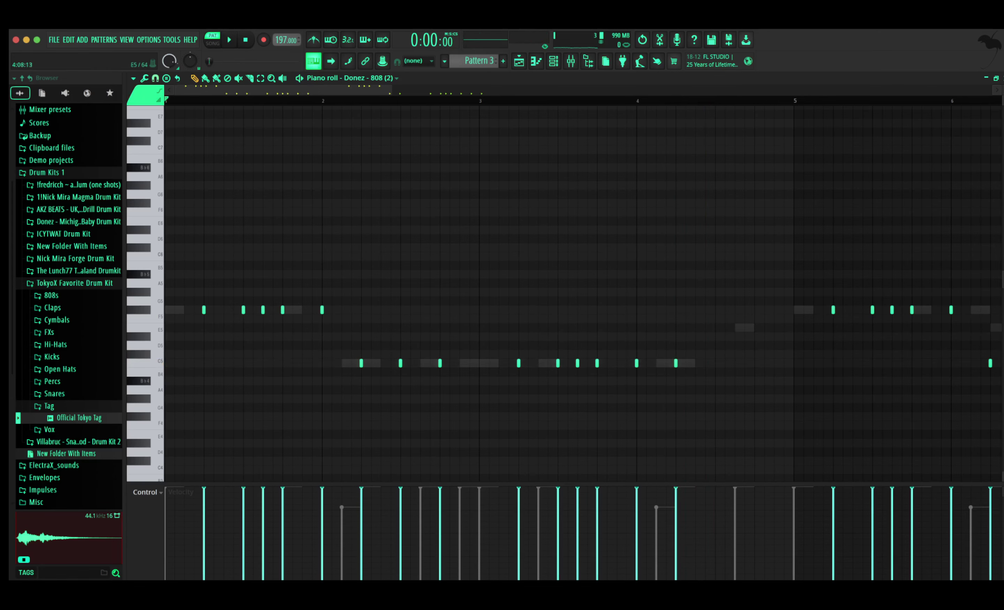
key(space)
Audition Pattern 3 from early in bar 6, starting and stopping playback to check the hits in bars 5–8
scroll(584, 288, down, 2)
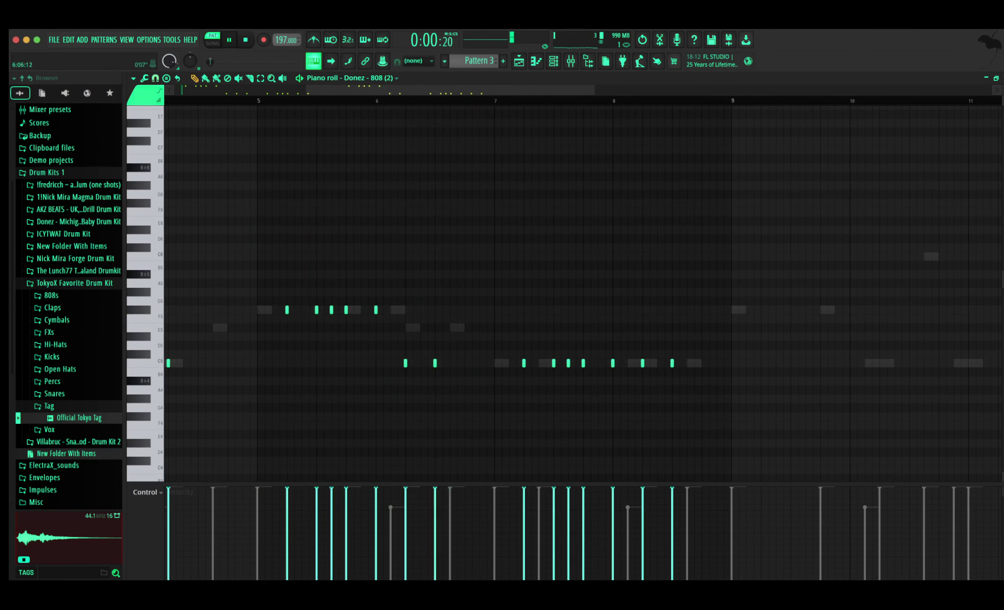
click(398, 100)
key(space)
key(space)
key(space)
key(space)
key(space)
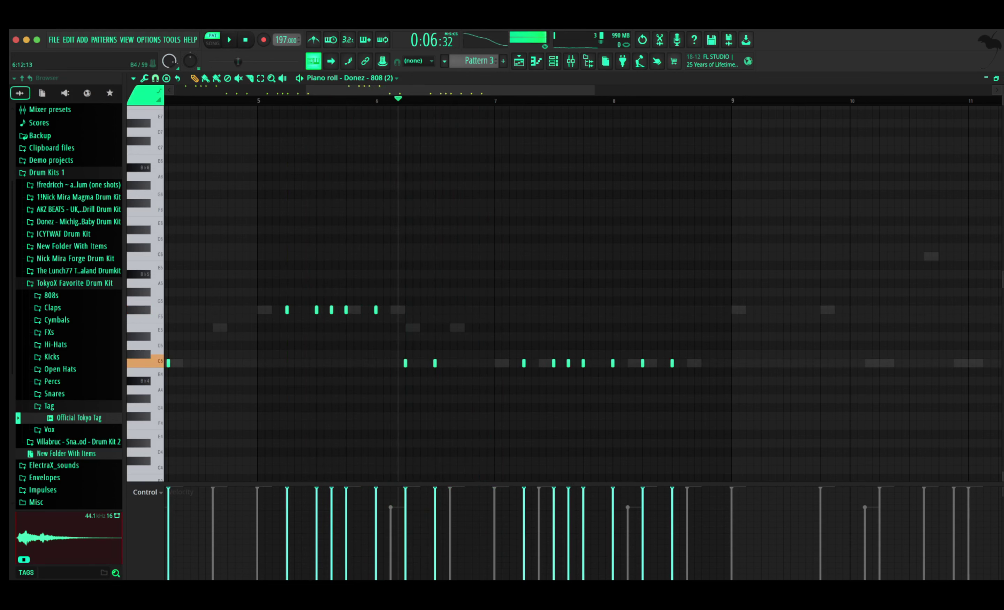
Raise the two C5 hits in bar 6 to E5 and audition the change
drag(408, 360, 369, 351)
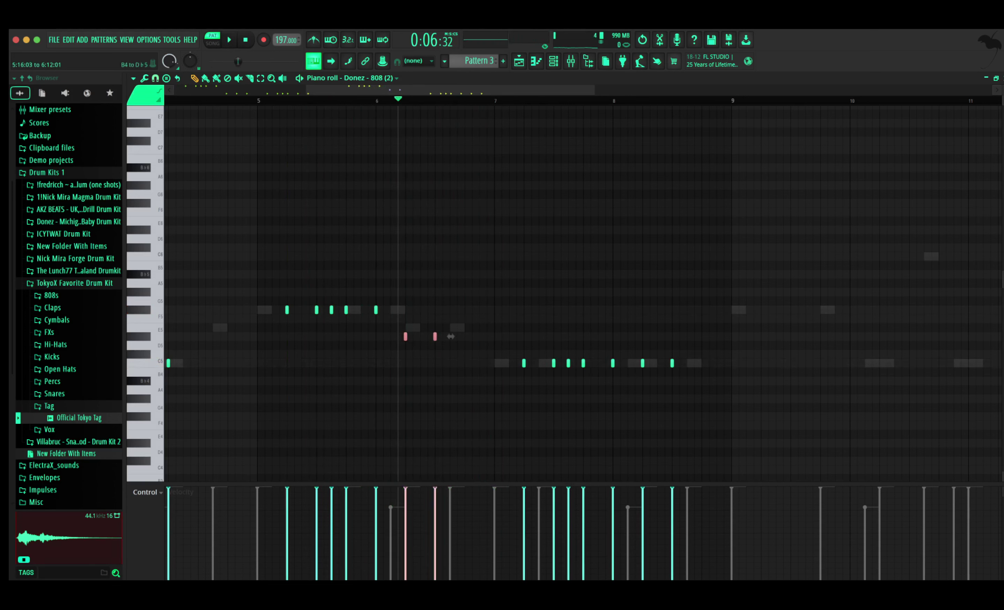
key(shift+Up)
key(space)
key(space)
key(space)
key(space)
key(space)
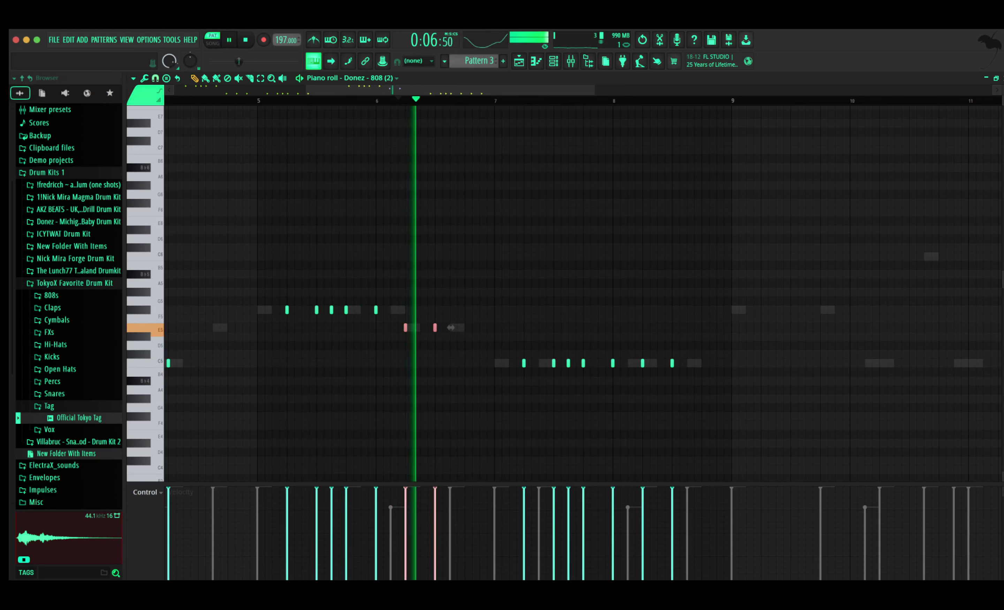
Add an E5 hit on the last beat of bar 6 and two more C5 hits in bar 8, and play back the bars
click(466, 328)
click(629, 363)
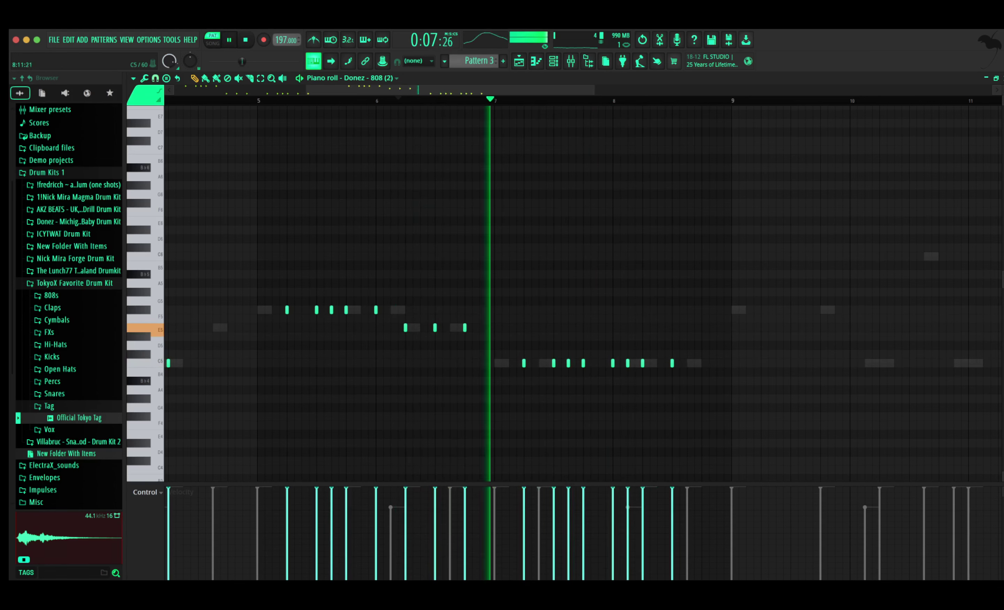
click(704, 363)
key(space)
key(space)
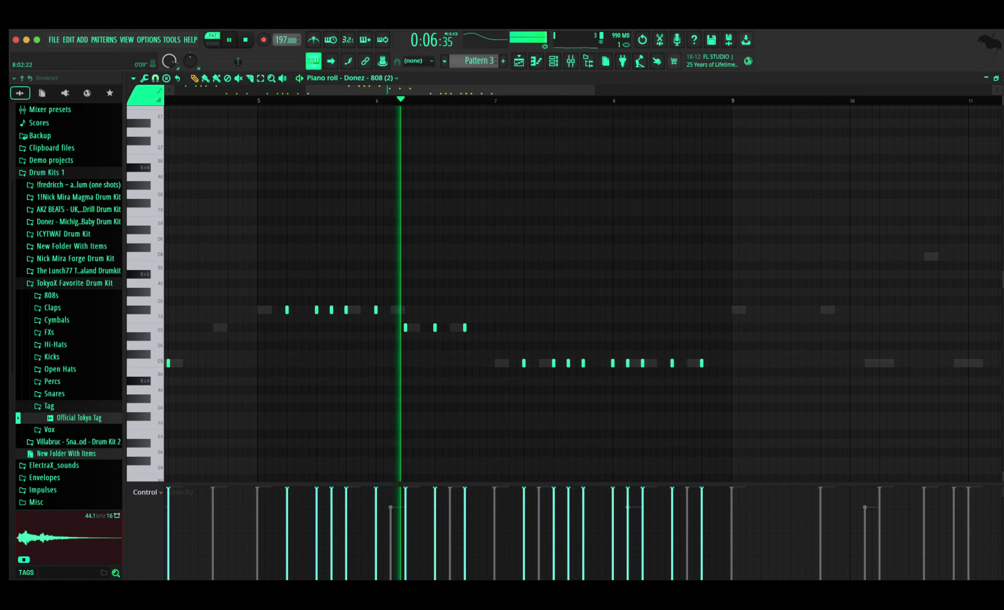
Duplicate the hits of bars 1–8 into bars 9–16 and raise the last two hits of bar 10 to C6
drag(594, 90, 738, 90)
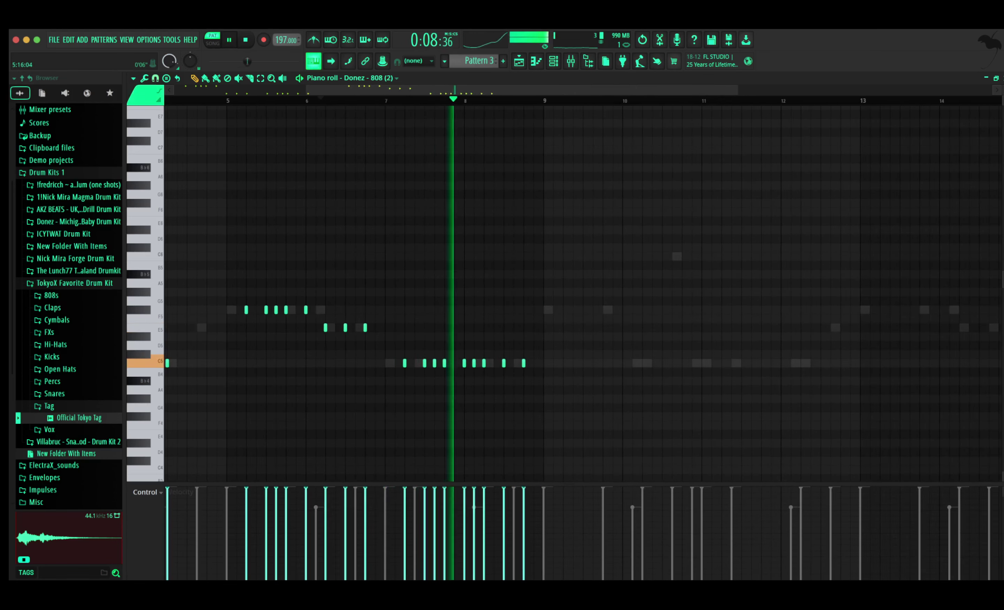
mouse_move(307, 90)
mouse_down()
mouse_move(174, 90)
mouse_move(651, 336)
mouse_up()
key(space)
key(space)
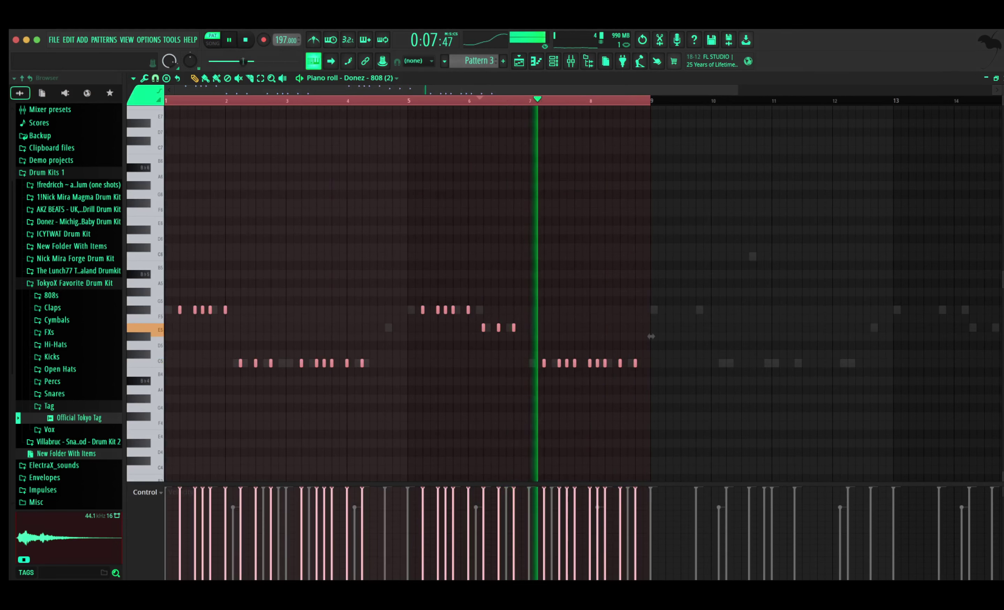
key(ctrl+b)
key(space)
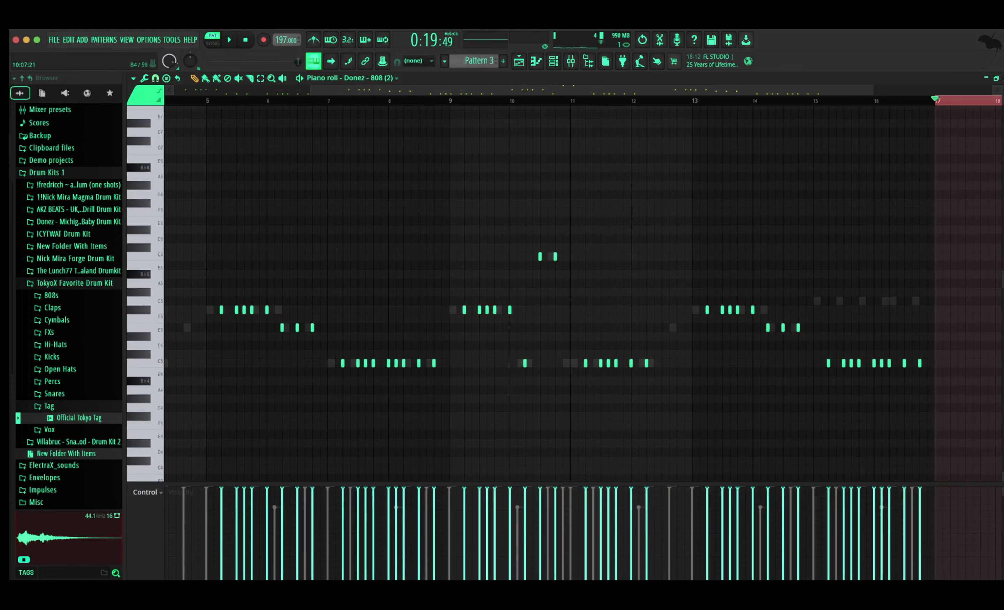
Loop bars 9–16 and lower the velocity of the two C6 hits in bar 10 slightly
key(space)
key(ctrl+Left)
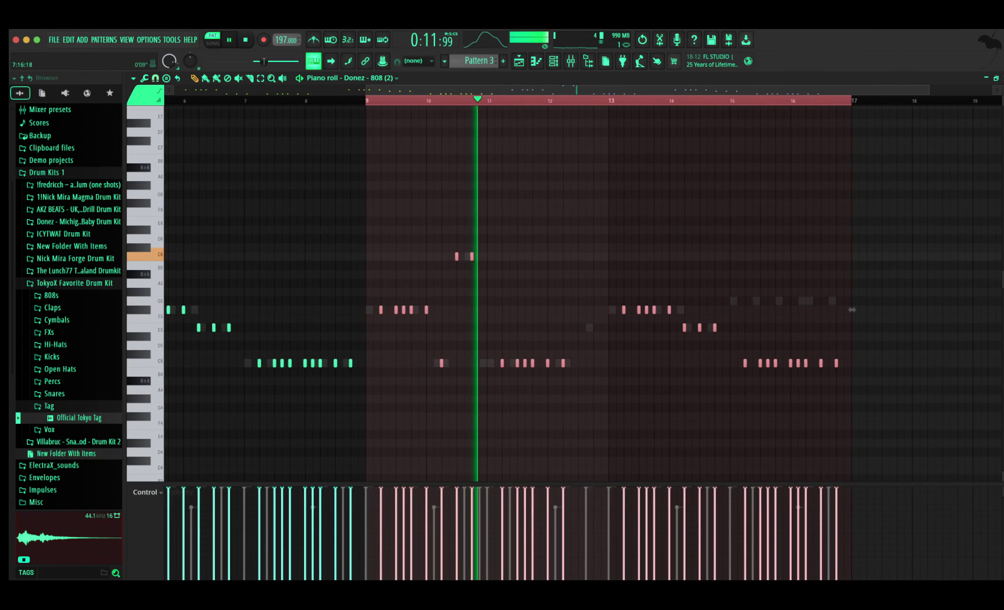
drag(317, 230, 446, 283)
scroll(446, 283, down, 3)
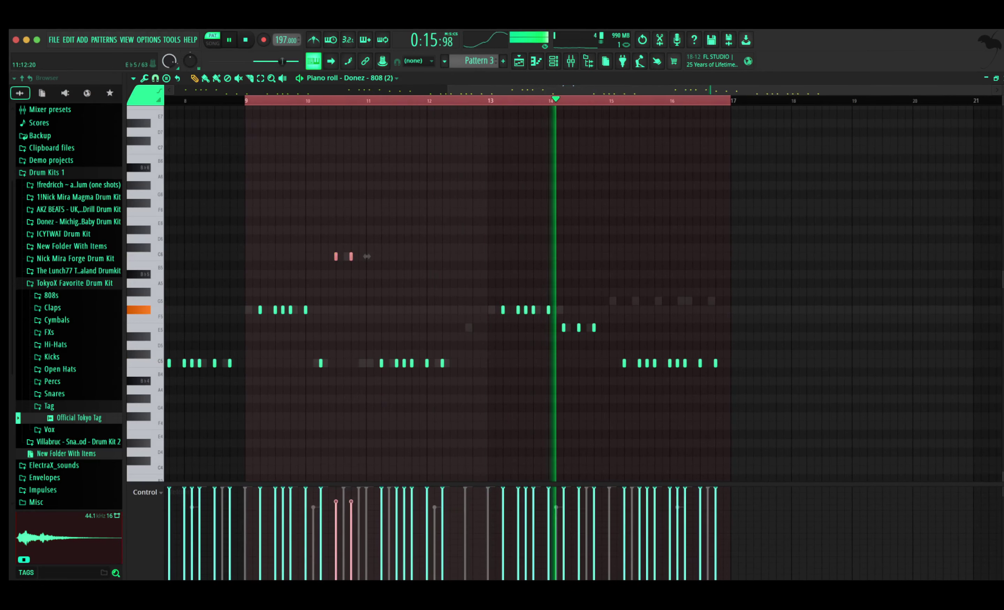
Raise all the C5 hits in bars 15–16 to G5 and play back the passage
drag(608, 360, 732, 364)
key(space)
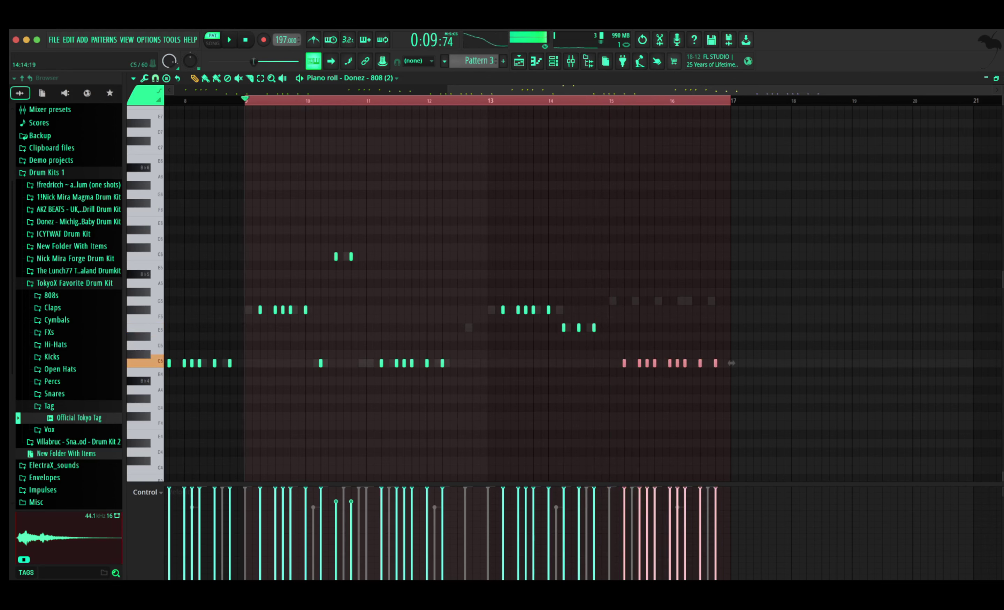
key(shift+Up)
key(space)
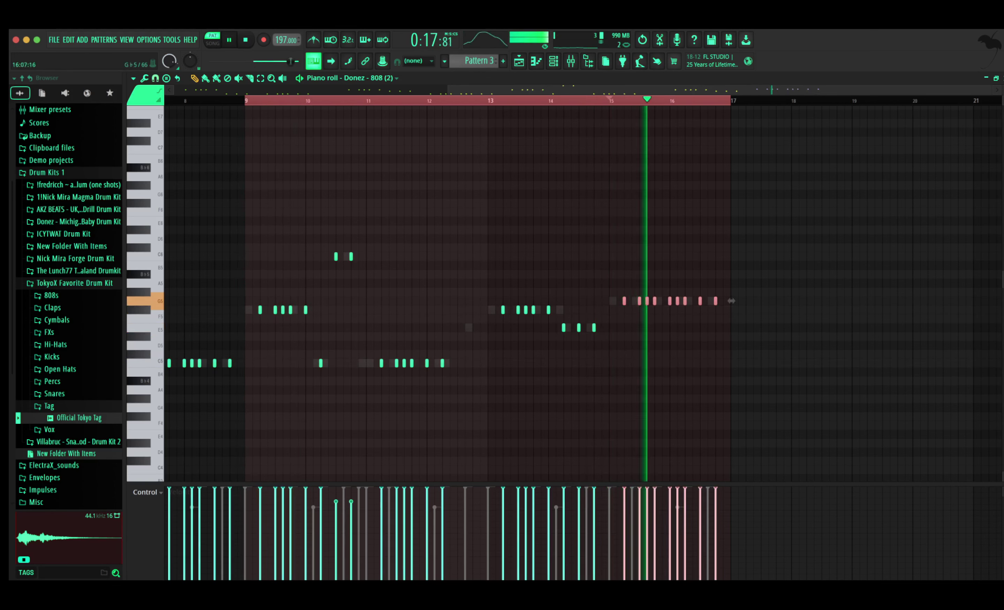
Add extra G5 hits near the end of bar 16, finishing with a rapid roll, and audition the result
key(ctrl+d)
key(space)
key(space)
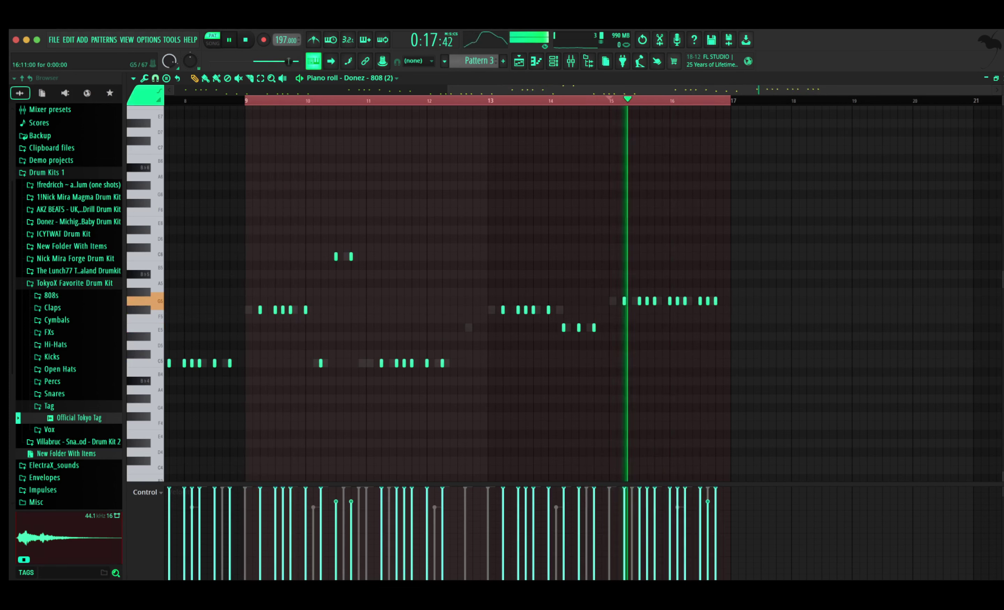
click(720, 301)
click(724, 300)
click(727, 301)
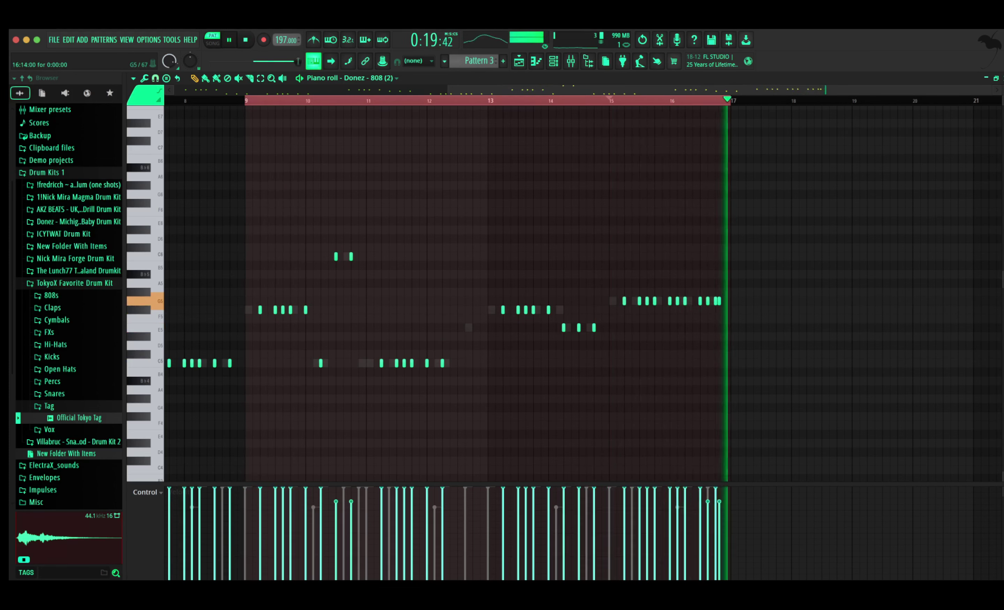
key(space)
key(space)
drag(722, 300, 731, 303)
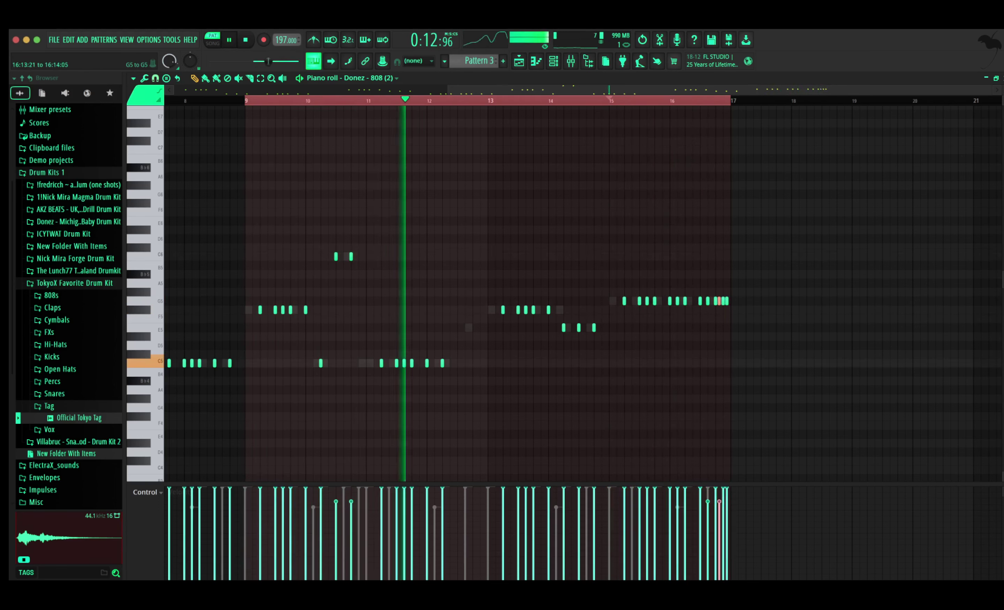
key(space)
key(space)
Leave the piano roll and place a Pattern 3 clip at bar 65 on Track 5 of the playlist
click(1003, 78)
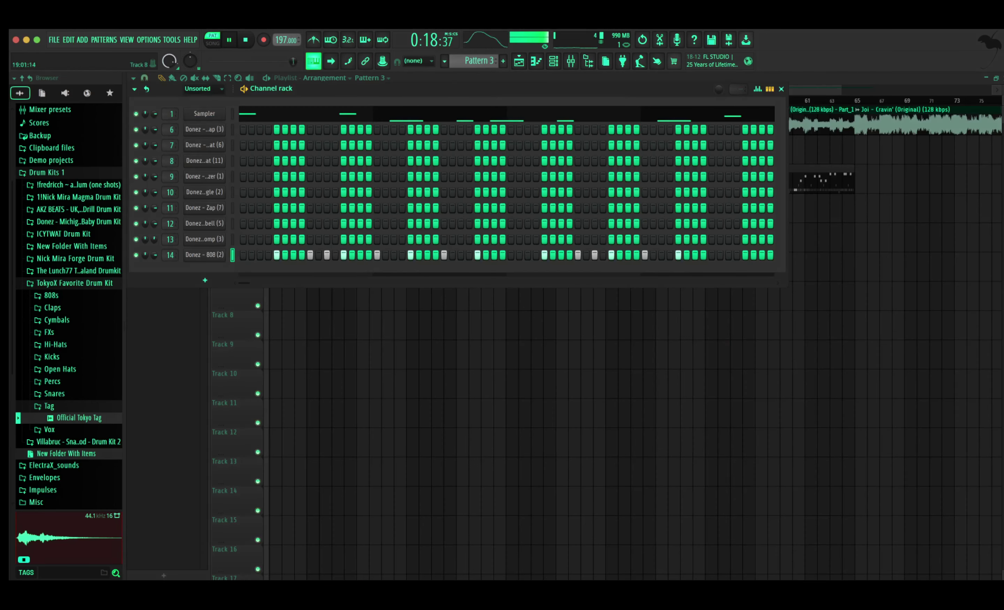
key(Escape)
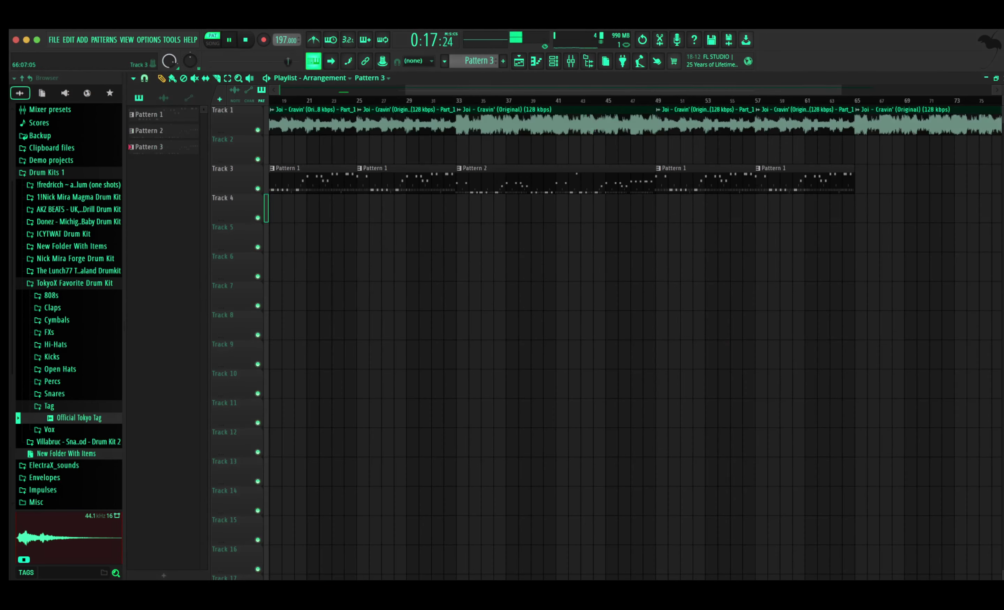
drag(872, 180, 860, 238)
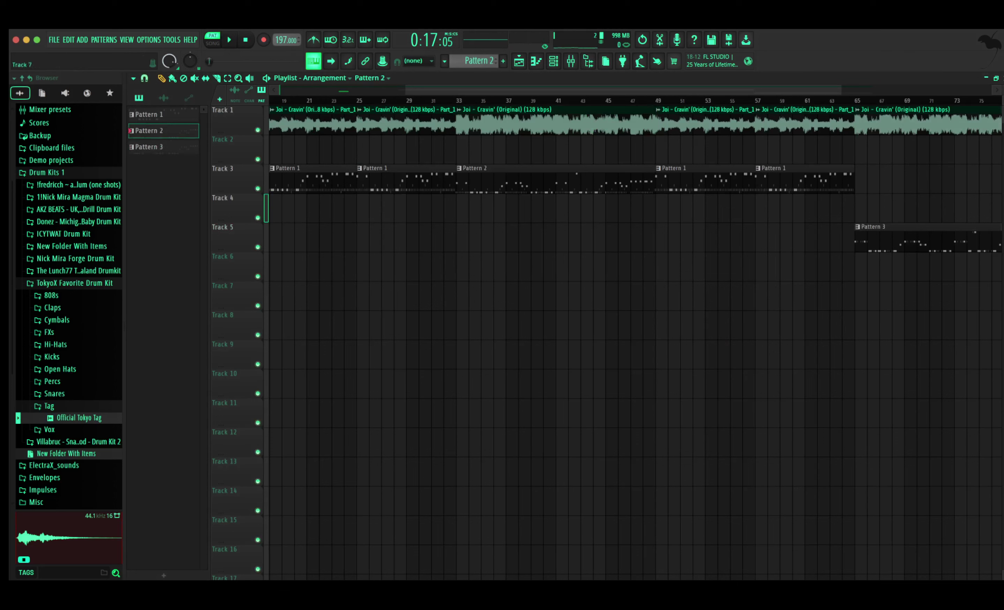
Split Pattern 2 by channel, place its hi-hat, open hat, lazer, zap and stomp clips at bar 65 on Tracks 7–11, and play the song
click(485, 169)
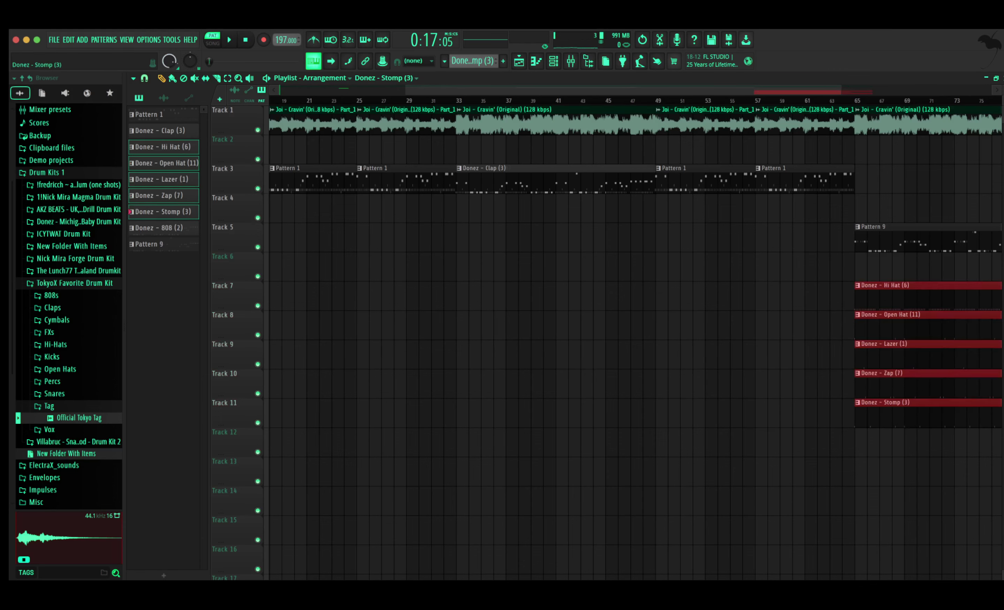
key(l)
key(space)
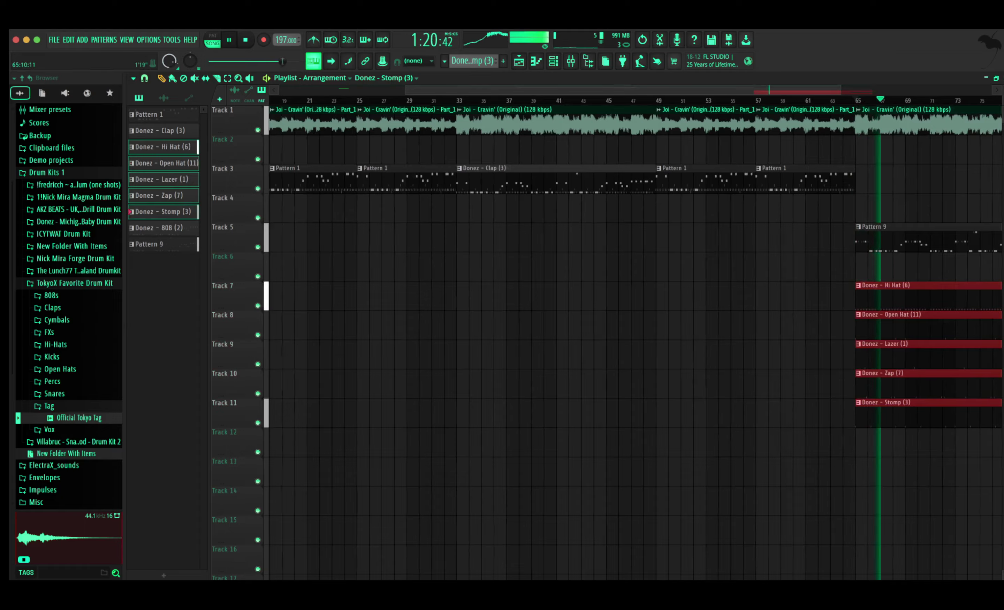
Move the Pattern 9 clip from Track 5 to Track 12, directly beneath the separated drum clips
scroll(917, 208, down, 4)
super+click(609, 238)
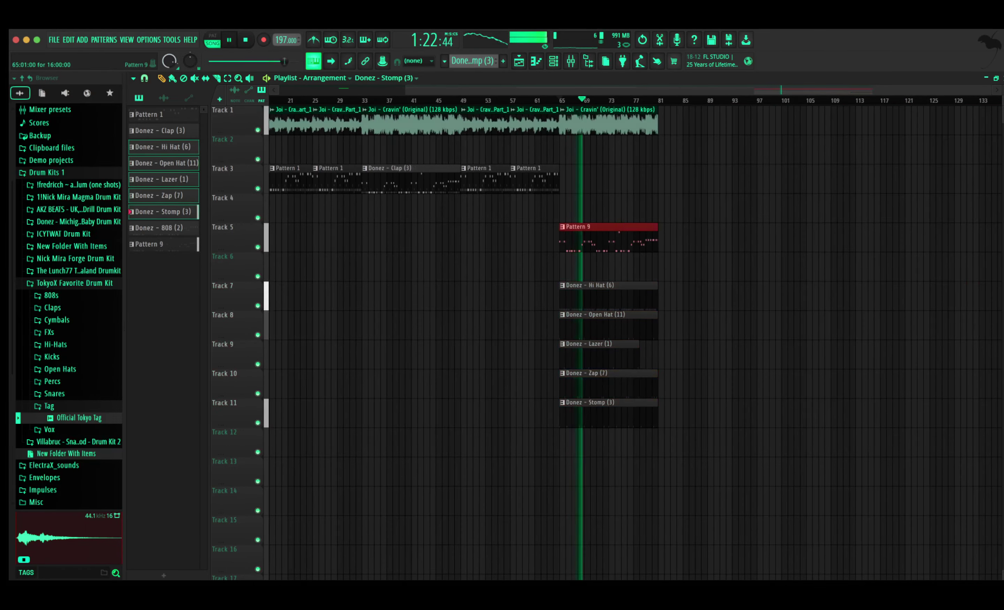
drag(584, 228, 583, 433)
Place a Donez - Clap (3) clip at bar 72 on Track 6 and trim the full-length layered clips to end at bar 80
drag(161, 131, 603, 268)
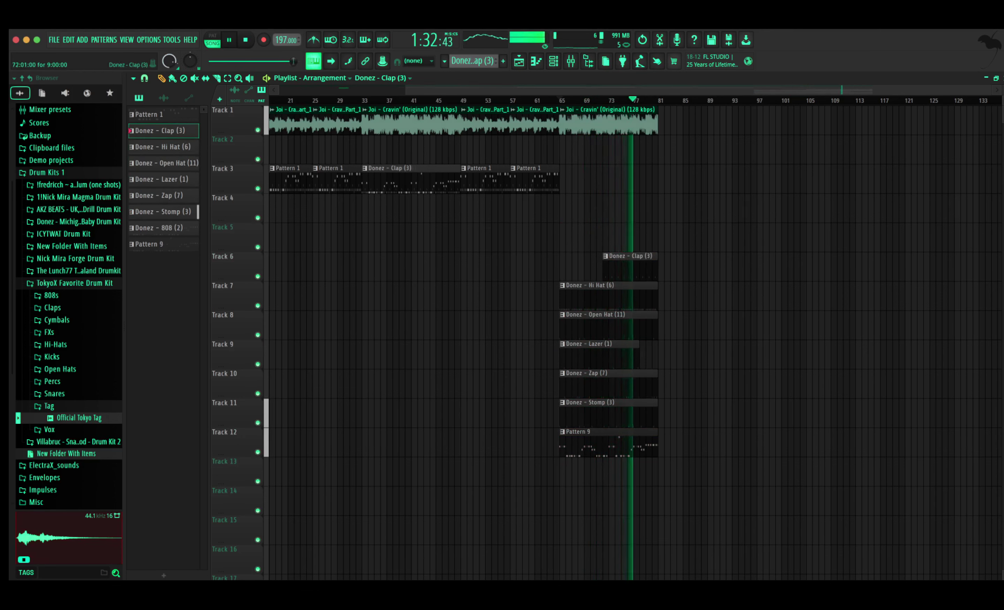
drag(649, 286, 651, 444)
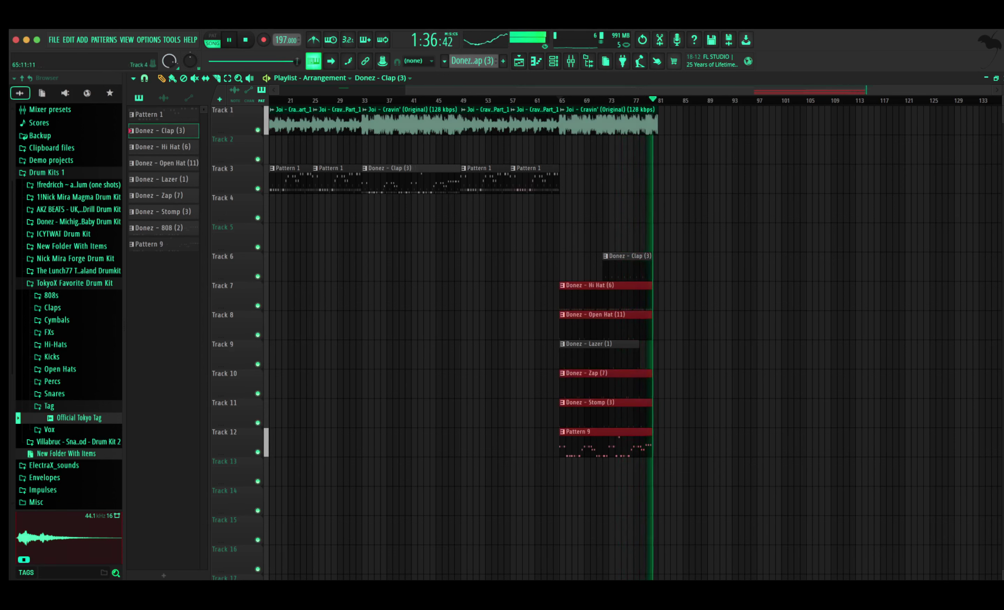
Copy the sample and pattern clips of bars 49–64 to bar 81 and those of bars 33–48 to bar 97
drag(564, 222, 736, 179)
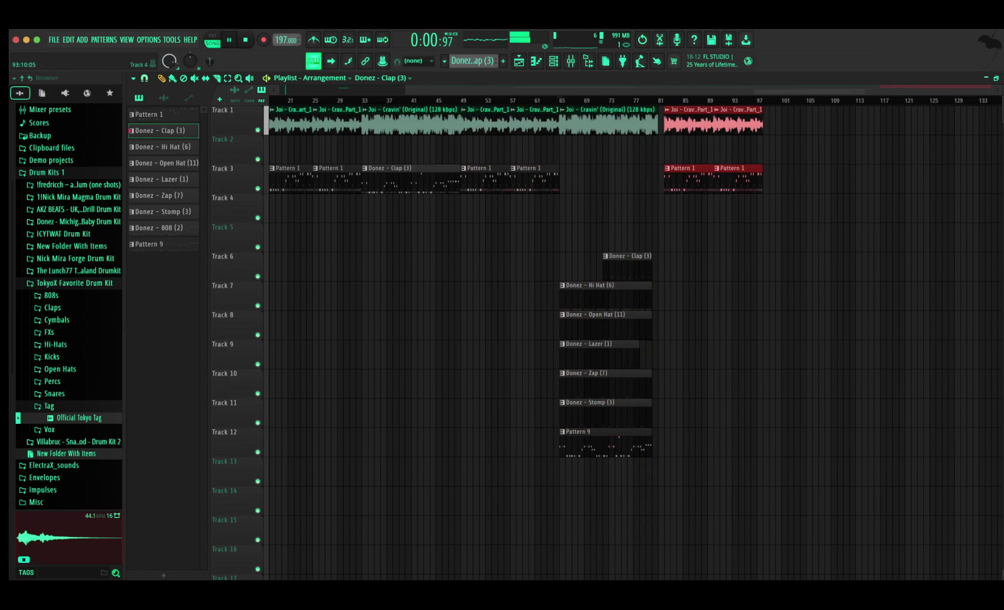
click(651, 101)
drag(683, 123, 676, 123)
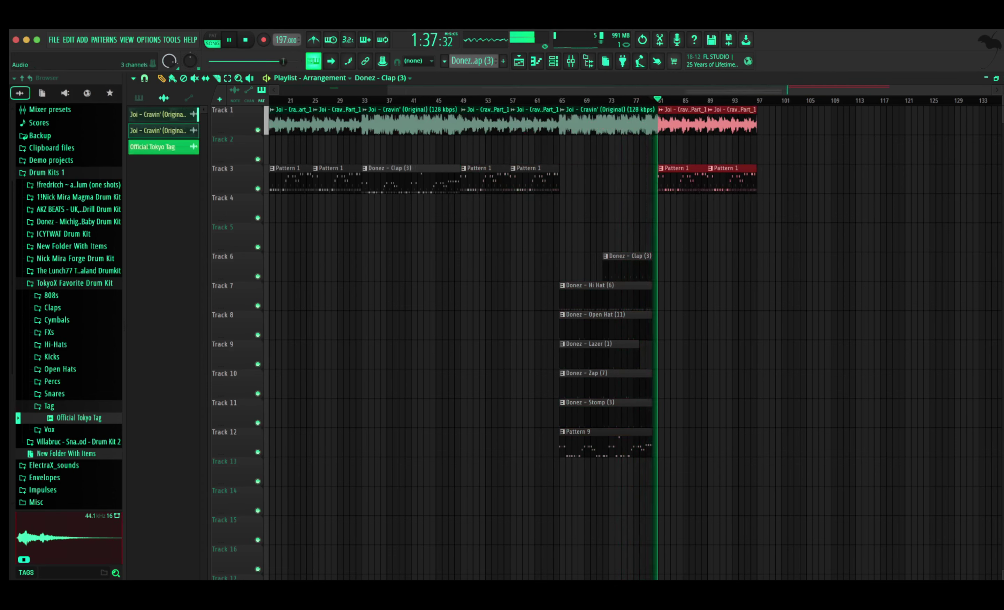
drag(445, 119, 830, 179)
drag(849, 123, 806, 123)
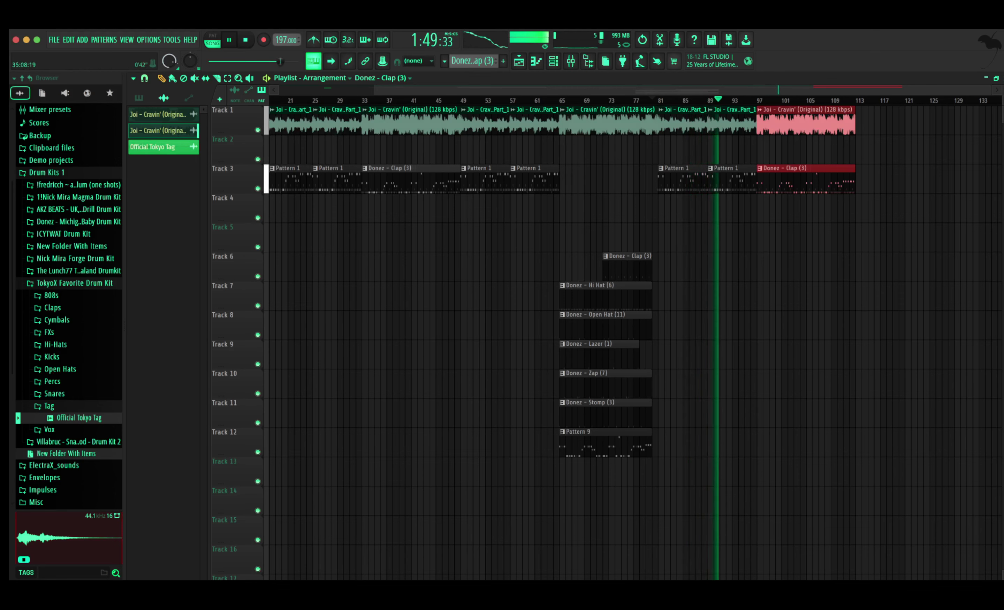
Copy the section from bars 81–112 to bar 113 and delete the copied Pattern 1 clips with their sample parts
drag(375, 90, 279, 89)
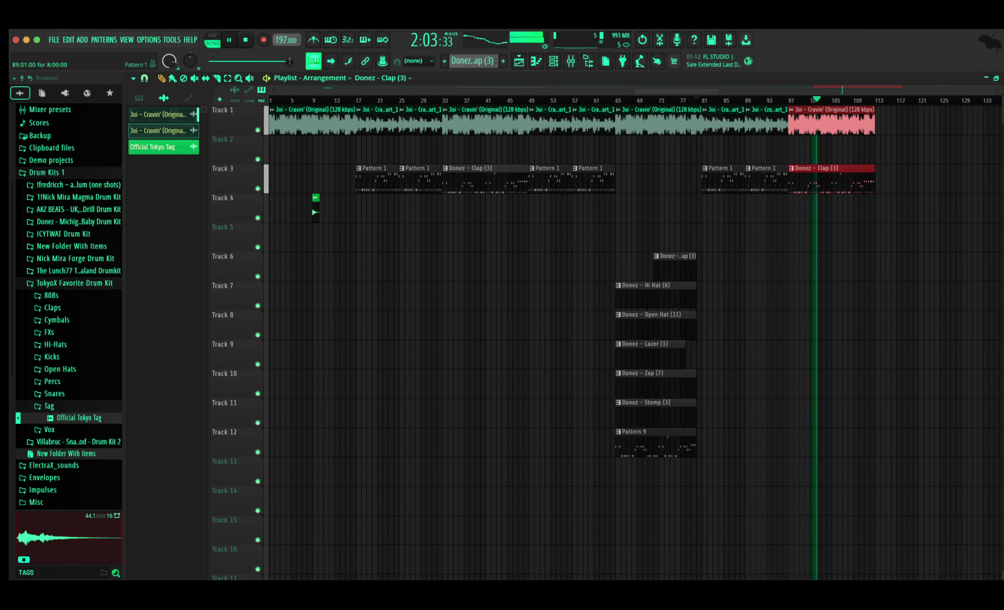
drag(772, 181, 864, 181)
drag(829, 181, 944, 181)
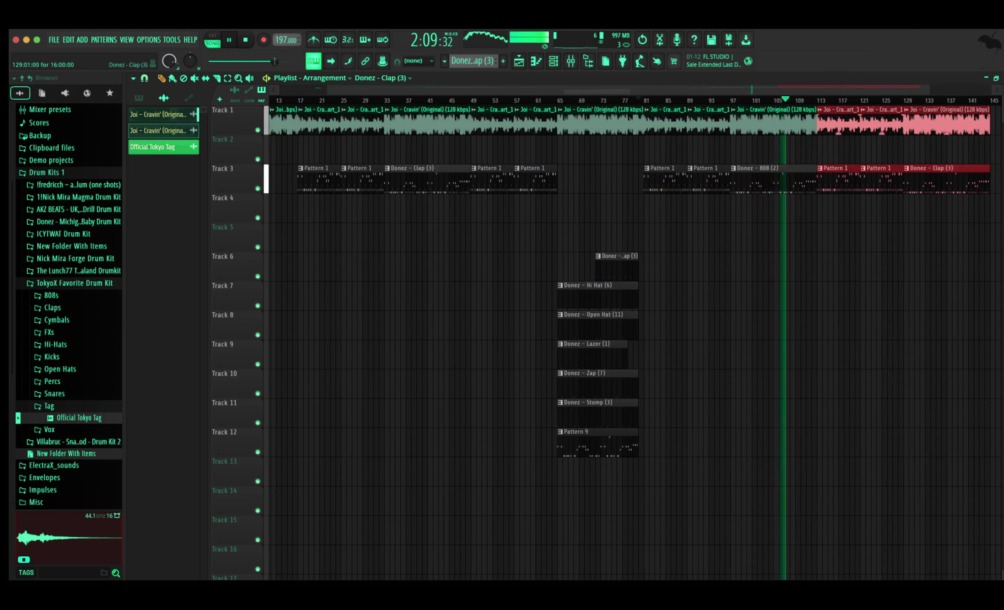
drag(823, 124, 888, 181)
key(Delete)
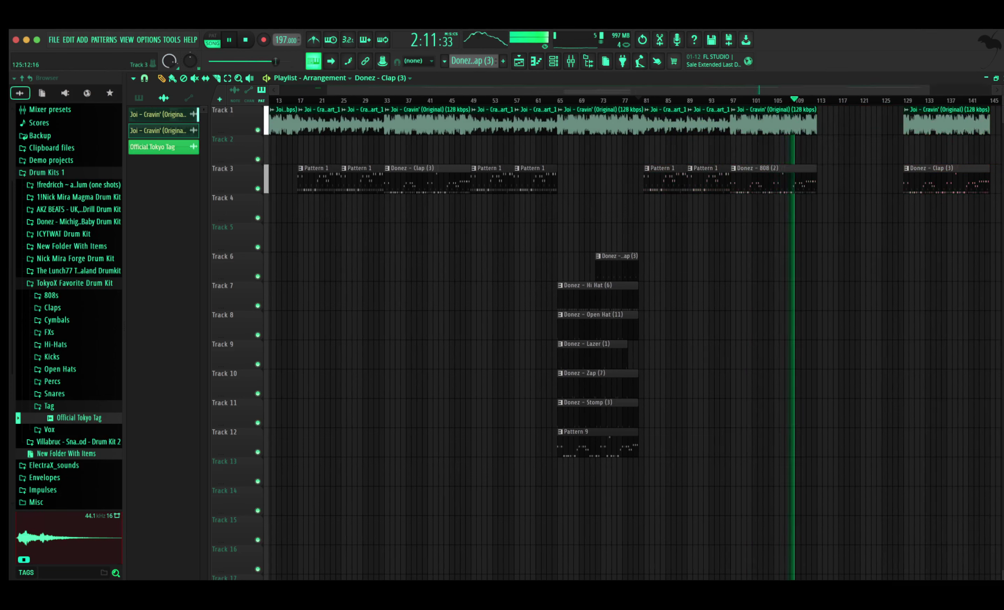
Try the copied sample and Donez - Clap (3) clips at bar 113 and audition the join
drag(907, 122, 869, 181)
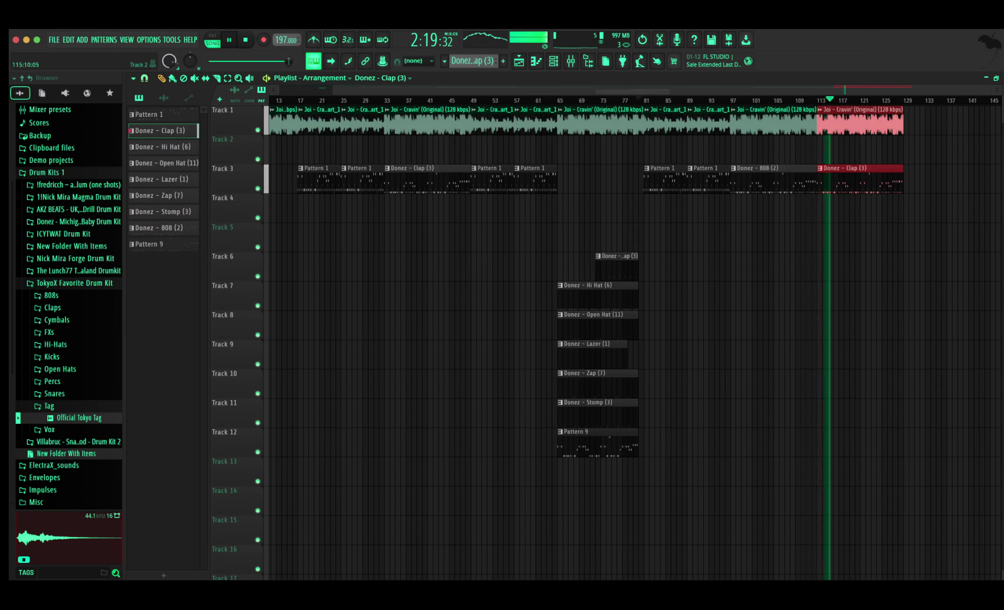
key(space)
drag(860, 132, 947, 133)
Turn off audio stretching on resize and extend the sample clip starting at bar 97 to bar 128
drag(808, 124, 854, 126)
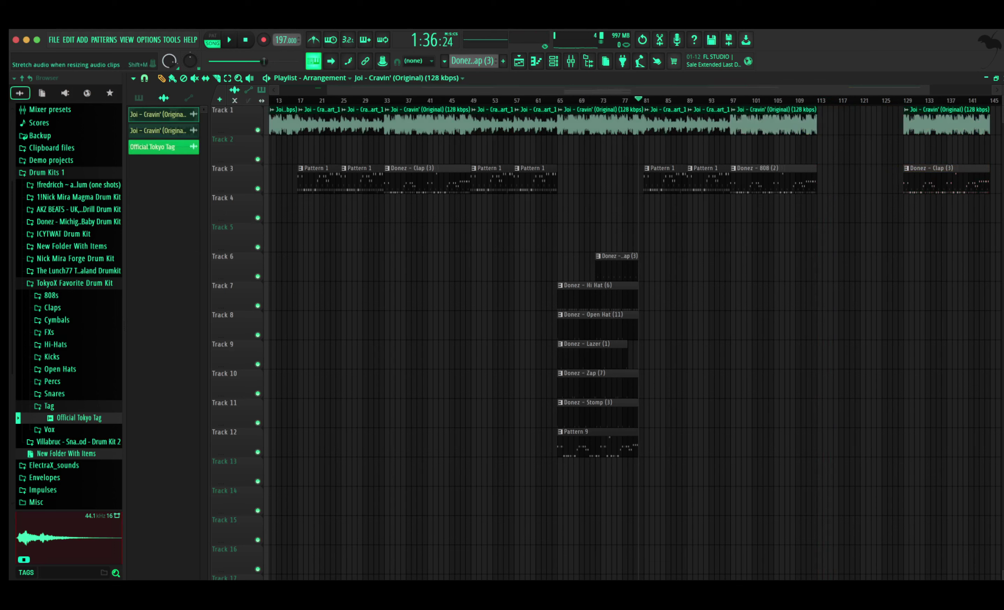
click(261, 101)
key(space)
drag(815, 127, 898, 123)
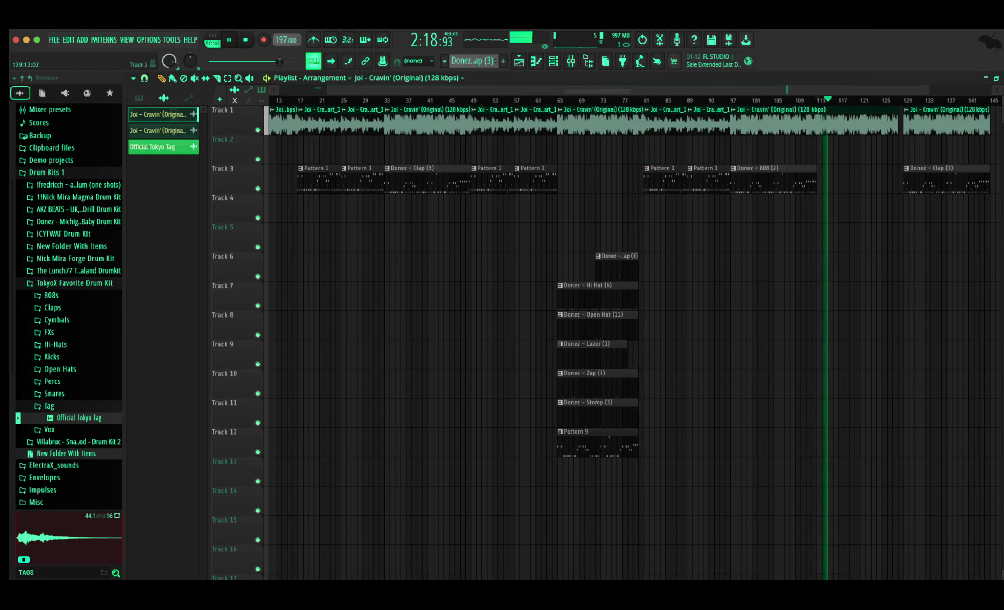
Move the last Donez - Clap (3) clip to bar 113, and replace the stray sample copy by extending the preceding sample clip to bar 129
drag(912, 150, 851, 181)
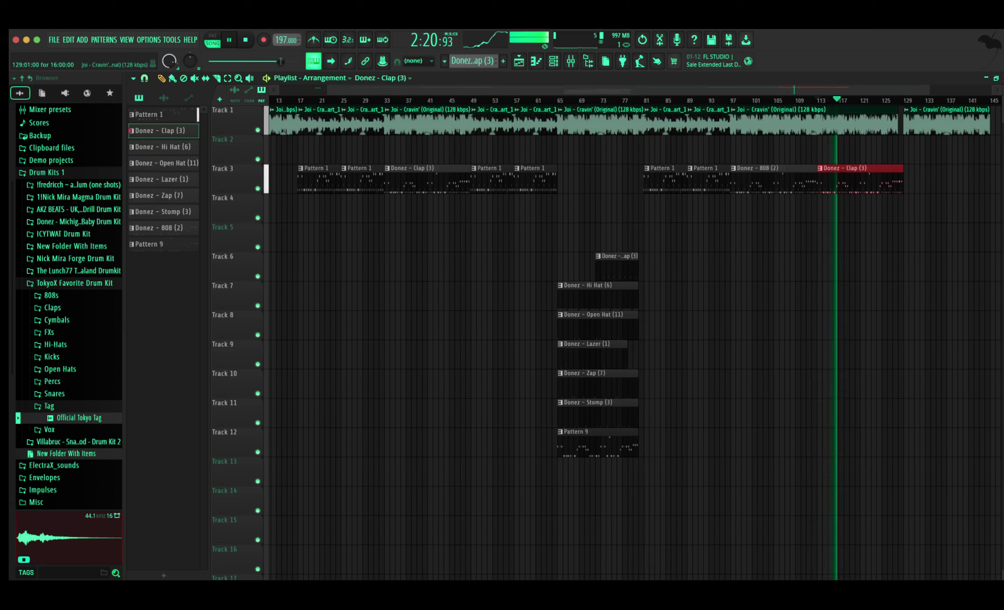
right_click(924, 123)
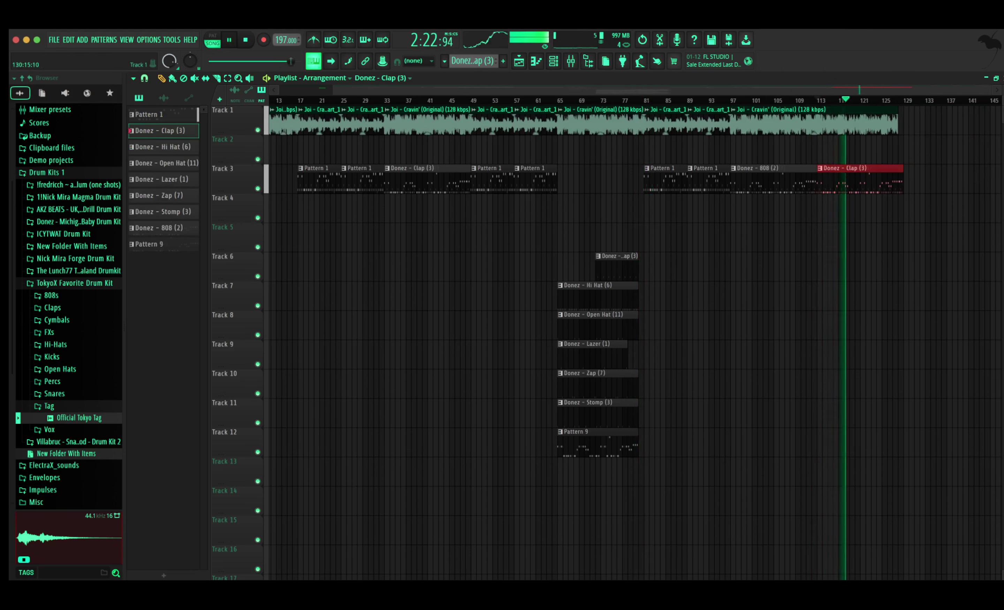
drag(897, 123, 904, 123)
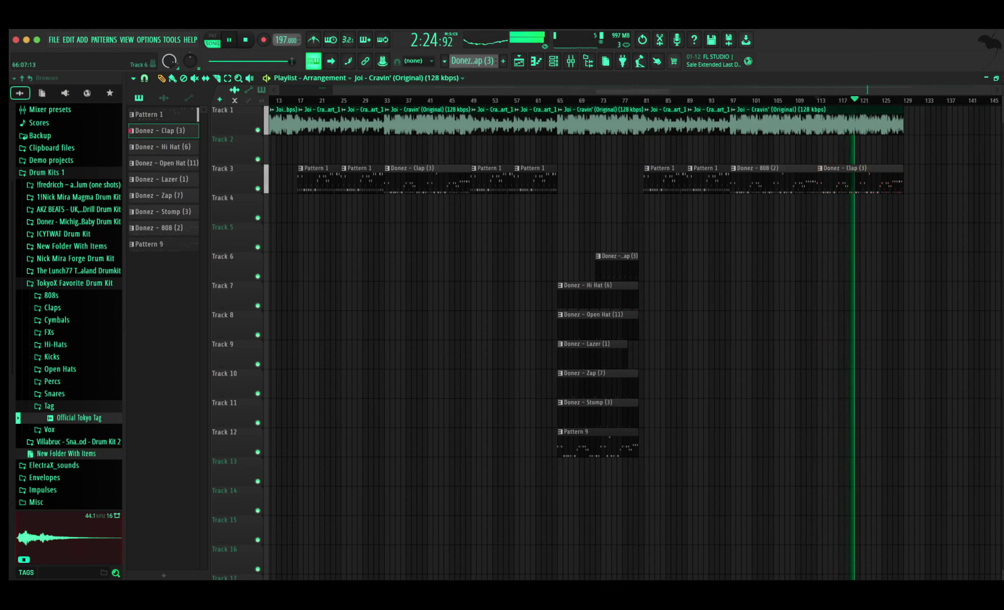
Copy the bar 65 section, including the sample clip and the layered clips on Tracks 6–12, to bar 129
drag(569, 242, 627, 409)
drag(574, 124, 631, 443)
drag(609, 442, 955, 442)
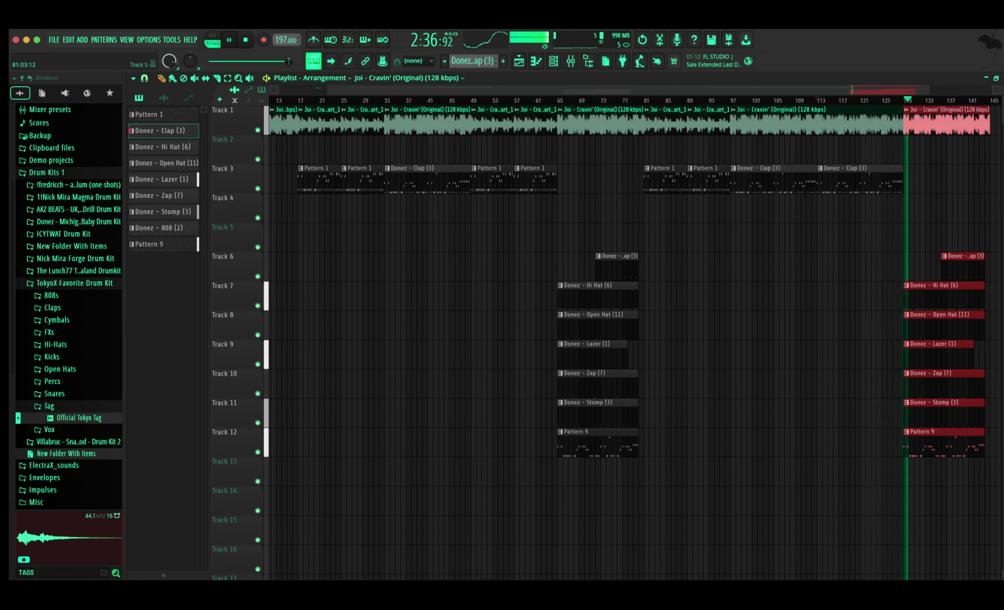
Delete the Donez - Clap (3) clip on Track 6 near bar 72, keeping the other copy near bar 137
drag(328, 89, 280, 90)
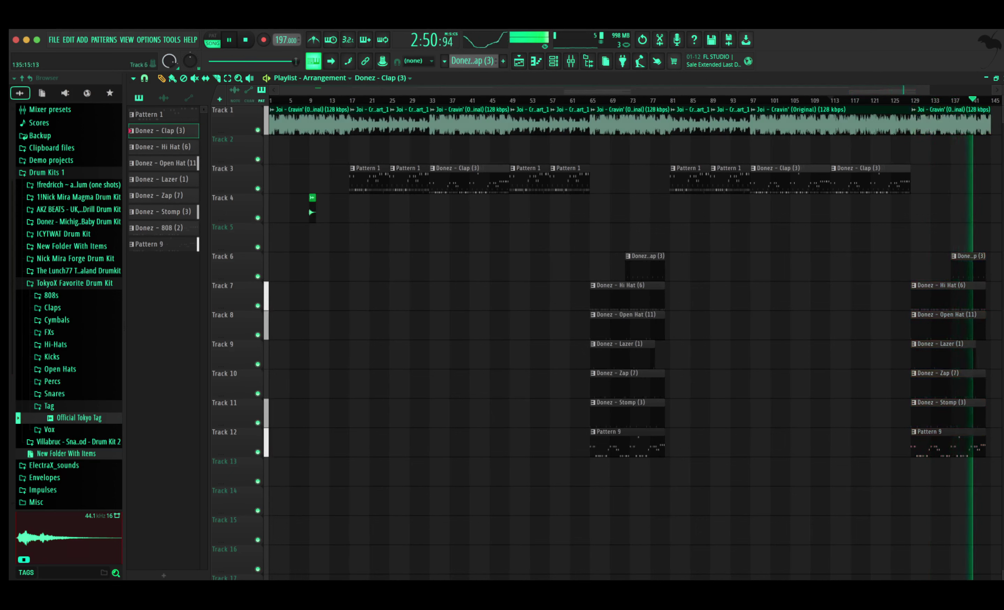
right_click(968, 268)
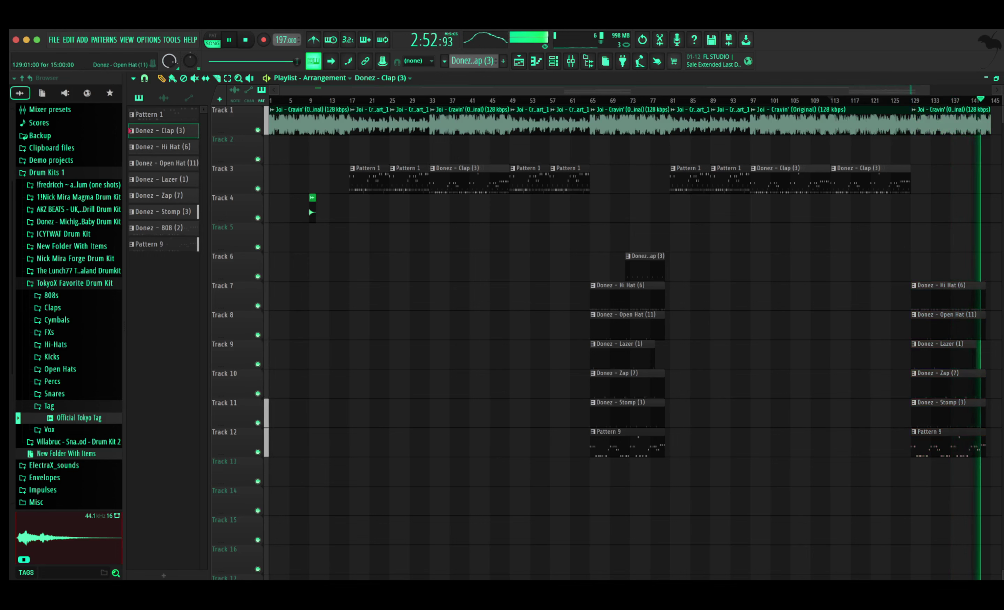
key(super+z)
right_click(646, 266)
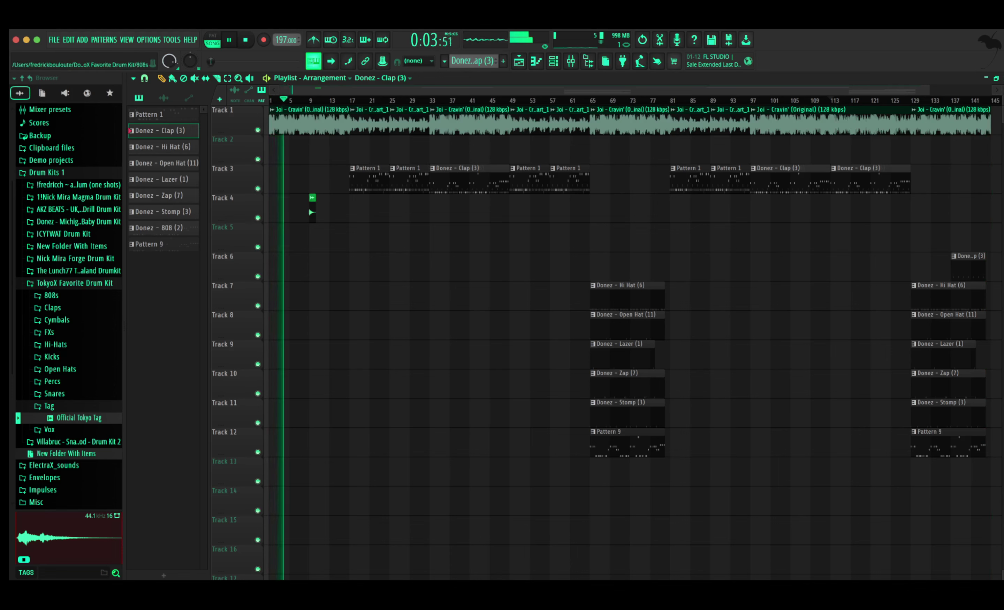
Place Donez - Tambourine (1) from the Donez kit's Percs folder on Track 5 at bar 16 and lower its volume to about 42%
click(79, 222)
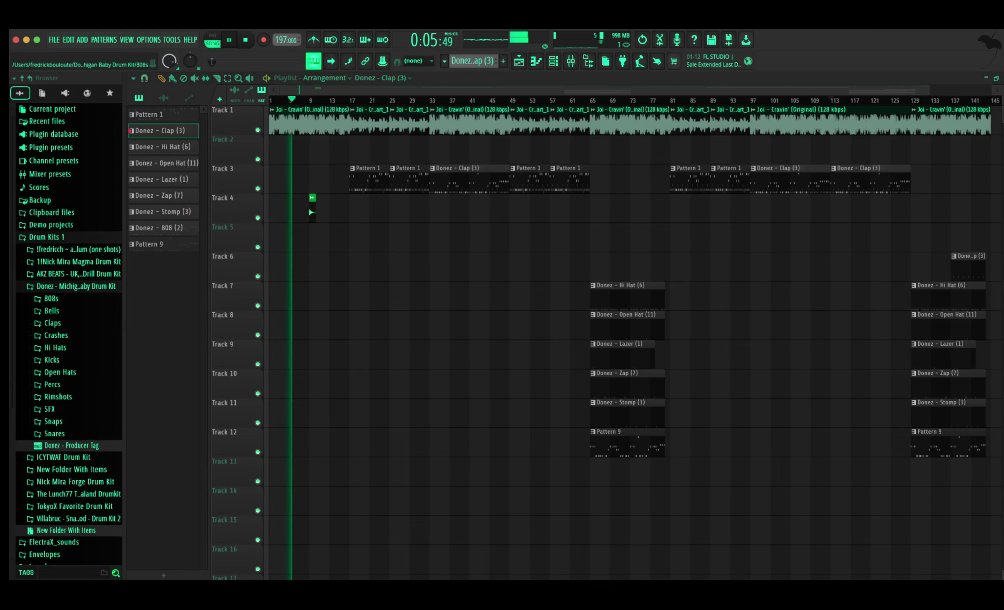
click(53, 384)
scroll(74, 321, down, 5)
scroll(74, 321, down, 8)
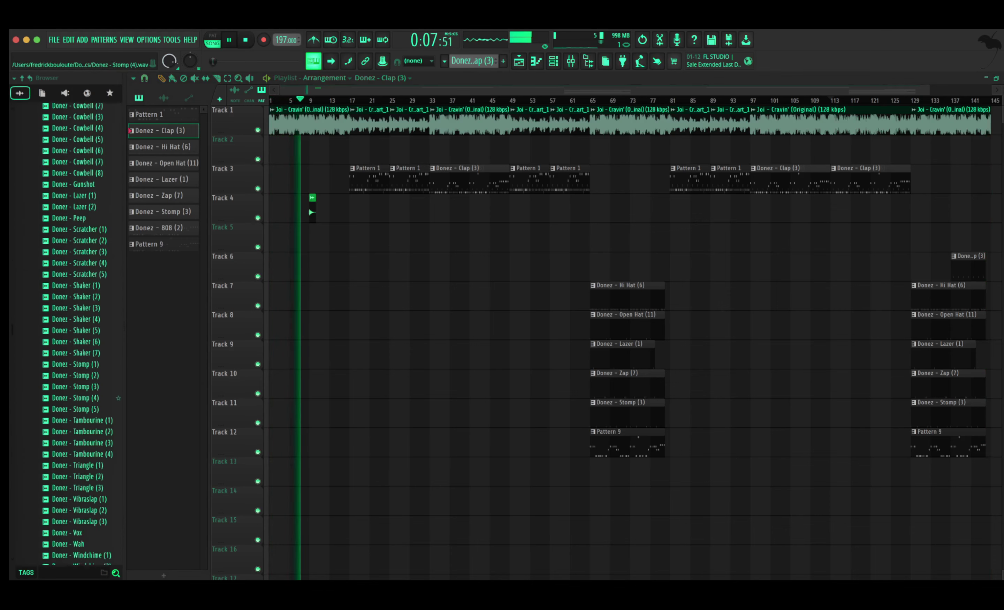
mouse_move(84, 408)
mouse_down()
mouse_move(342, 238)
mouse_move(354, 243)
mouse_up()
key(shift+Right)
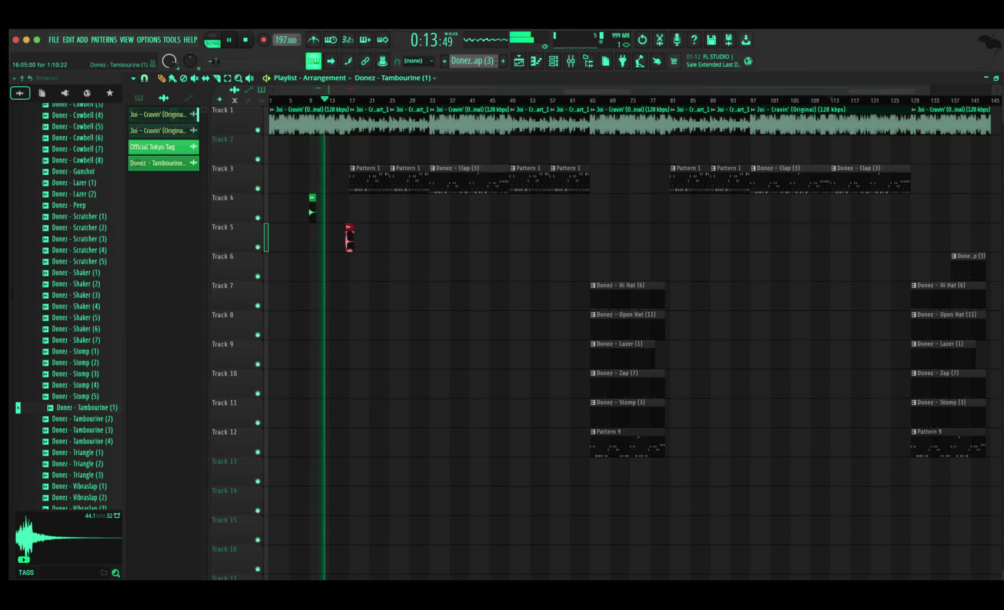
double_click(349, 235)
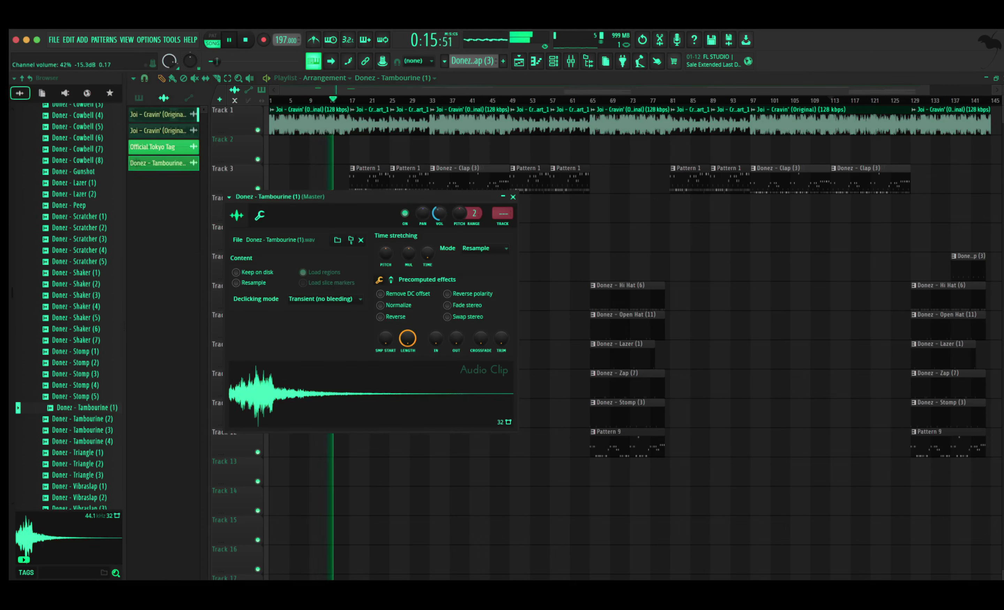
click(513, 197)
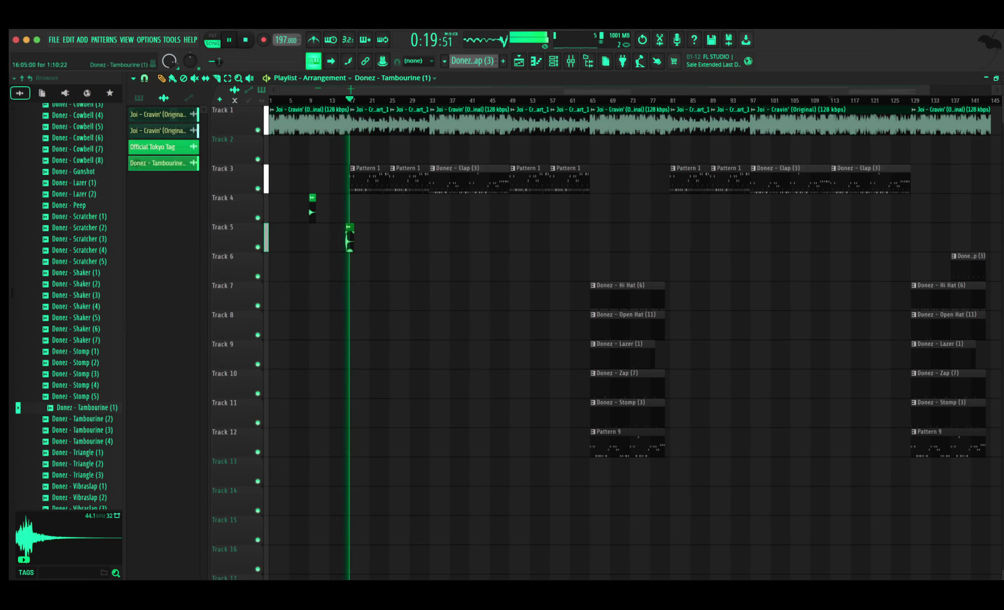
Copy the tambourine clip along Track 5 to about bars 48, 80 and 144, and audition the transition into bar 49
drag(348, 238, 991, 238)
drag(445, 238, 509, 238)
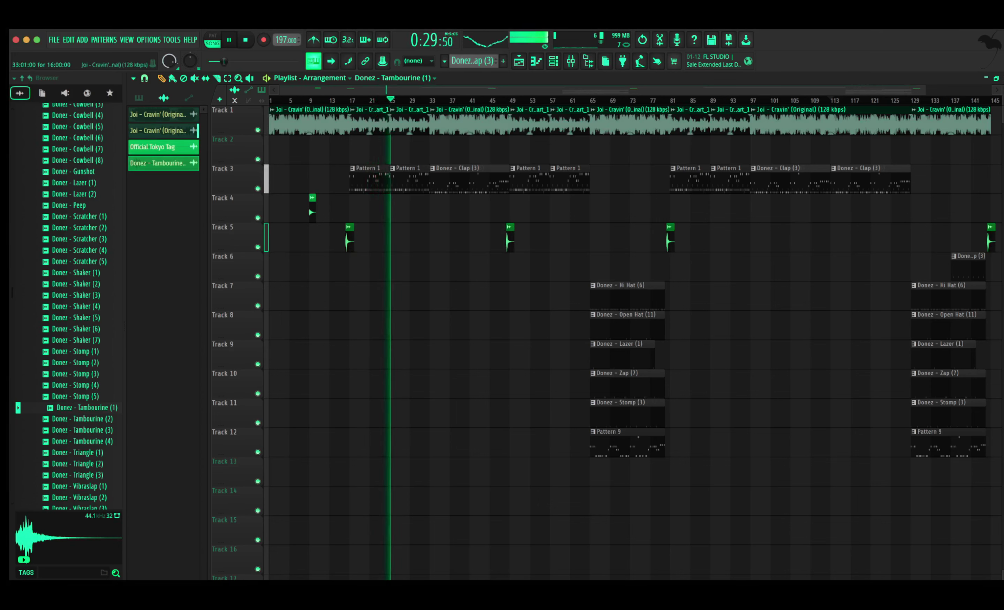
click(490, 101)
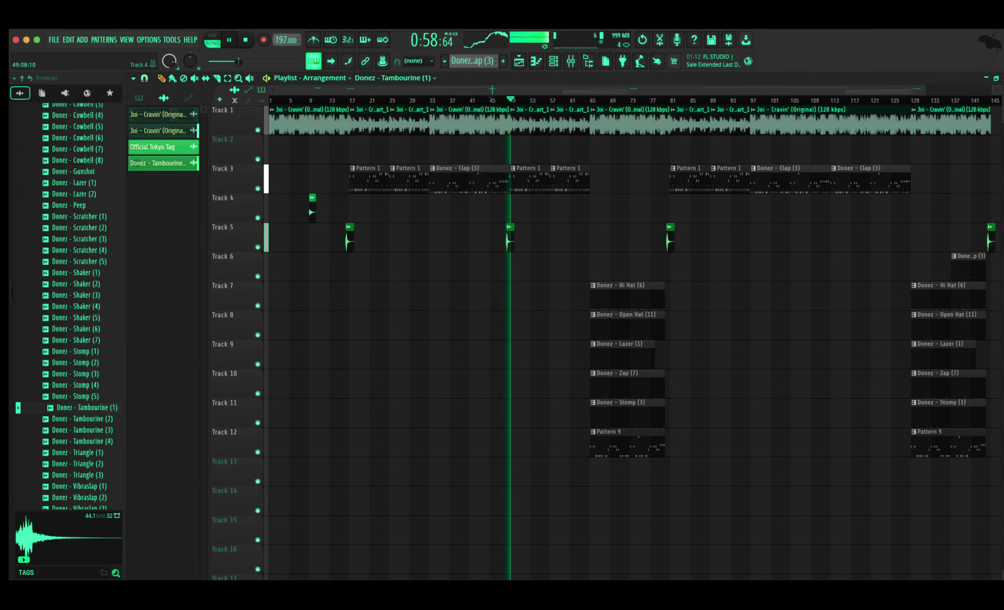
Play the arrangement from the intro through the bar 49 transition and stop playback
key(space)
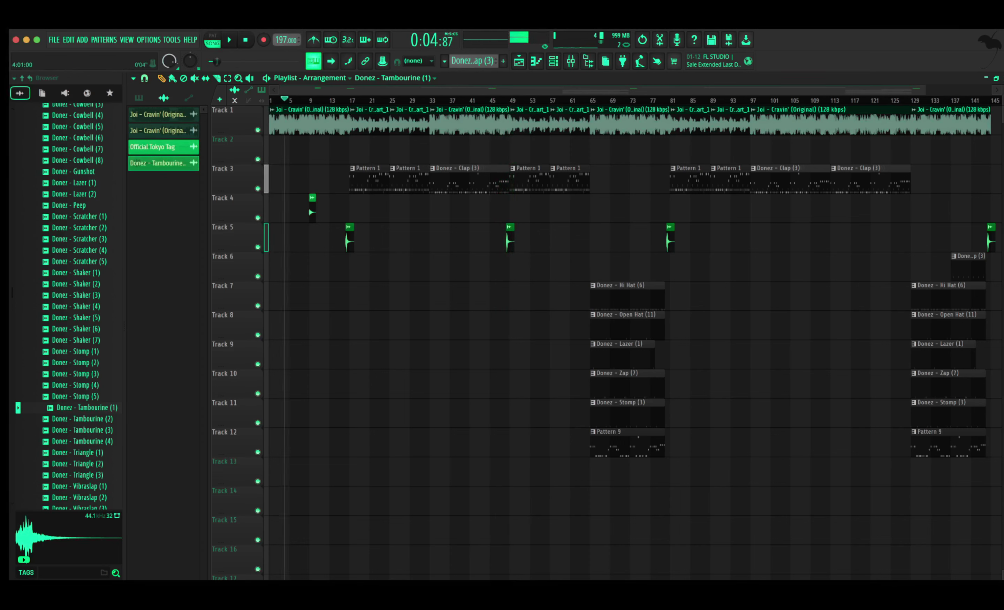
key(space)
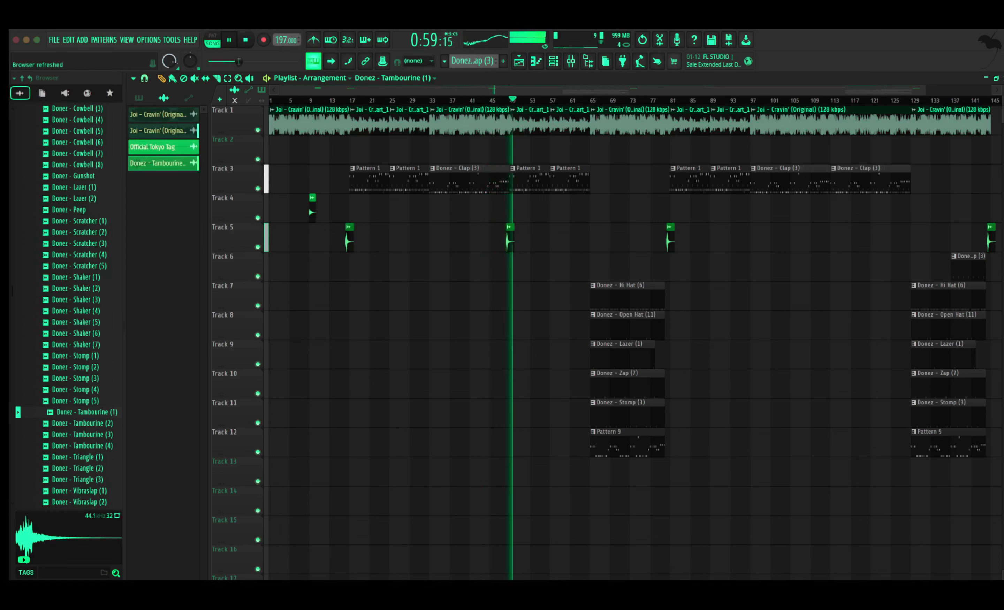
key(space)
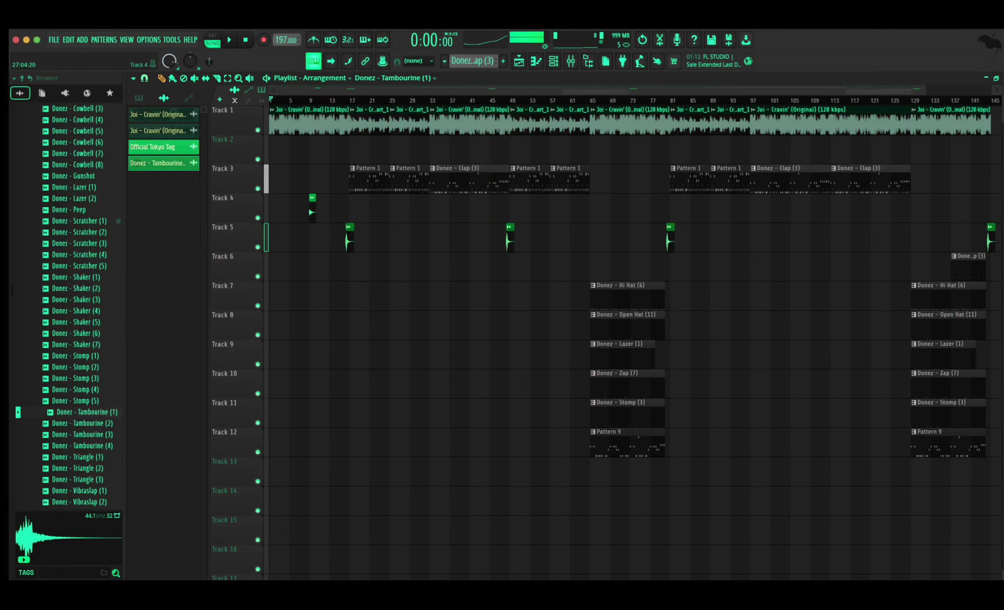